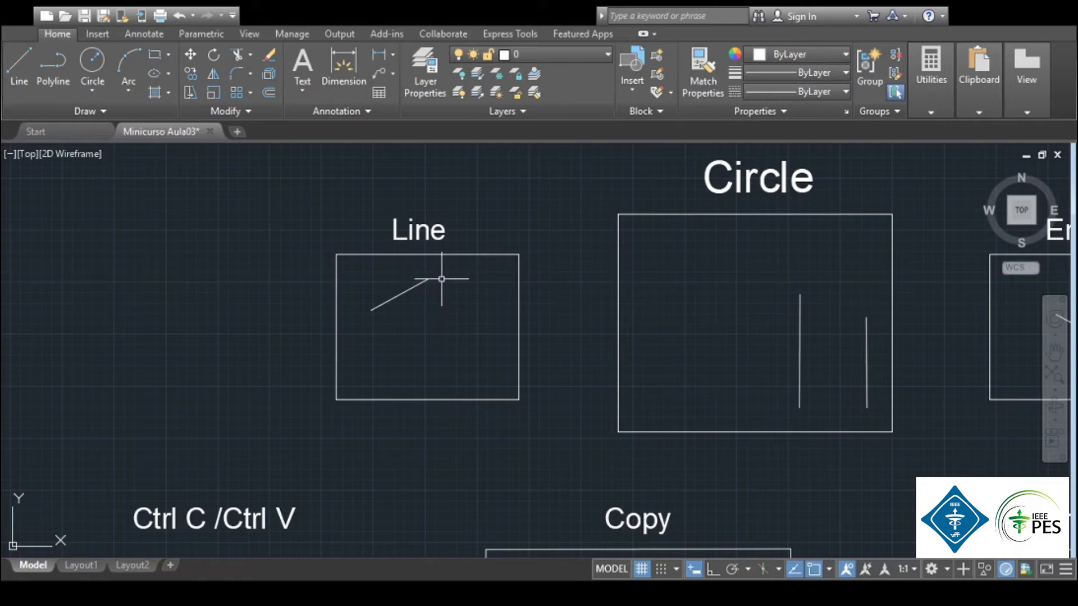
Draw a line at a 45° angle below the existing line inside the Line box
mouse_move(487, 210)
middle_mouse_down()
mouse_move(487, 233)
mouse_move(545, 221)
middle_mouse_up()
scroll(476, 264, "up", 2)
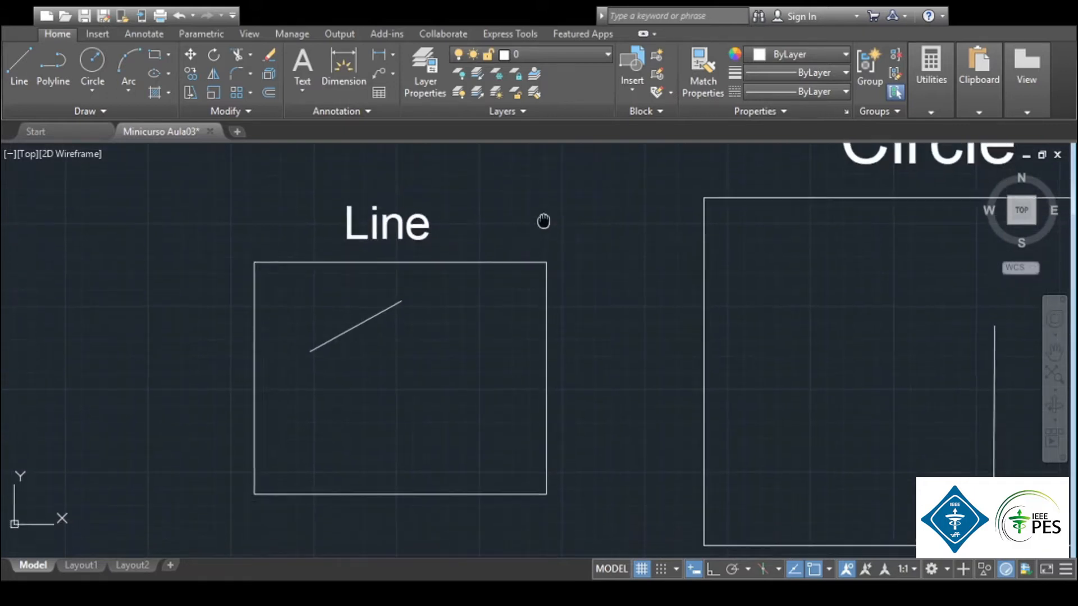
left_click(18, 81)
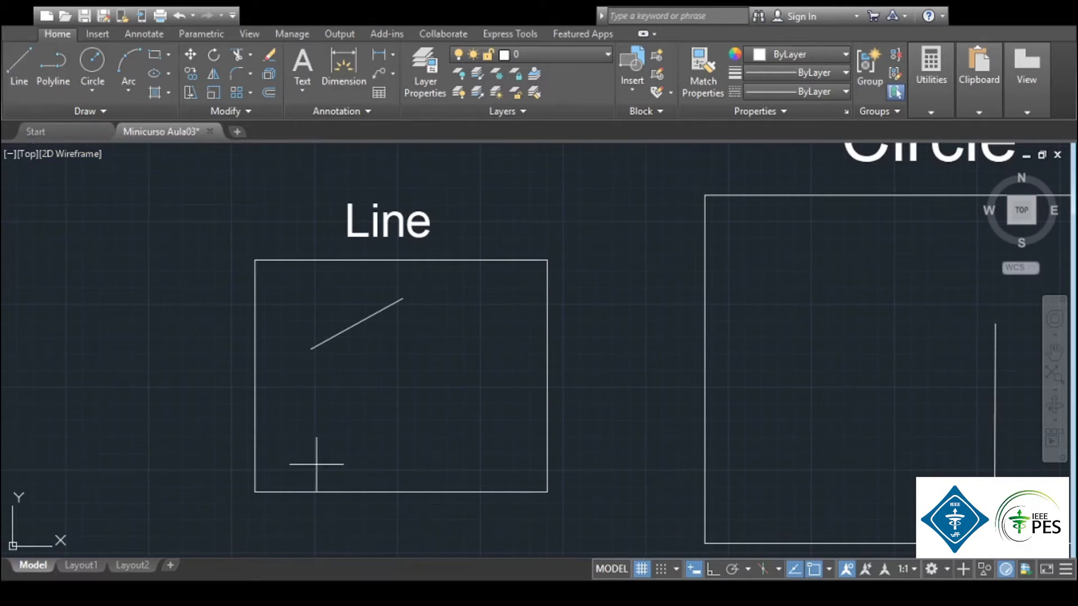
left_click(320, 427)
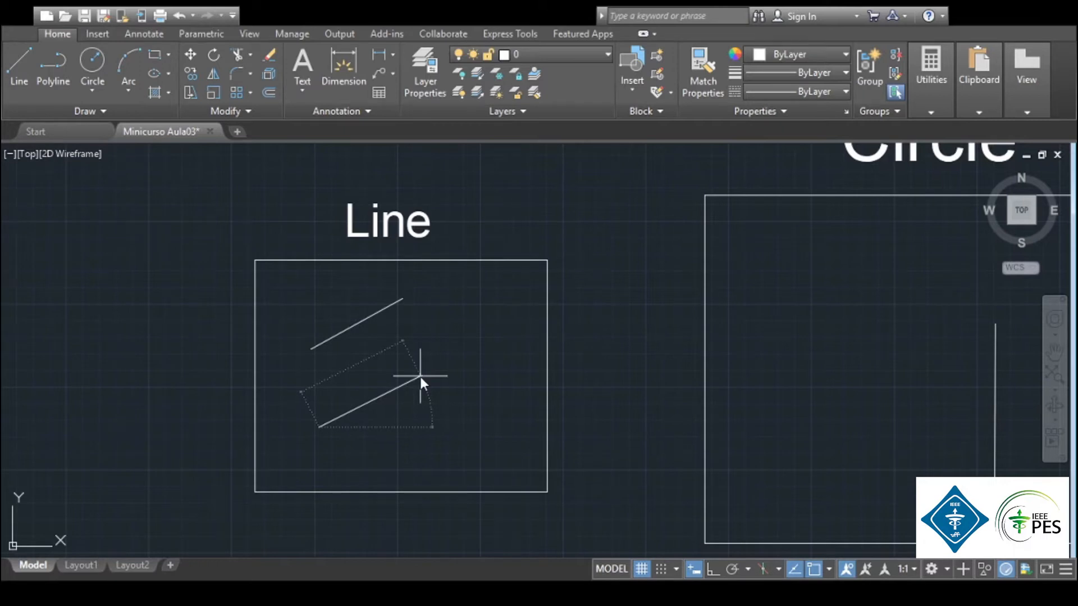
type("<45")
key("Return")
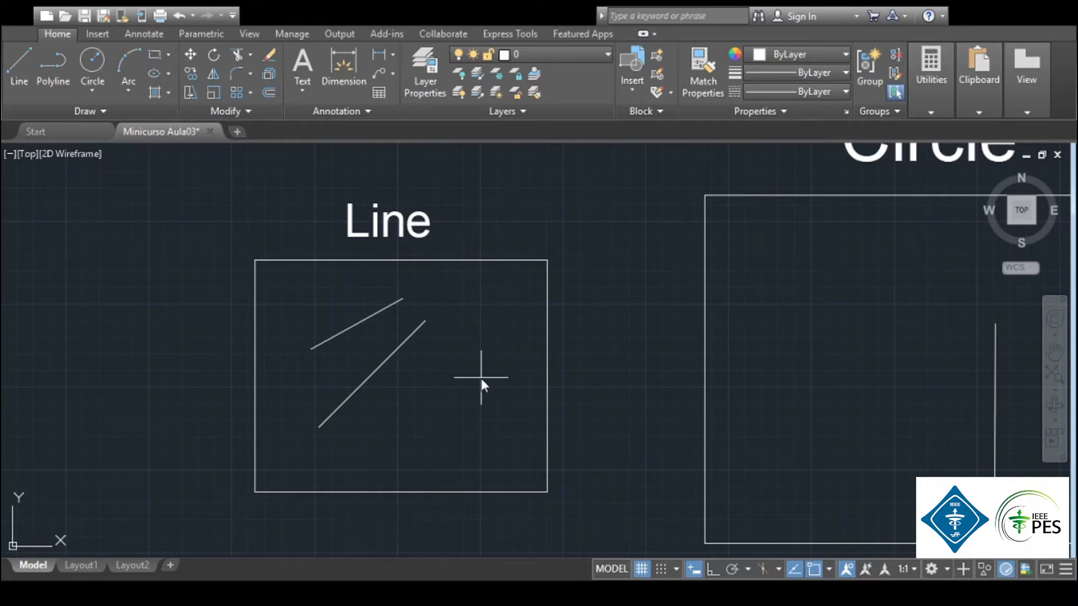
key("Return")
key("Escape")
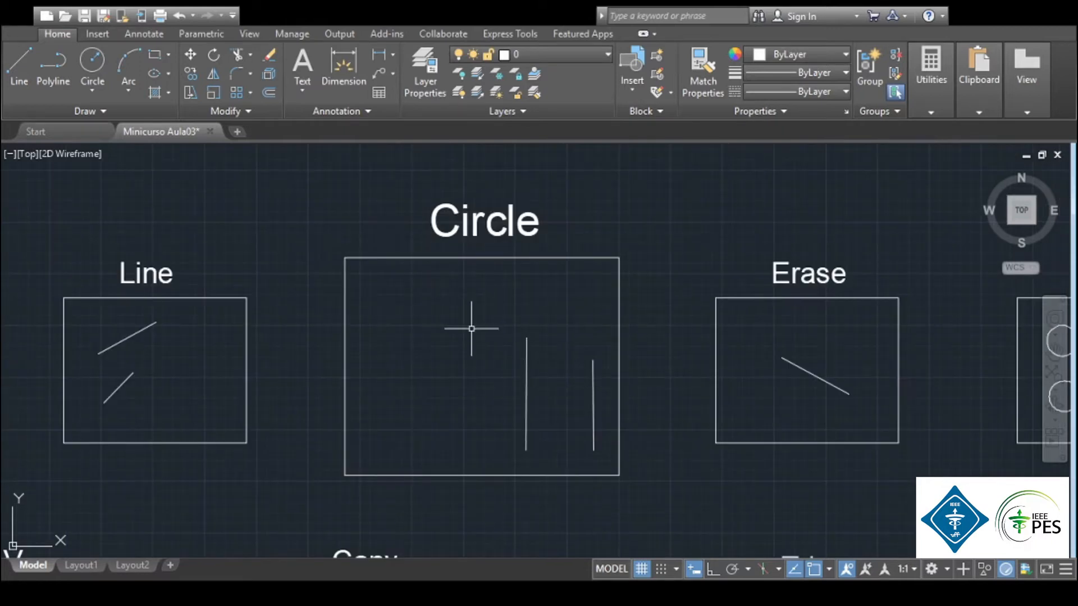
Draw a small circle by centre and radius in the upper-left area of the Circle box
middle_click_drag(459, 328, 474, 333)
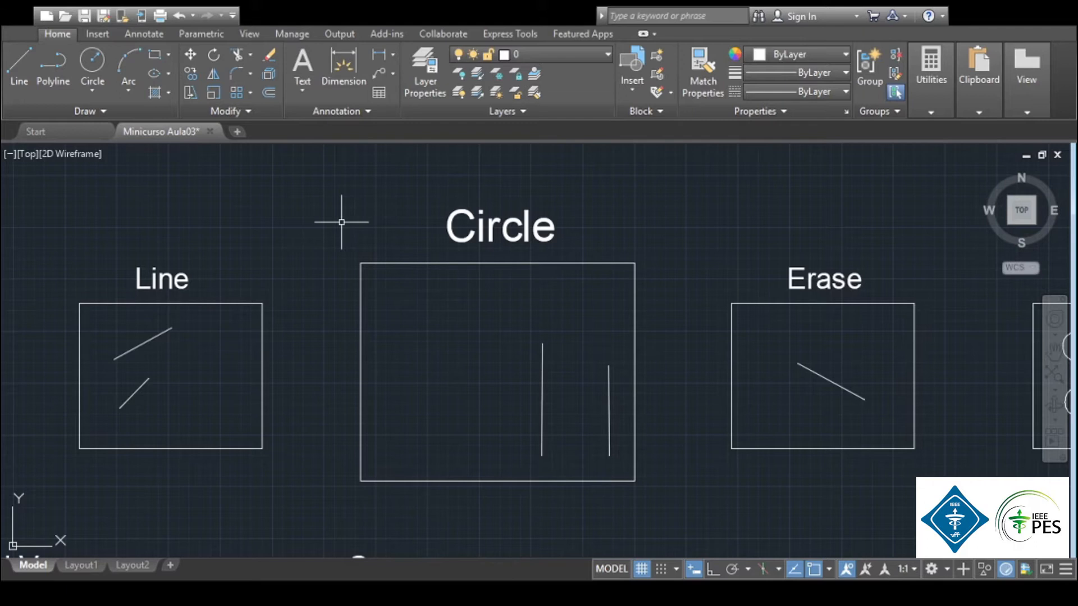
left_click(94, 92)
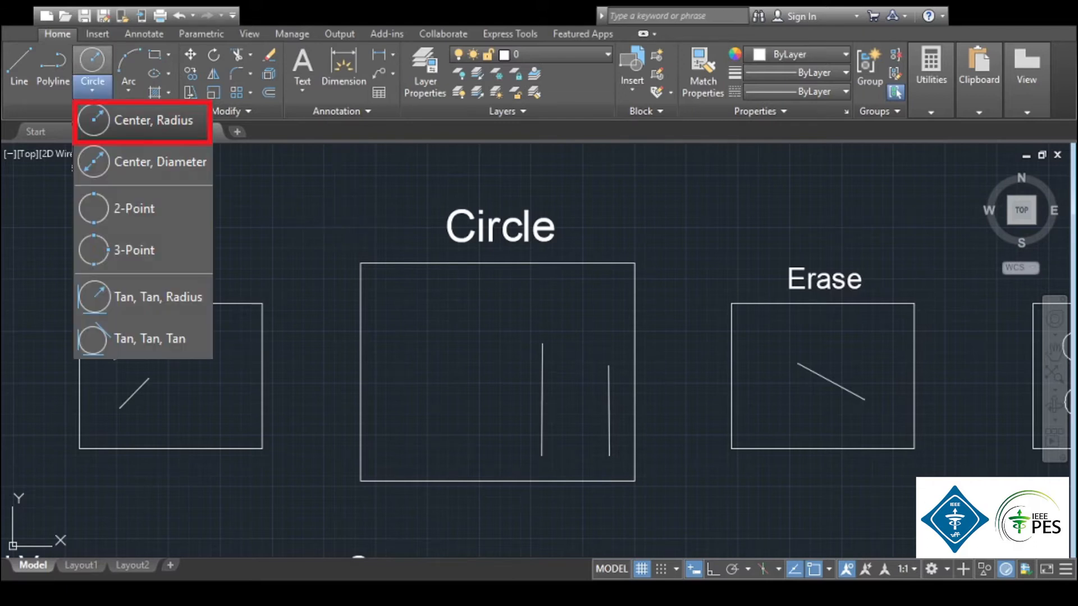
left_click(144, 120)
scroll(415, 315, "up", 2)
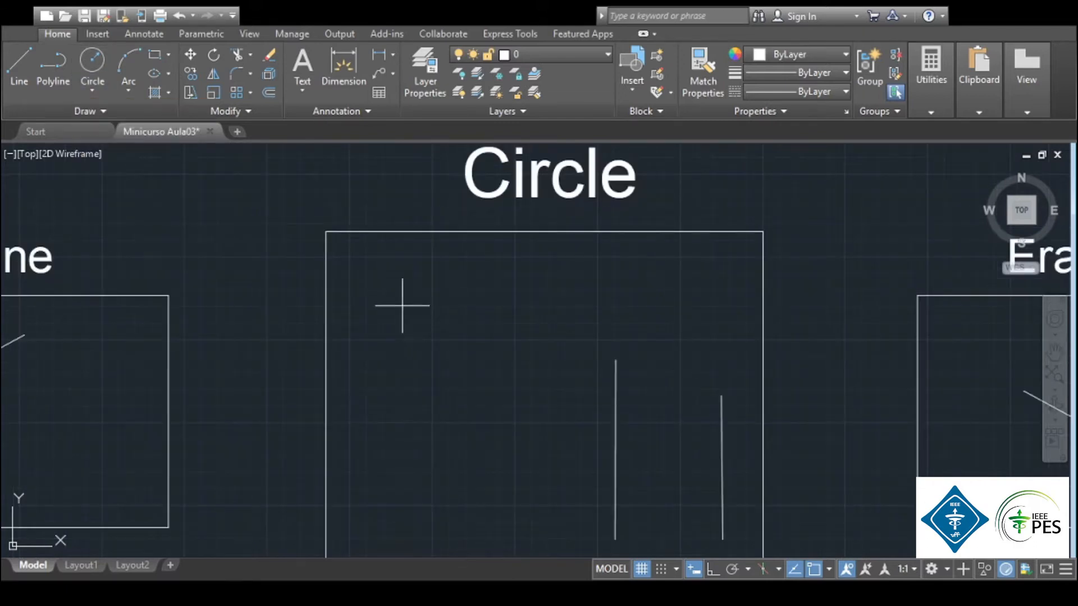
left_click(413, 323)
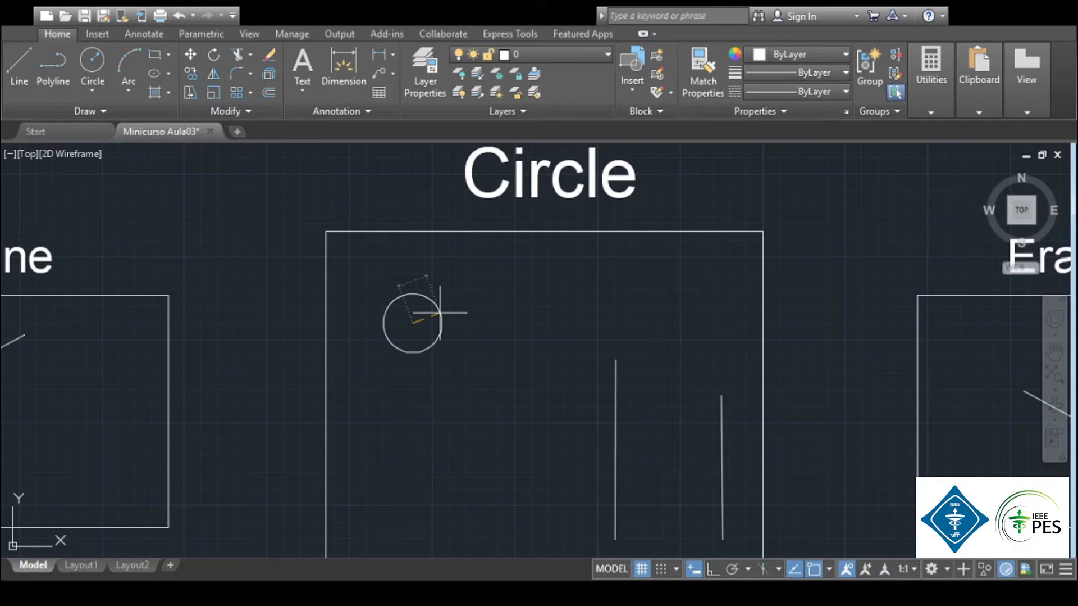
left_click(441, 312)
Draw a circle by centre and diameter below the first circle in the Circle box
scroll(306, 241, "down", 2)
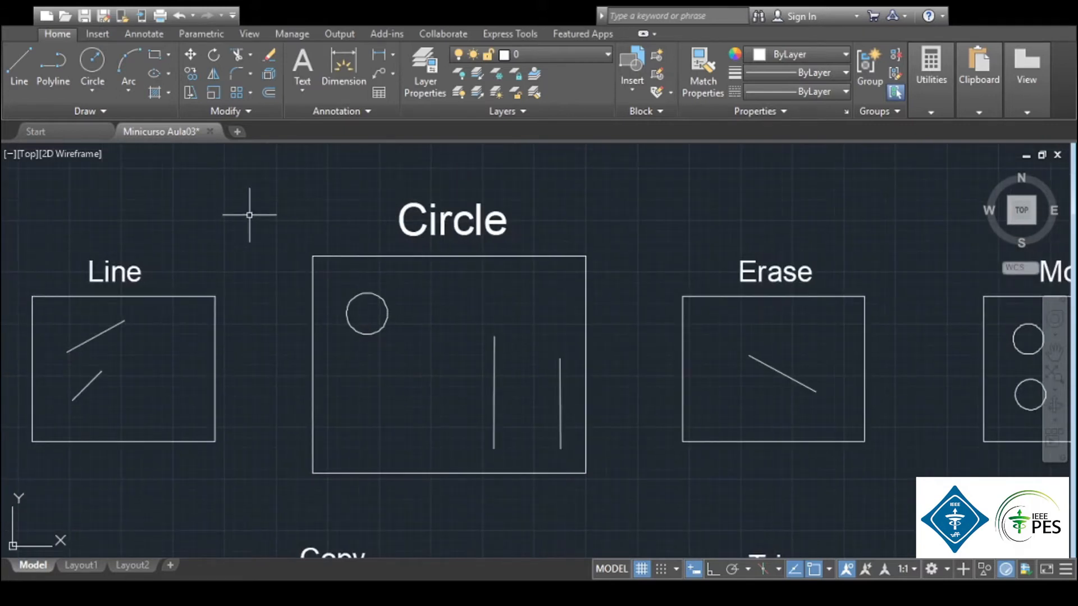
left_click(92, 91)
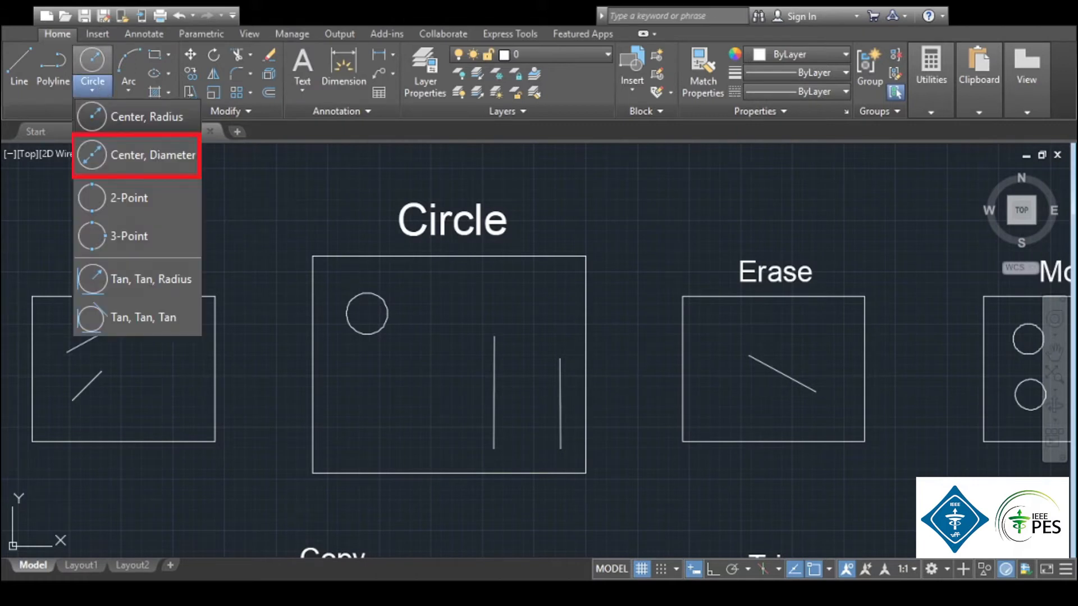
left_click(147, 155)
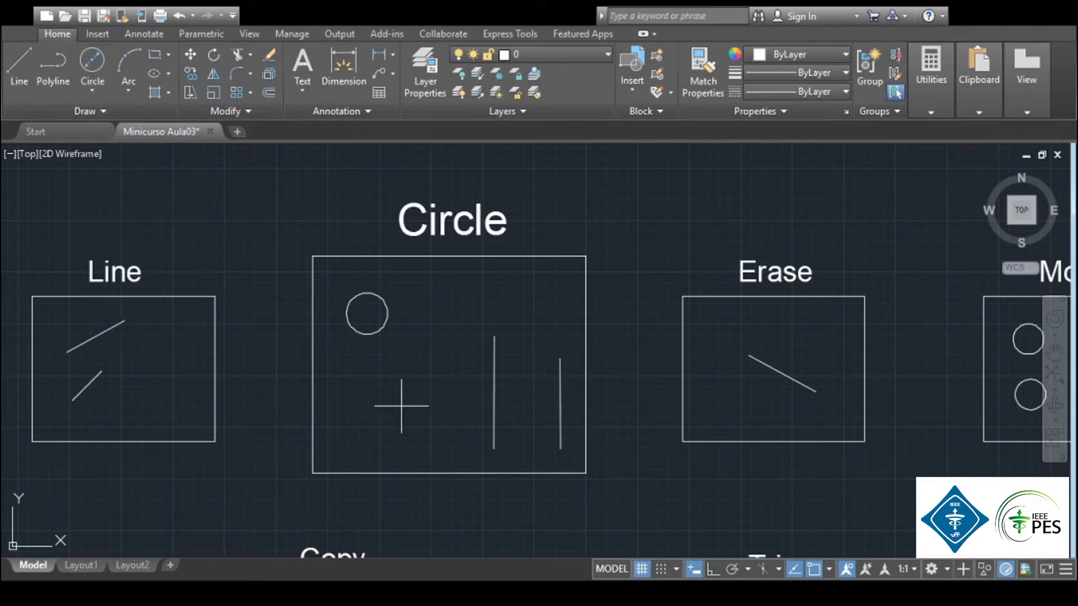
left_click(384, 406)
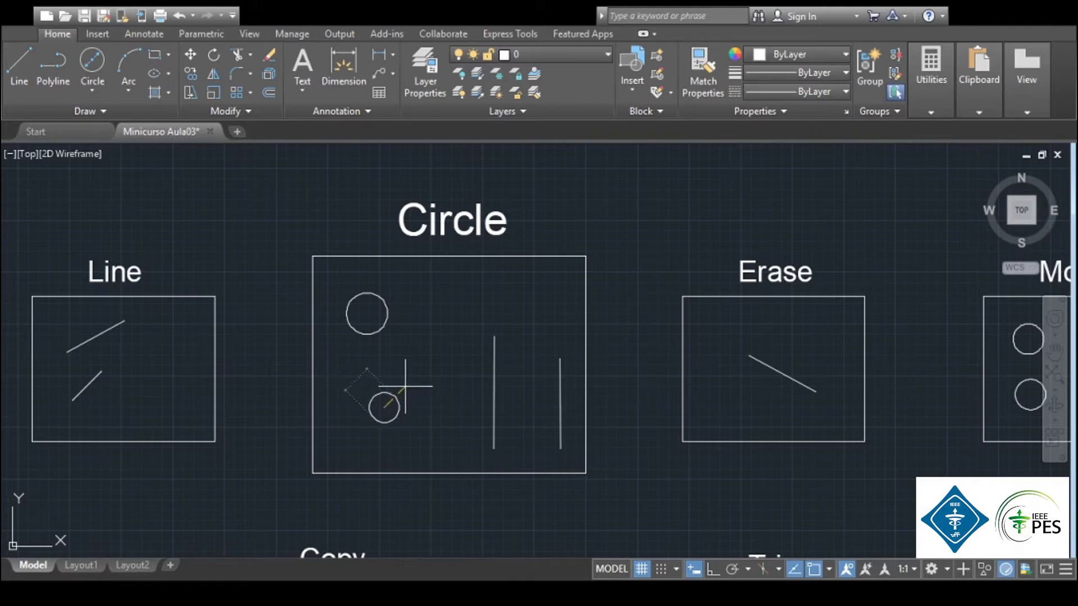
left_click(406, 386)
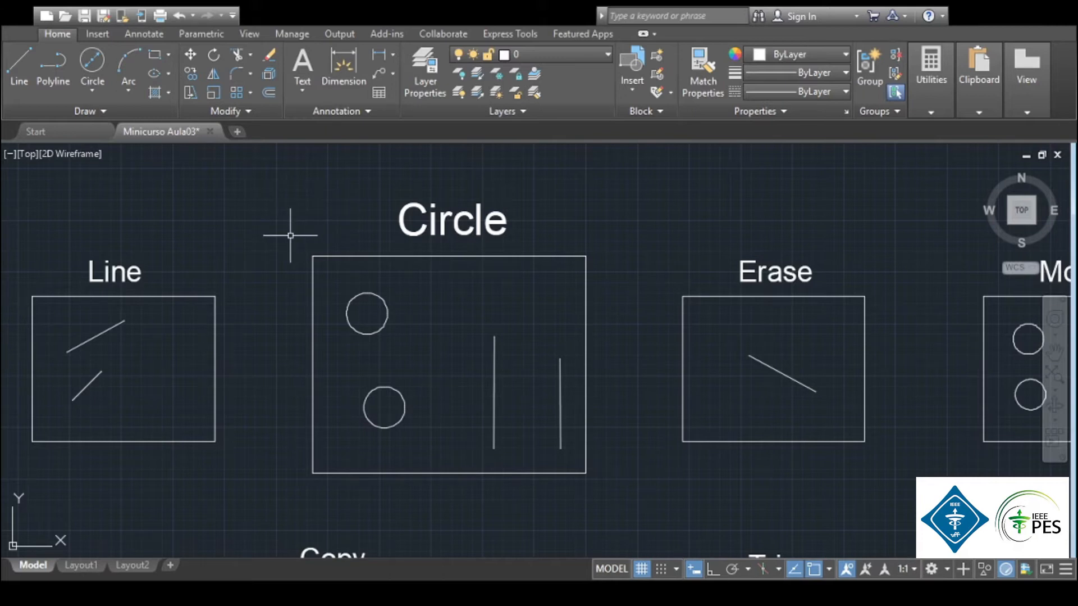
Draw a 2-point circle spanning between the two vertical lines in the Circle box
left_click(92, 91)
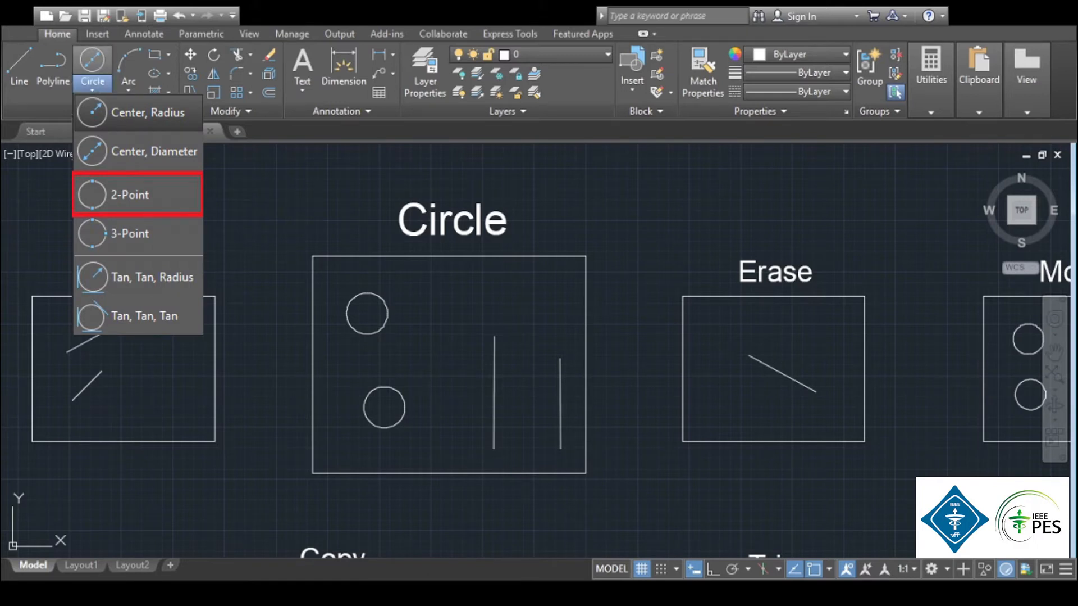
scroll(516, 382, "up", 4)
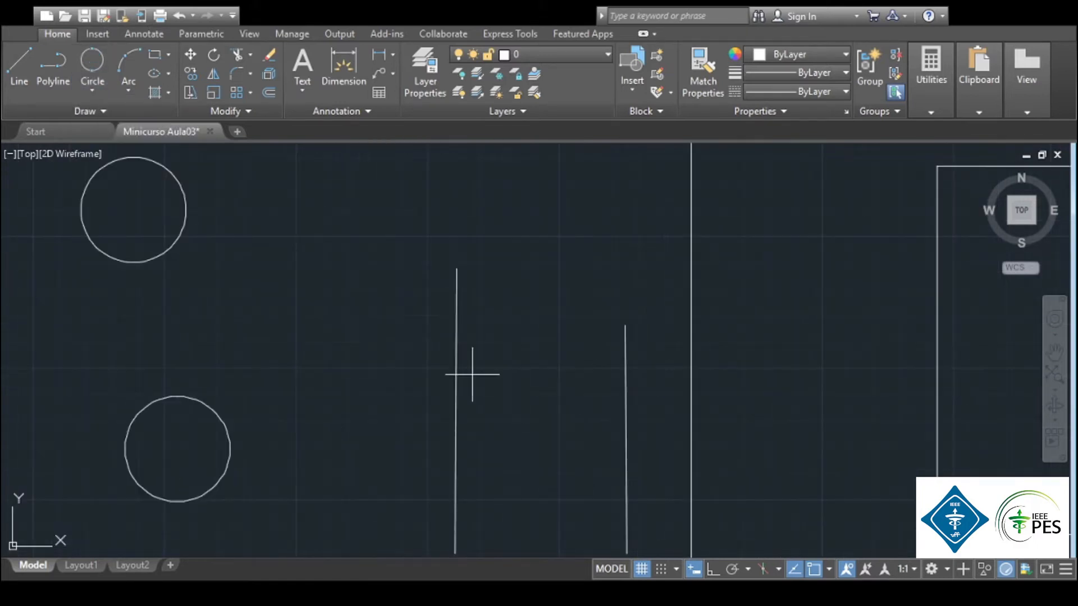
left_click(456, 409)
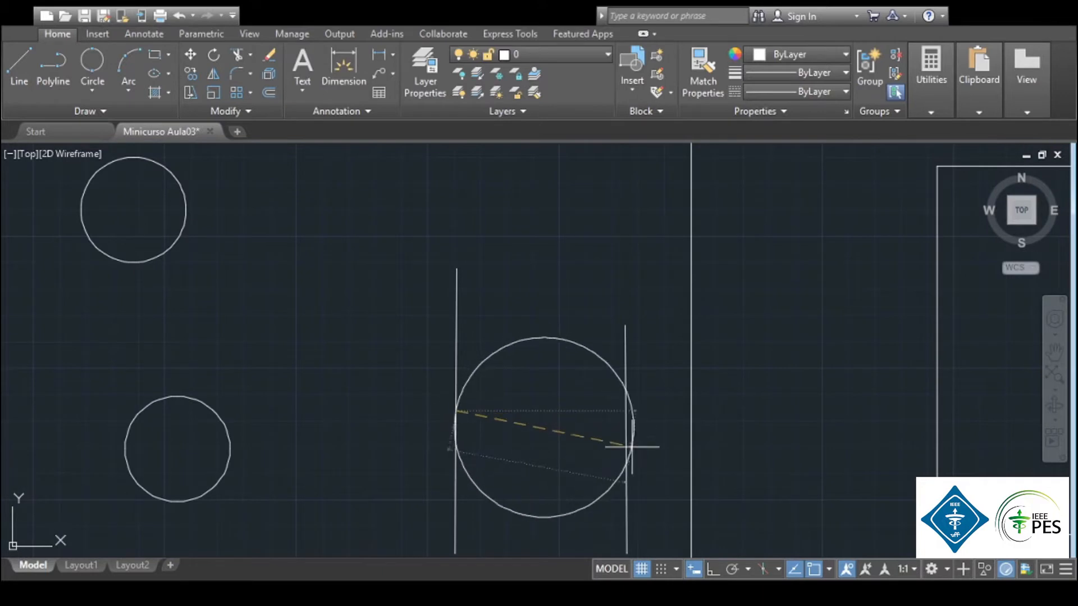
left_click(625, 438)
Erase the diagonal line inside the Erase box and undo the erasure
scroll(575, 212, "down", 4)
middle_click_drag(577, 221, 566, 330)
scroll(526, 402, "up", 2)
middle_click_drag(615, 254, 308, 257)
mouse_move(898, 260)
middle_mouse_down()
mouse_move(712, 288)
mouse_move(681, 269)
mouse_move(704, 271)
middle_mouse_up()
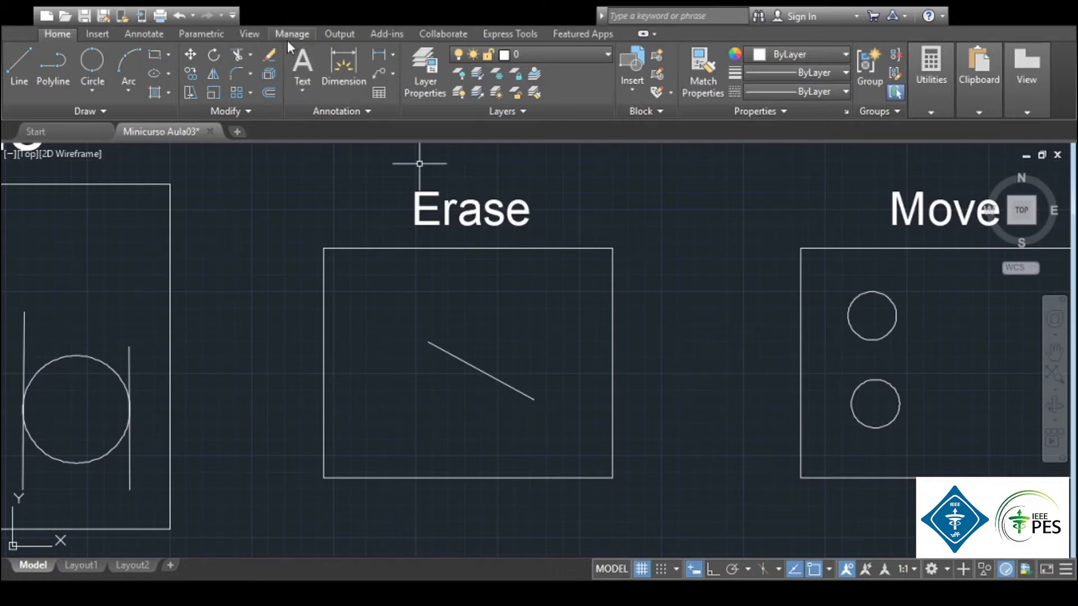
left_click(269, 56)
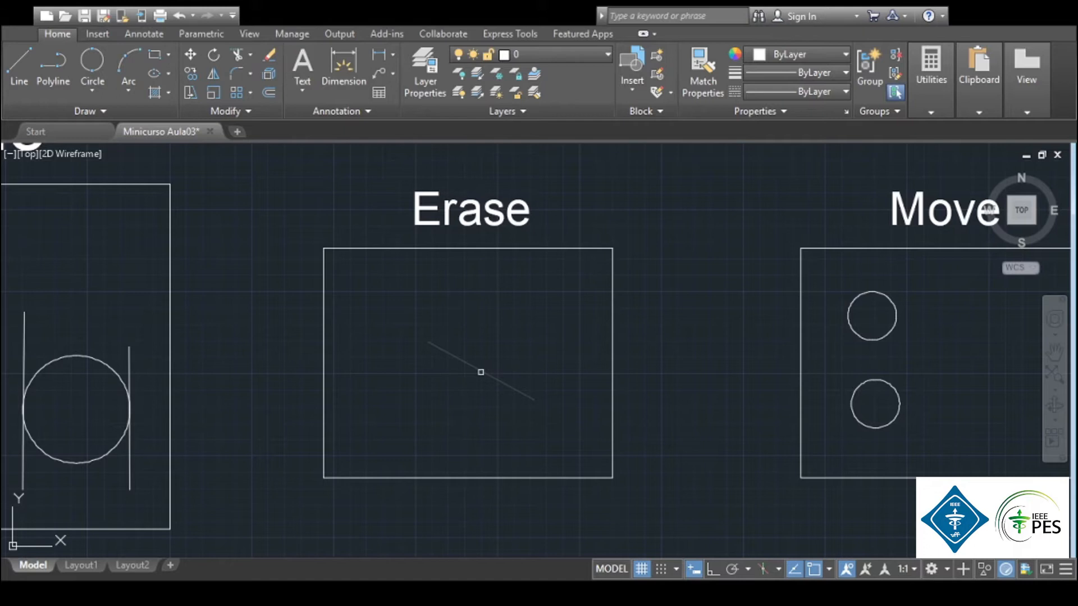
key("Return")
left_click(179, 21)
Move the upper circle in the Move box by its centre to the box's upper-right area
middle_click_drag(713, 231, 298, 231)
middle_click_drag(763, 306, 715, 323)
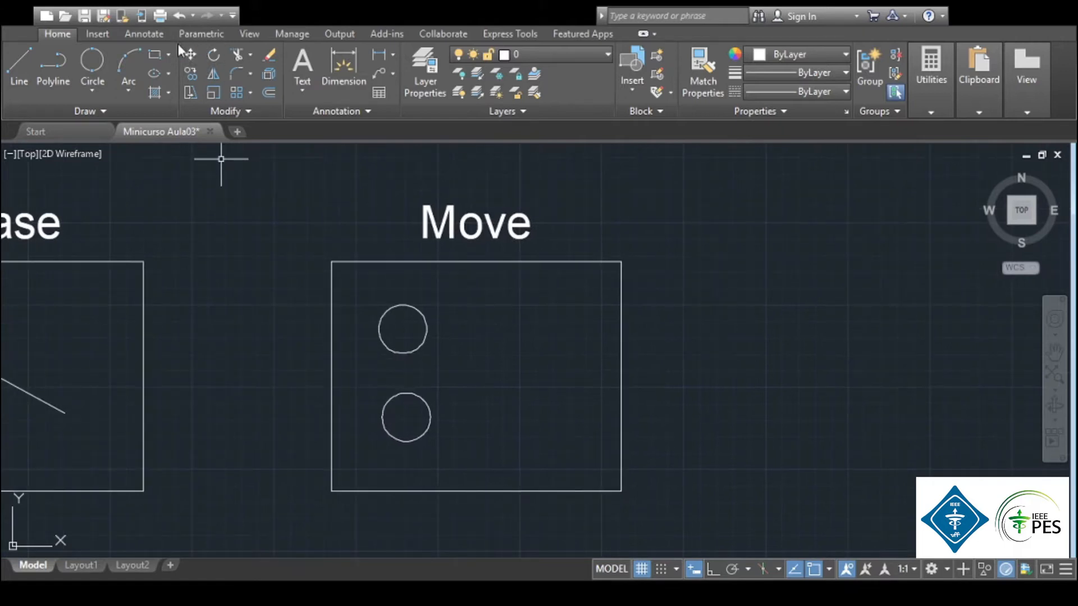
left_click(191, 54)
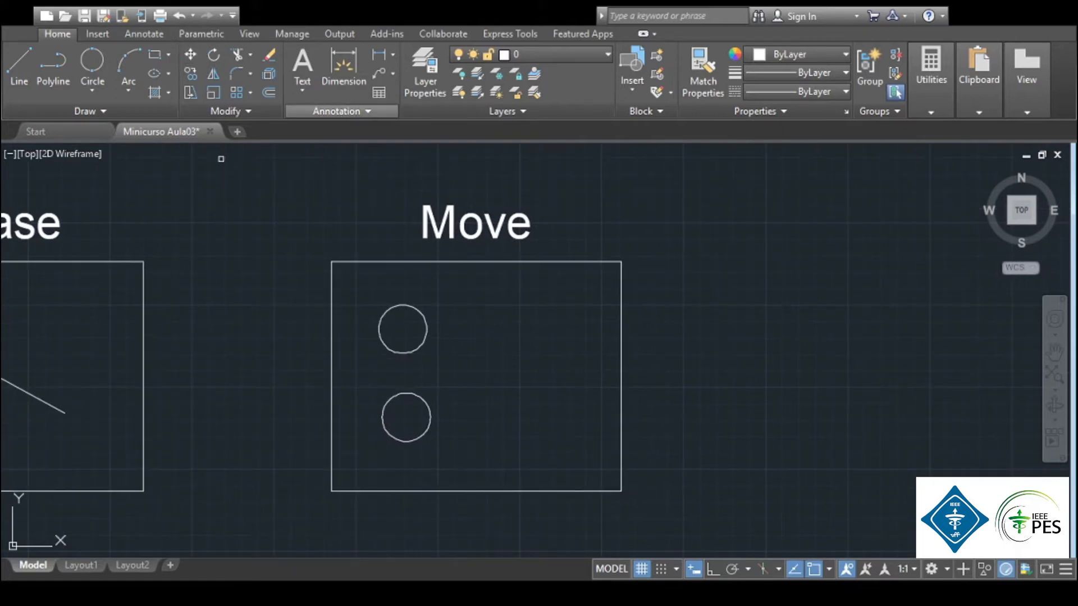
left_click(423, 315)
key("Return")
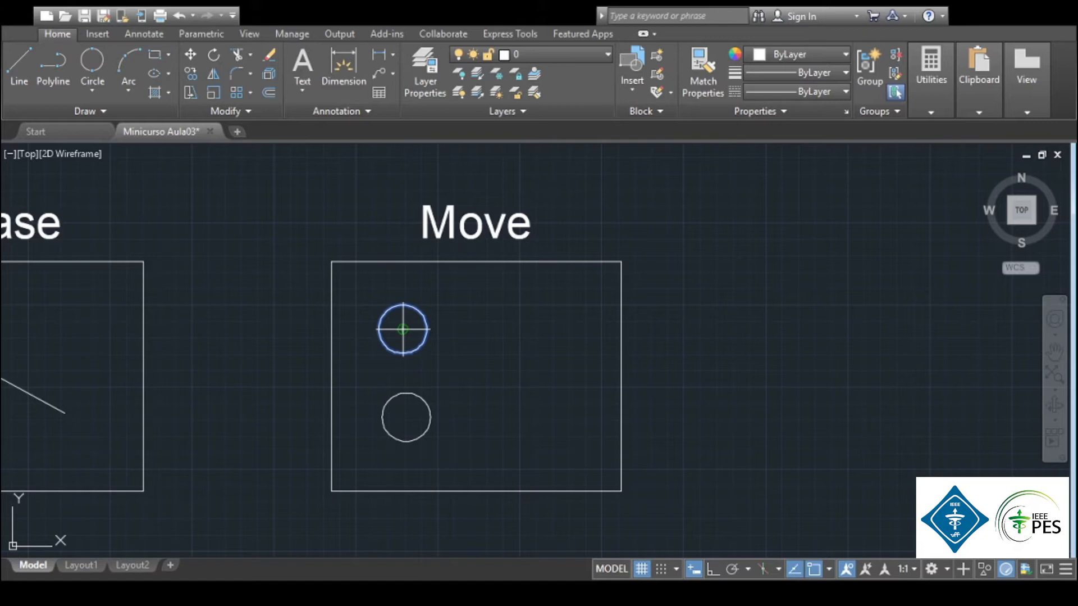
left_click(403, 328)
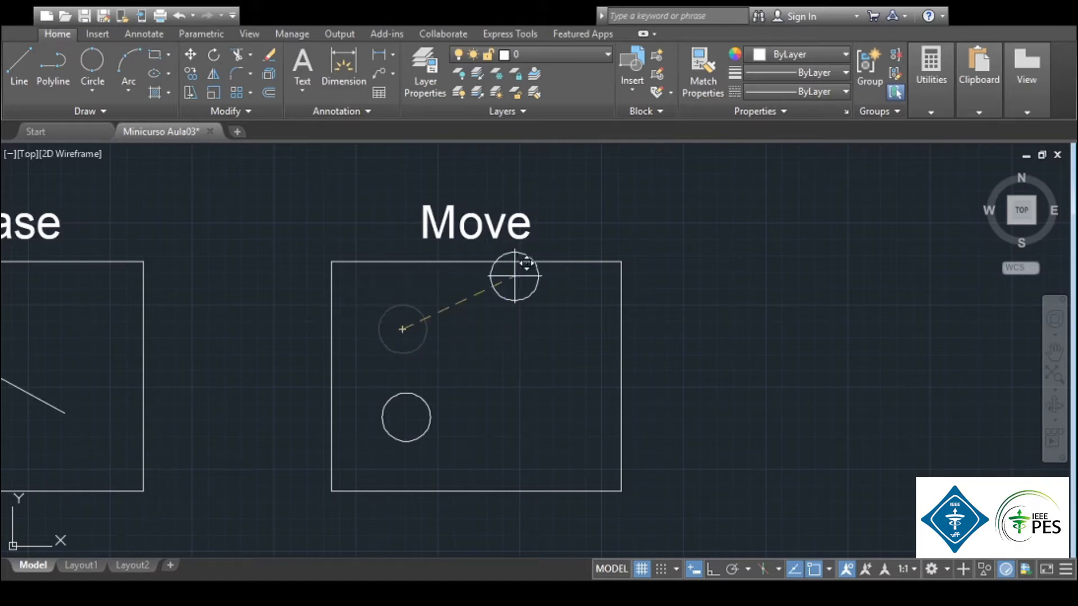
left_click(522, 306)
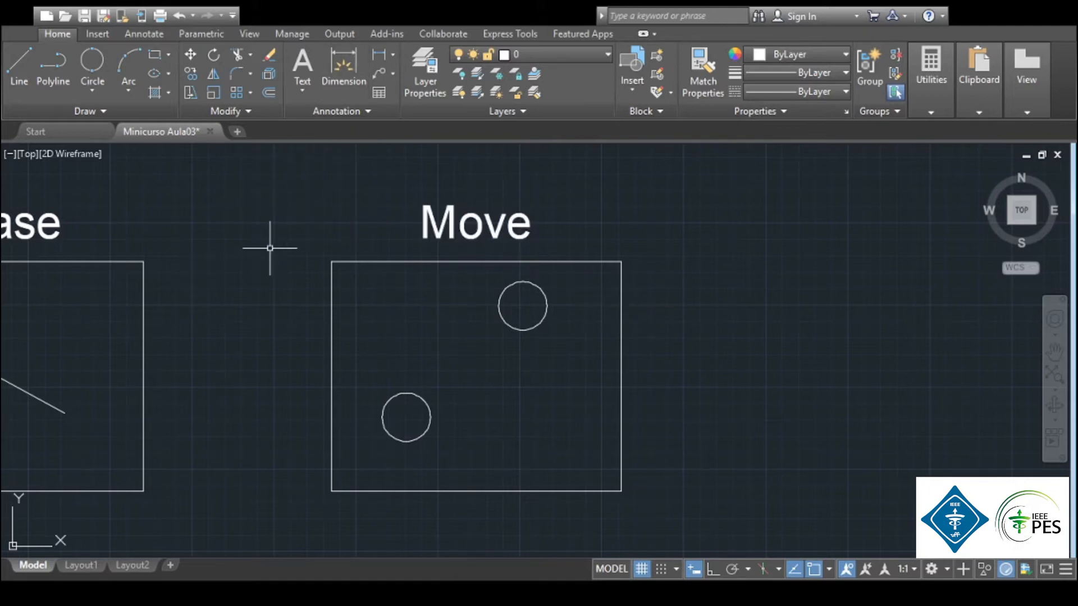
Move the lower circle in the Move box by its centre, horizontally to the right
left_click(192, 53)
left_click(422, 399)
key("Return")
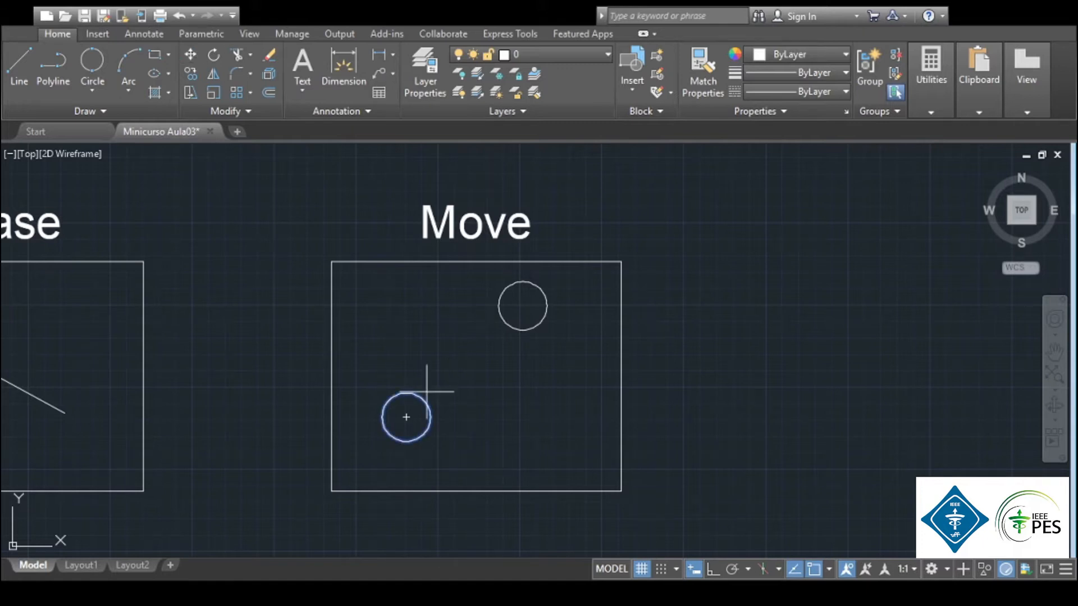
left_click(409, 417)
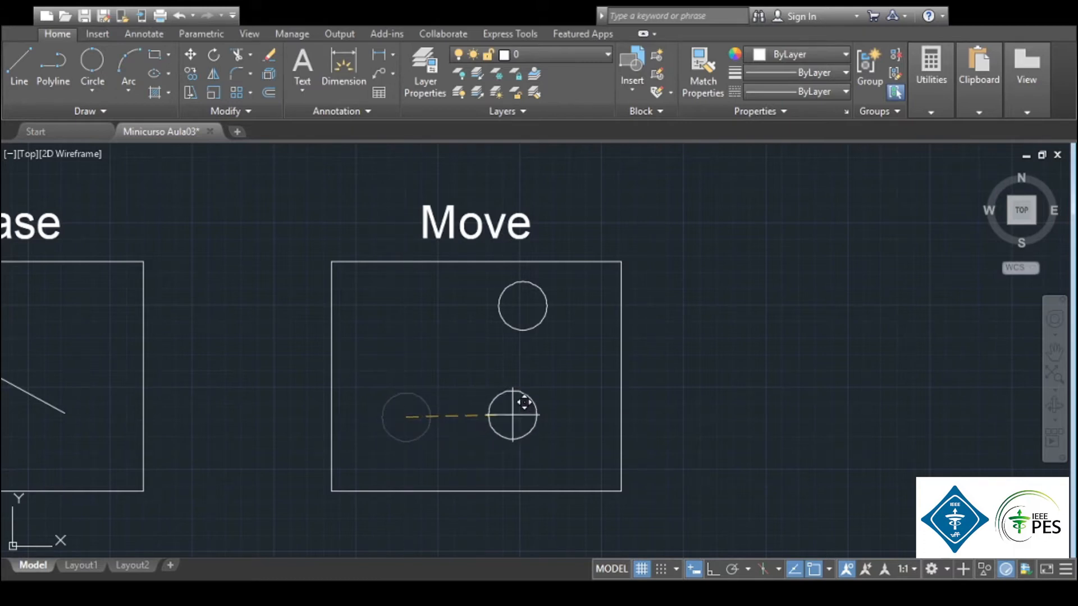
key("Return")
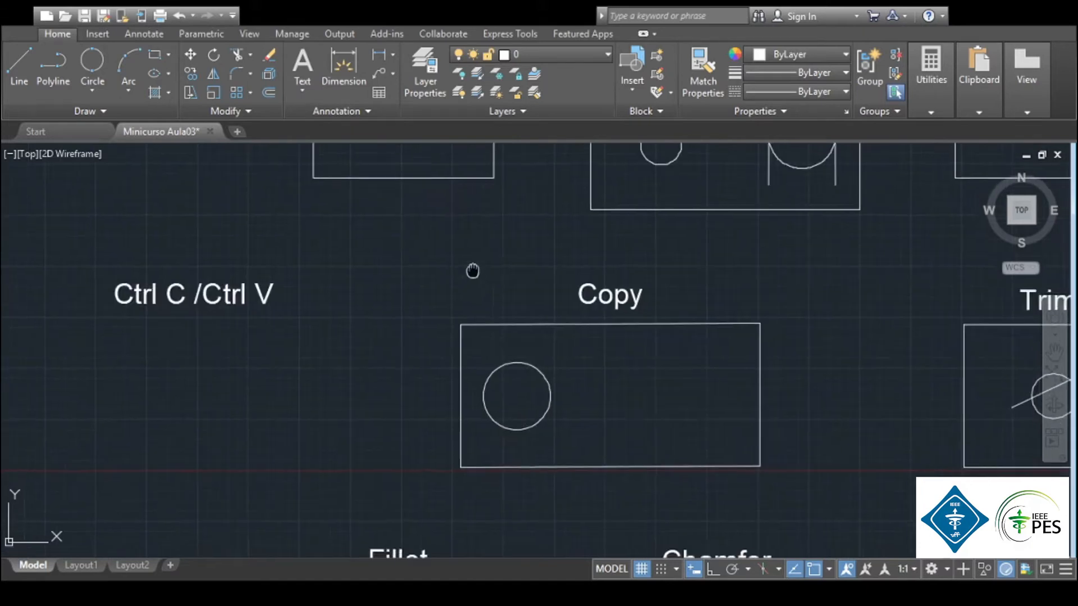
Copy the Copy box's rectangle and circle to the clipboard and paste them below the Ctrl C /Ctrl V label
middle_click_drag(472, 269, 467, 258)
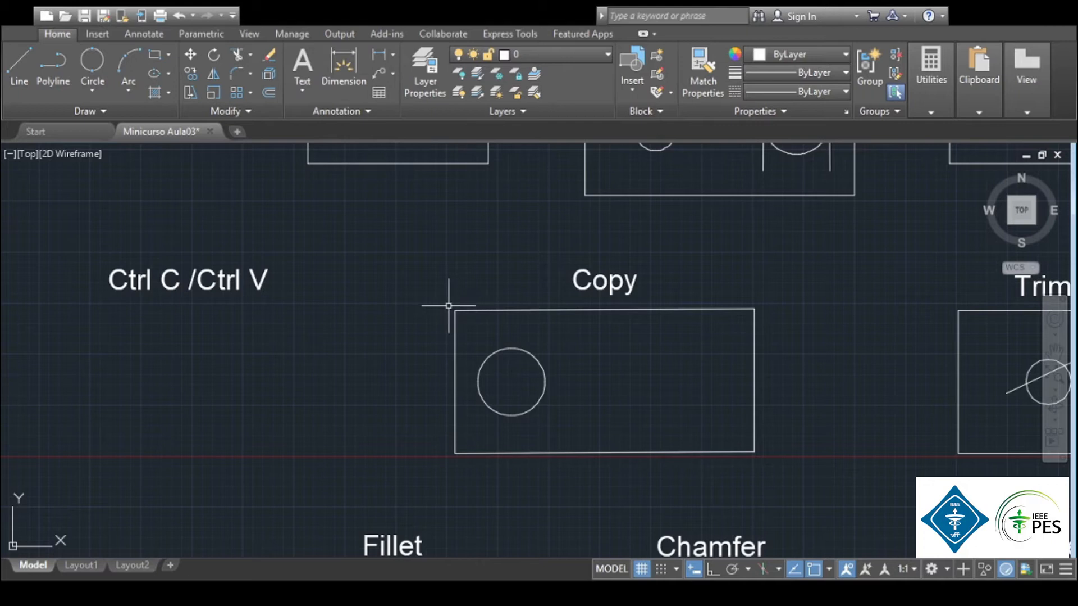
left_click_drag(449, 303, 790, 472)
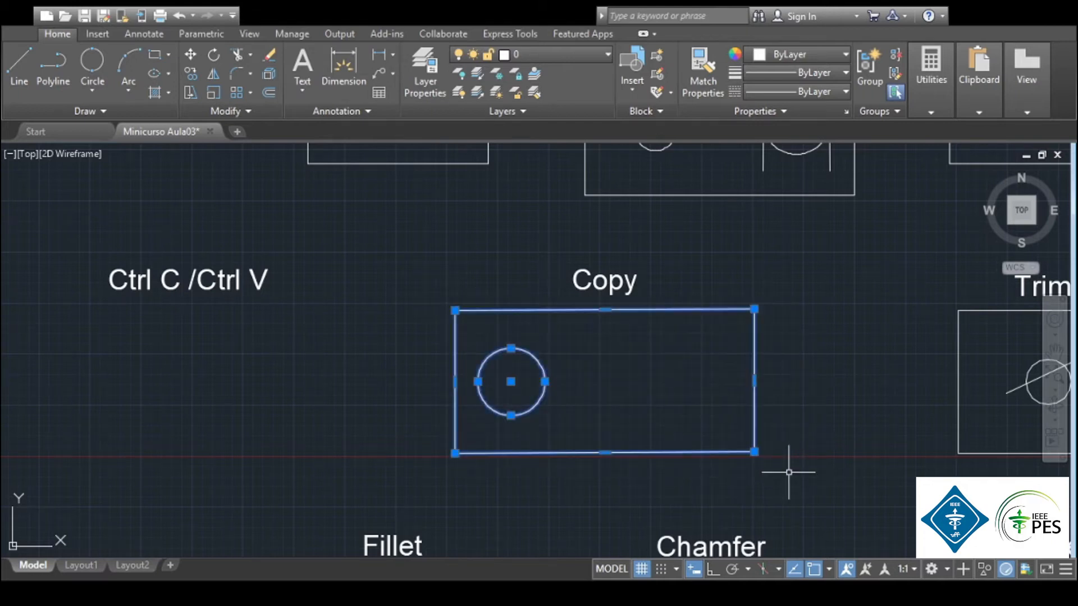
key("ctrl+c")
key("ctrl+v")
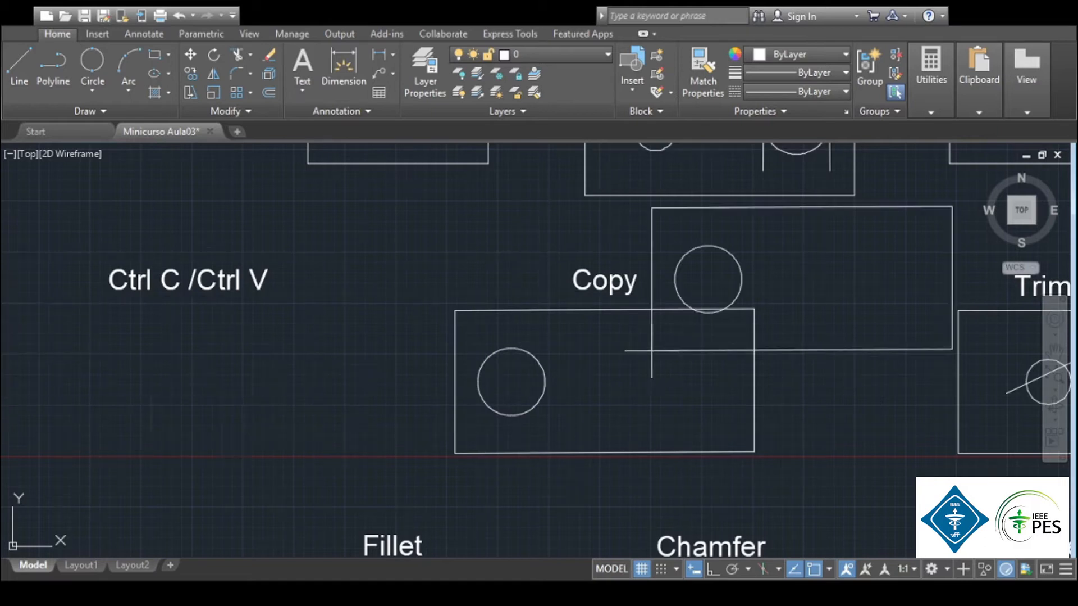
left_click(59, 449)
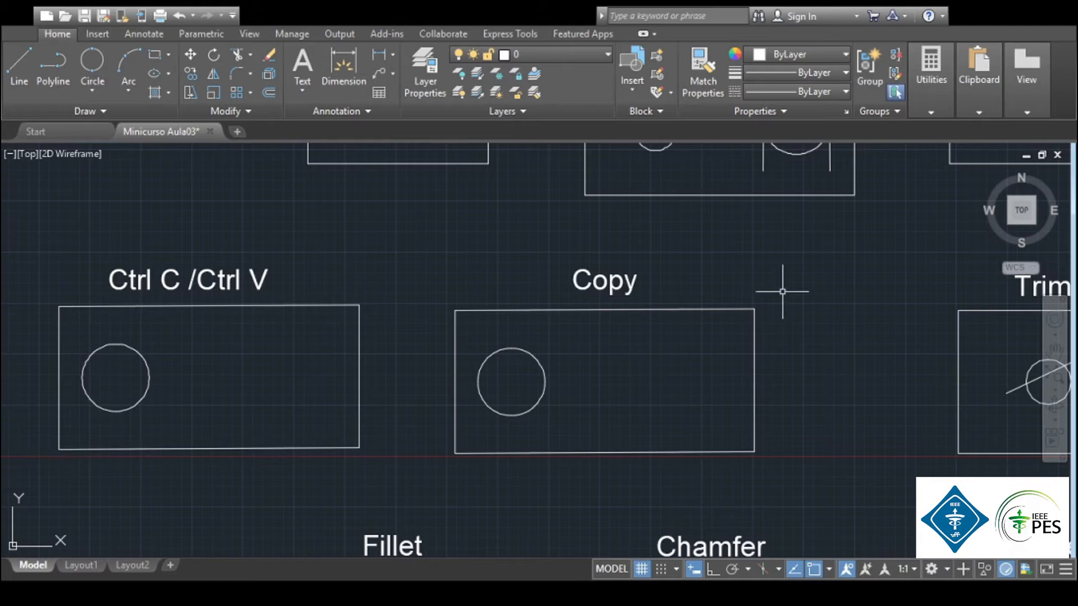
Copy the circle in the Copy box from its centre, 60 units horizontally to the right
mouse_move(847, 301)
middle_mouse_down()
mouse_move(807, 297)
mouse_move(744, 324)
middle_mouse_up()
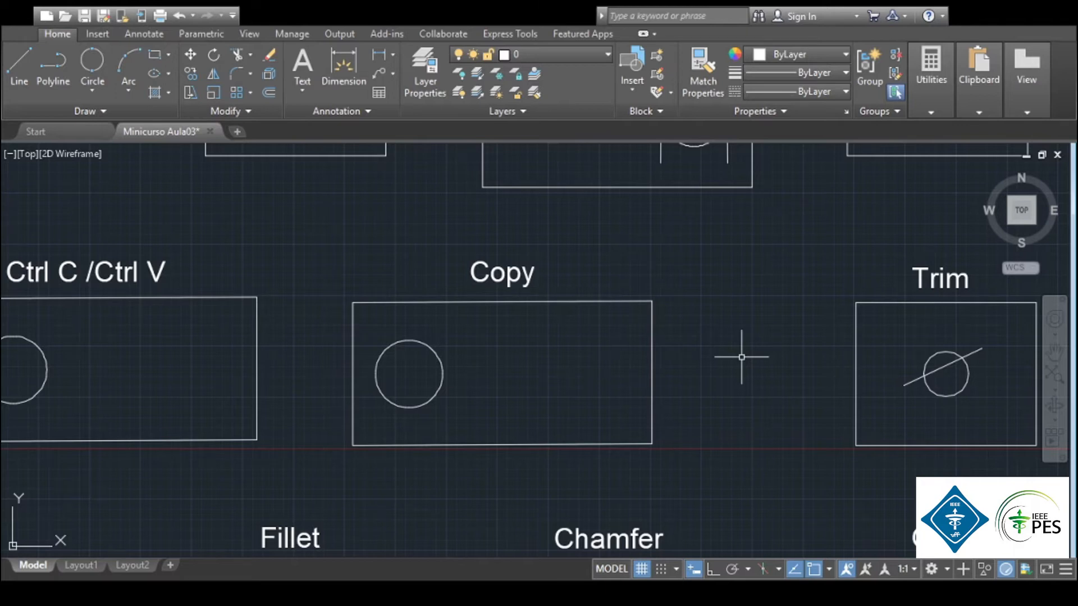
left_click(191, 73)
left_click(443, 370)
key("Return")
left_click(409, 374)
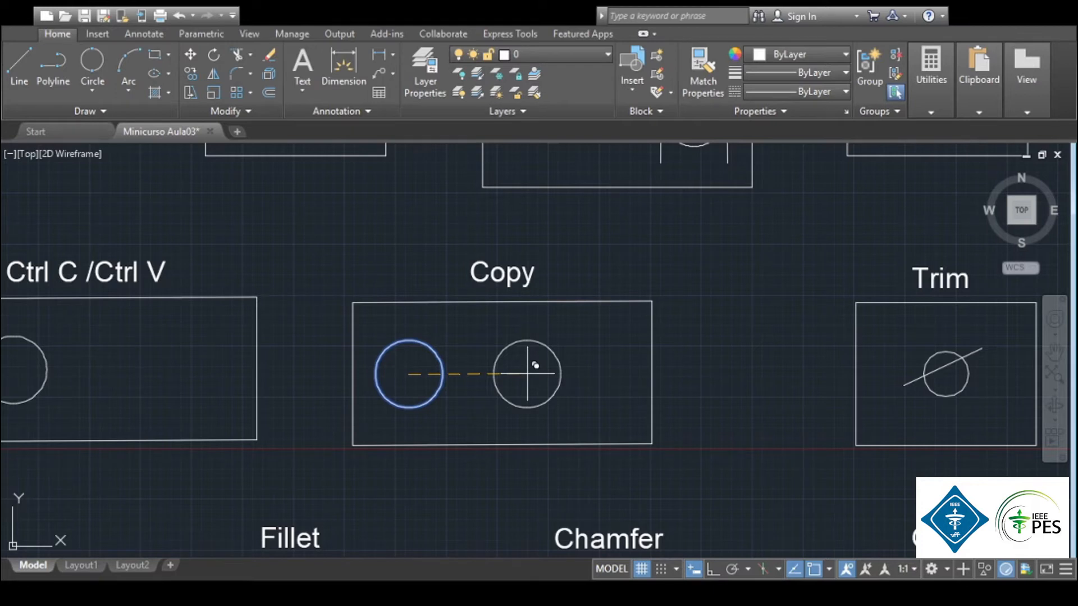
type("60")
key("Return")
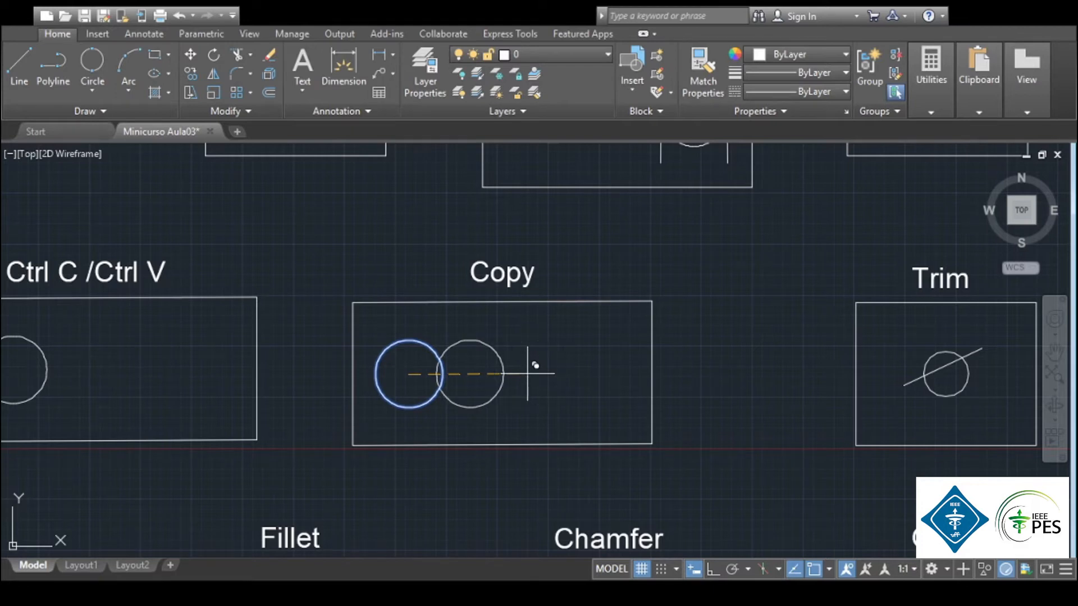
key("Escape")
Trim away the part of the diagonal line inside the circle in the Trim box, using the circle as cutting edge
scroll(1004, 375, "up", 2)
middle_click_drag(1004, 375, 538, 359)
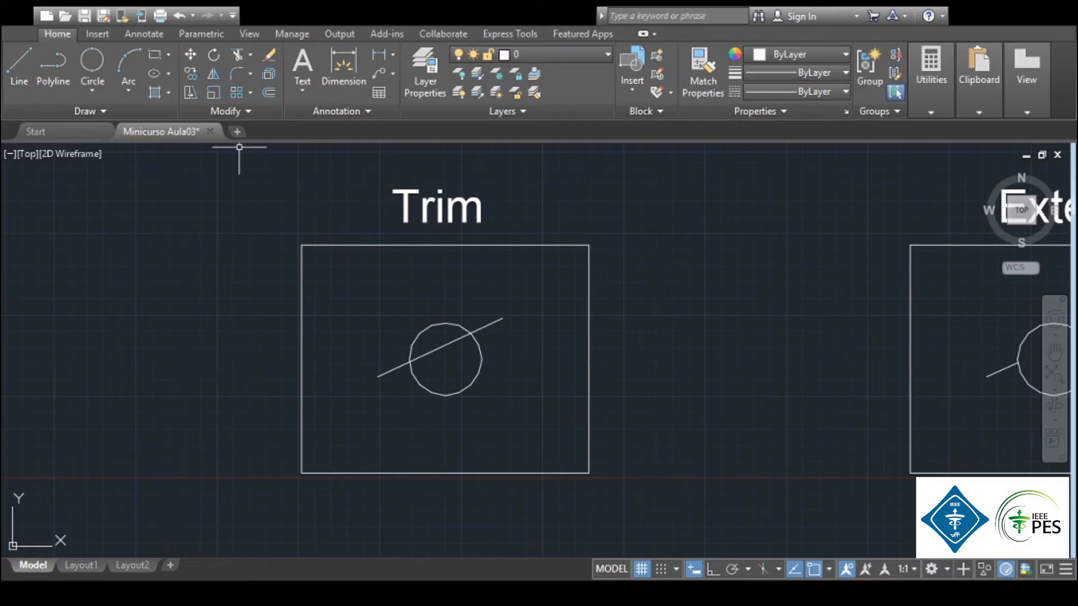
left_click(237, 55)
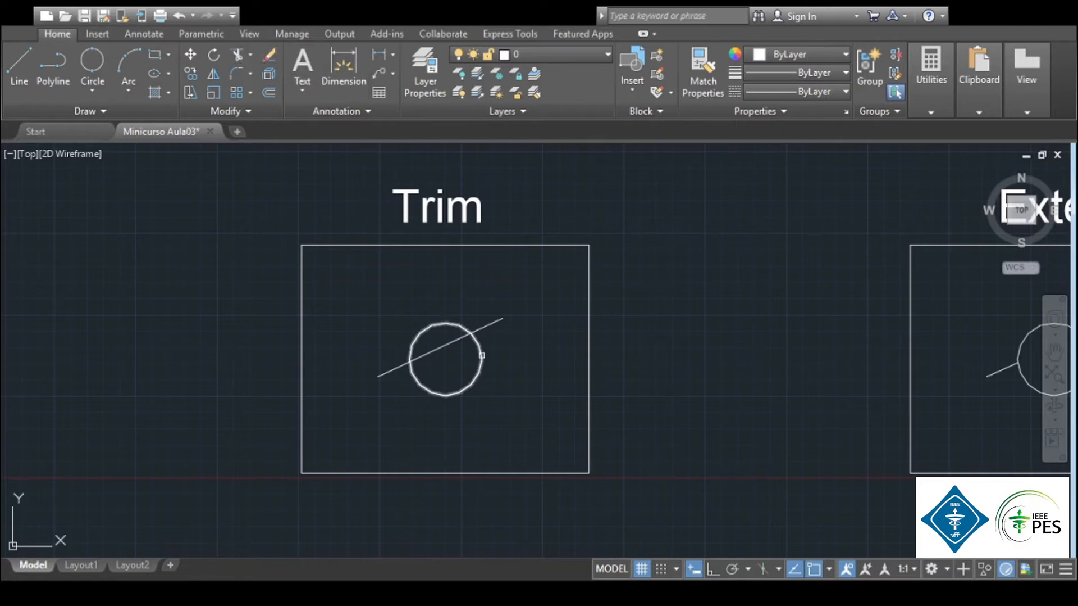
left_click(482, 355)
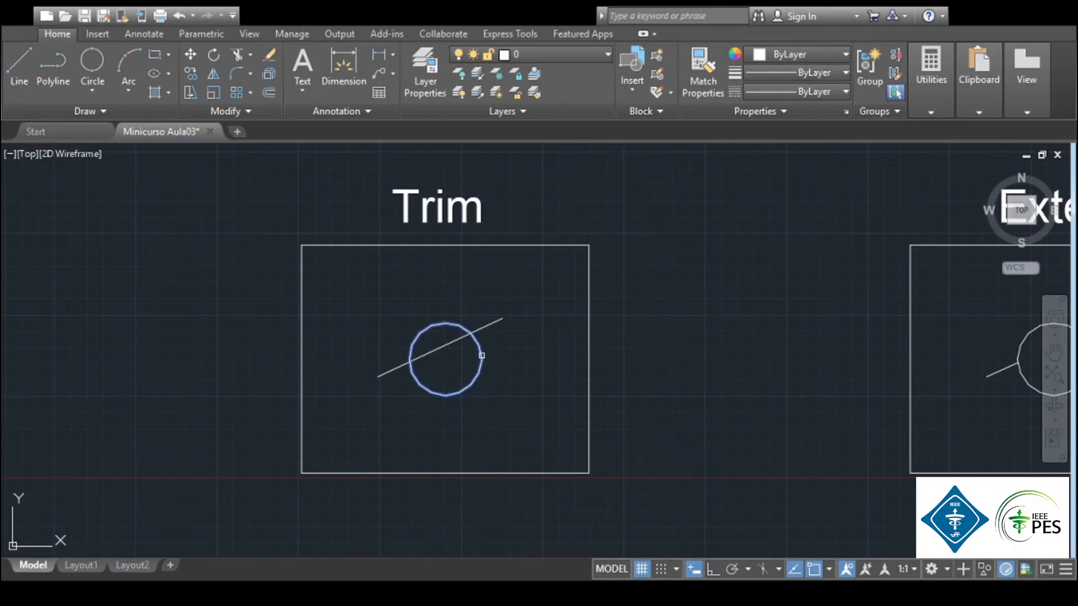
left_click(446, 346)
key("Escape")
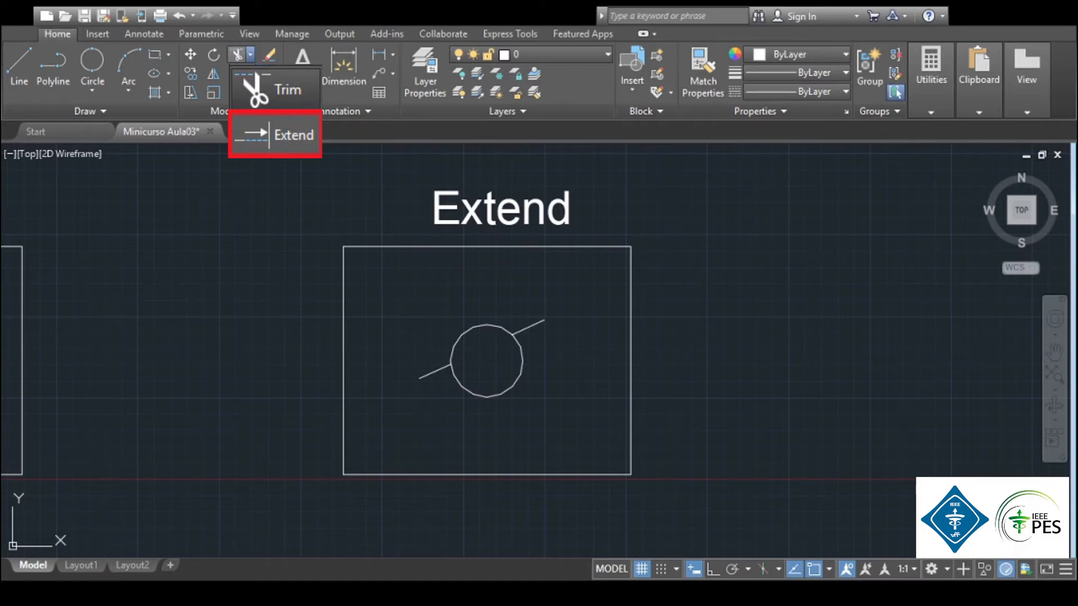
Extend the lower-left diagonal segment across the circle in the Extend box, using the circle as the boundary edge
left_click(276, 135)
left_click(522, 351)
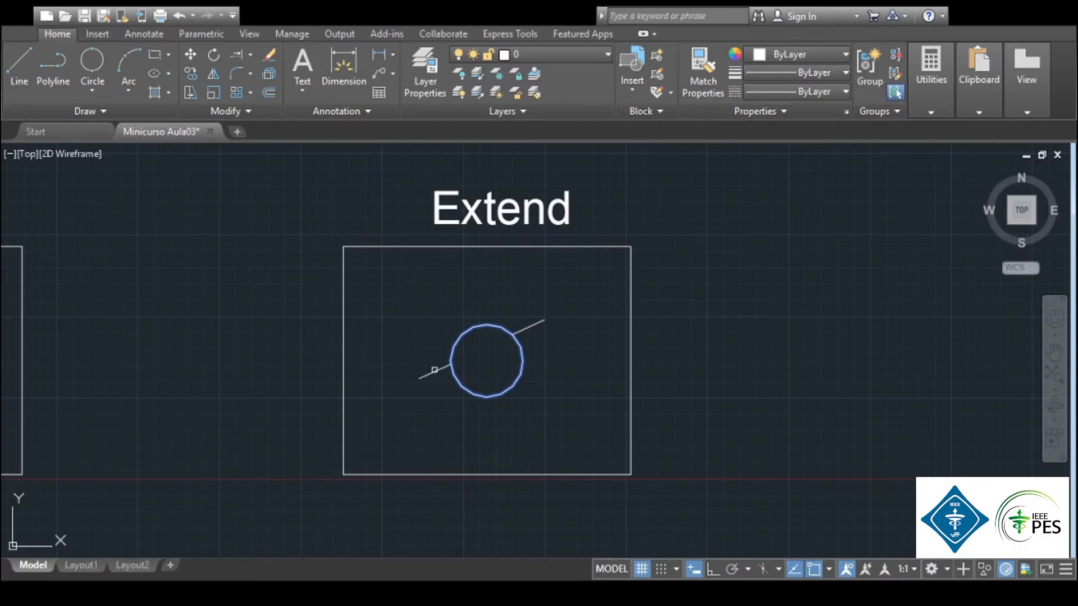
left_click(437, 369)
key("Escape")
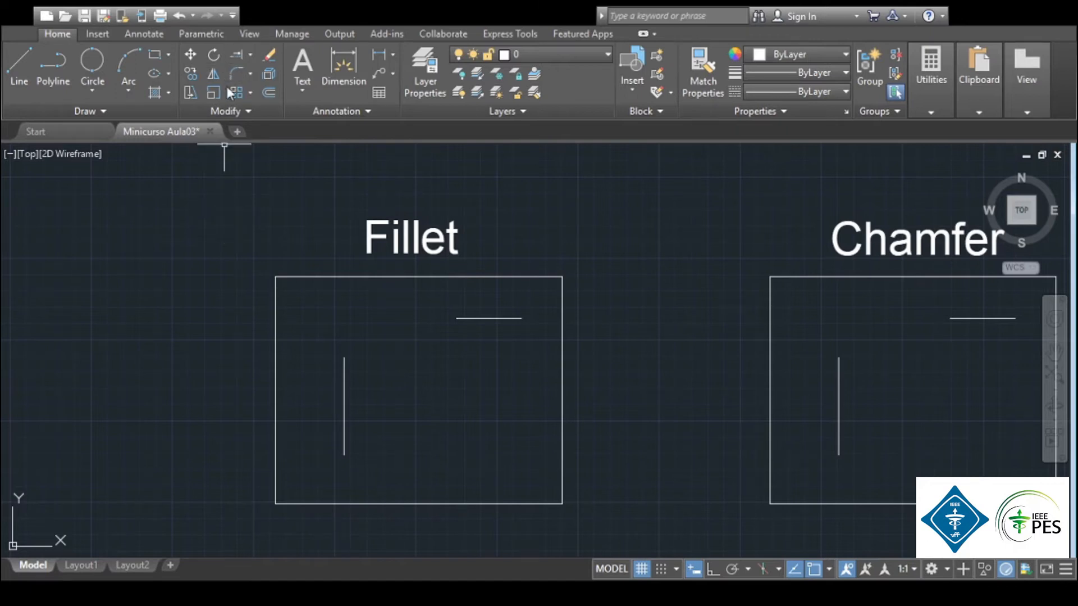
Try filleting the horizontal and vertical lines in the Fillet box into a sharp corner, and undo it
left_click(234, 70)
left_click(471, 317)
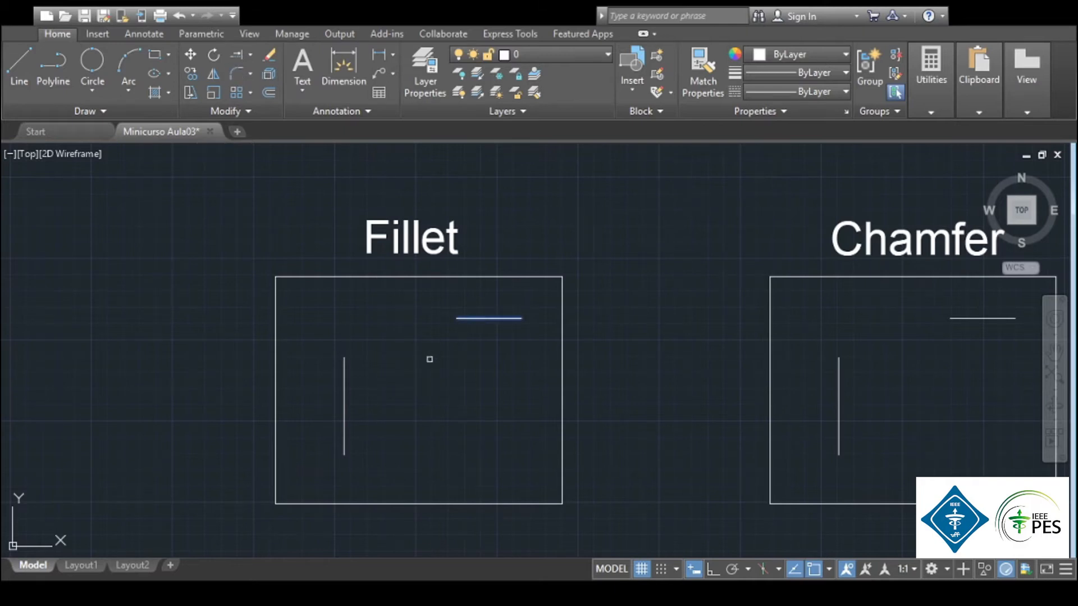
left_click(345, 377)
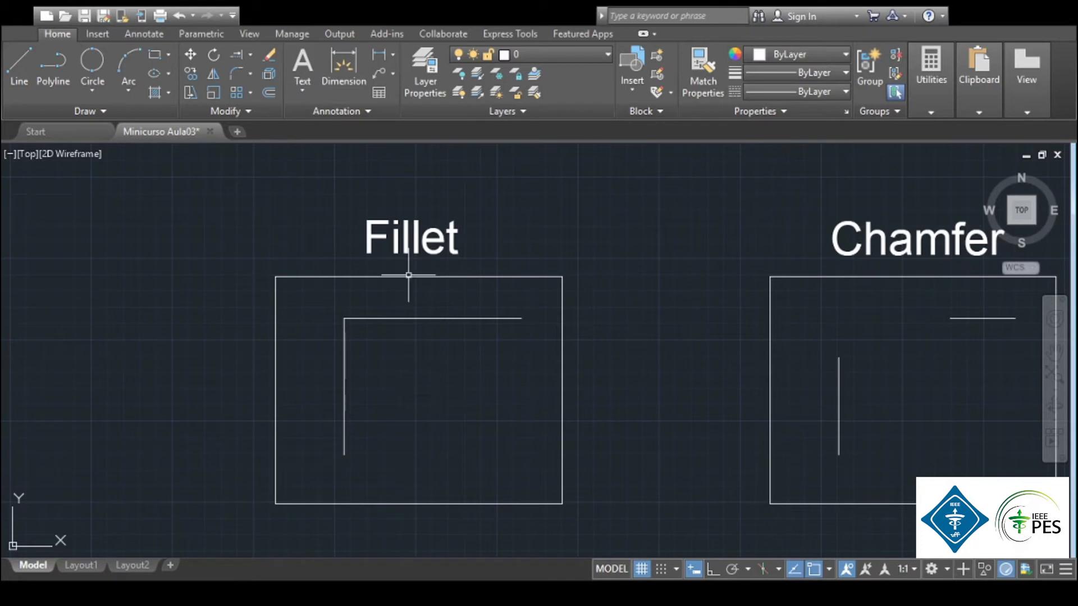
key("ctrl+z")
Fillet the horizontal and vertical lines in the Fillet box with a small rounded corner
left_click(236, 74)
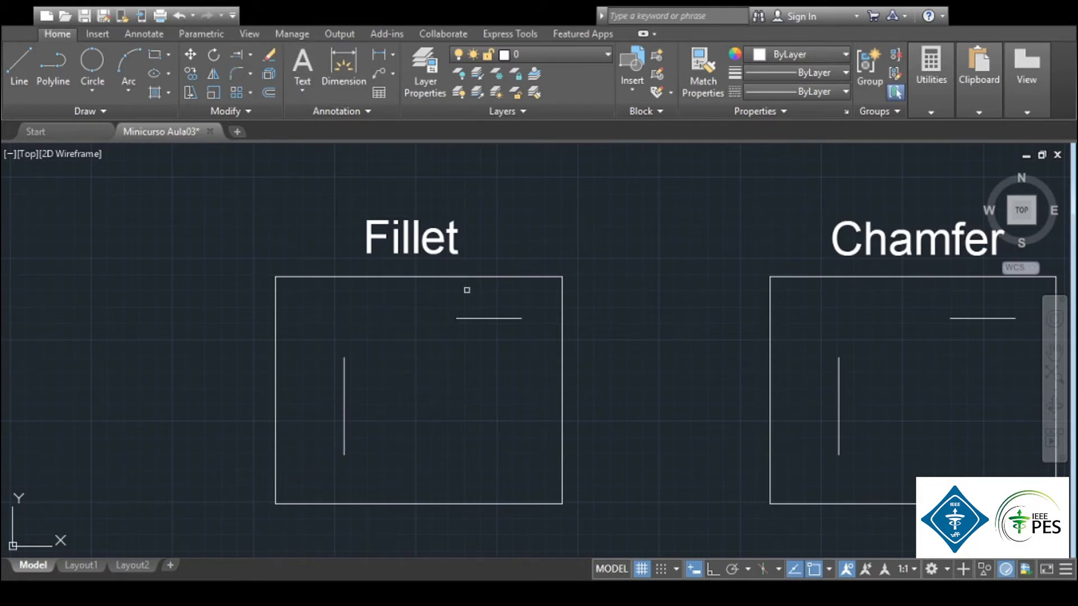
left_click(472, 318)
left_click(344, 376)
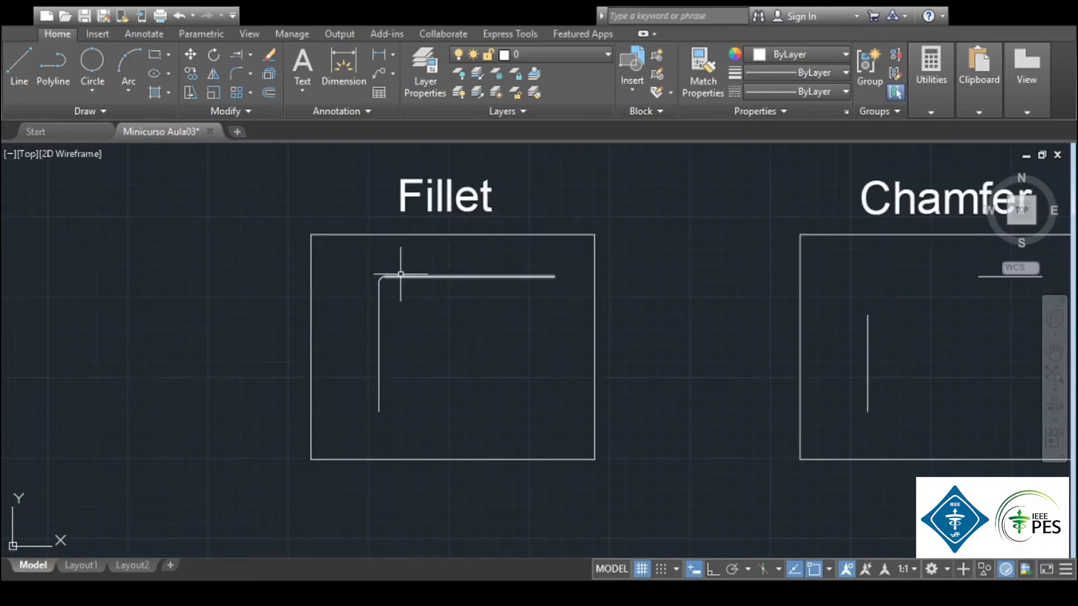
scroll(388, 279, "up", 4)
scroll(369, 291, "down", 4)
Try chamfering the horizontal and vertical lines in the Chamfer box without a bevel, and undo it
middle_click_drag(933, 318, 505, 329)
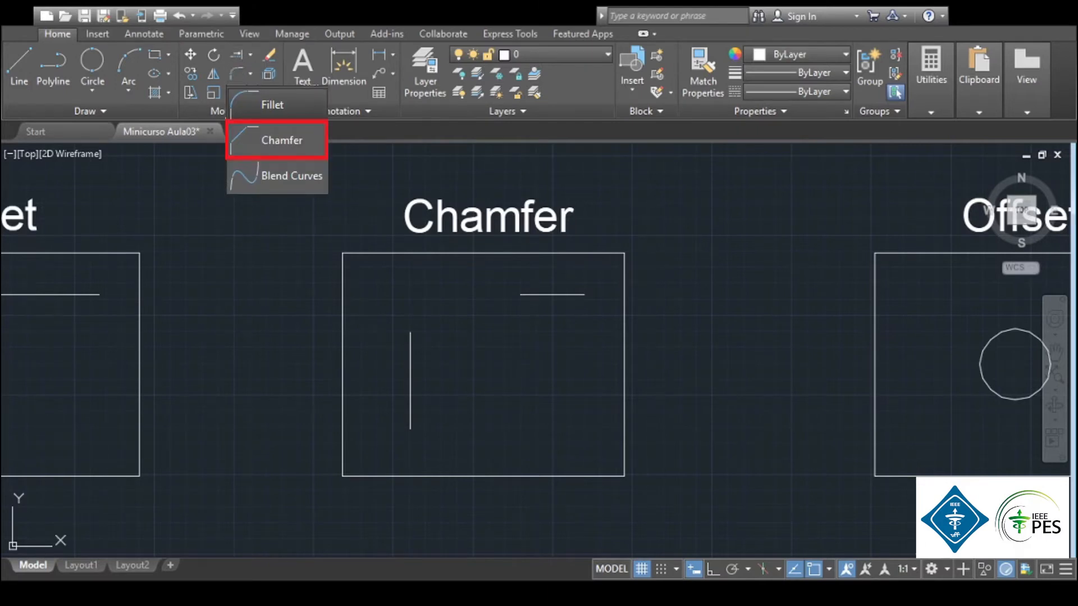
left_click(280, 140)
left_click(541, 294)
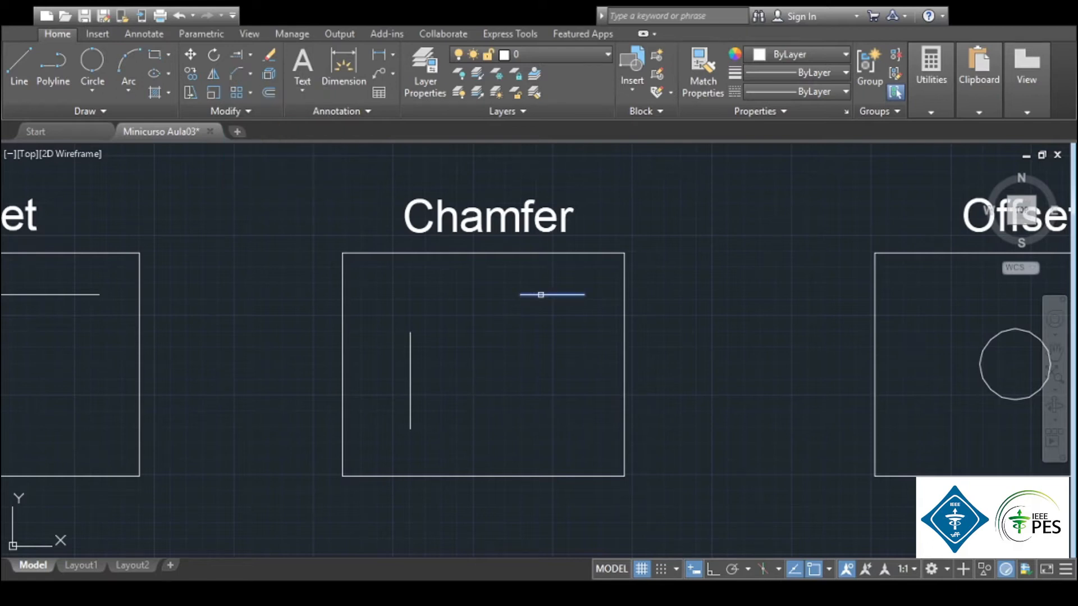
left_click(408, 363)
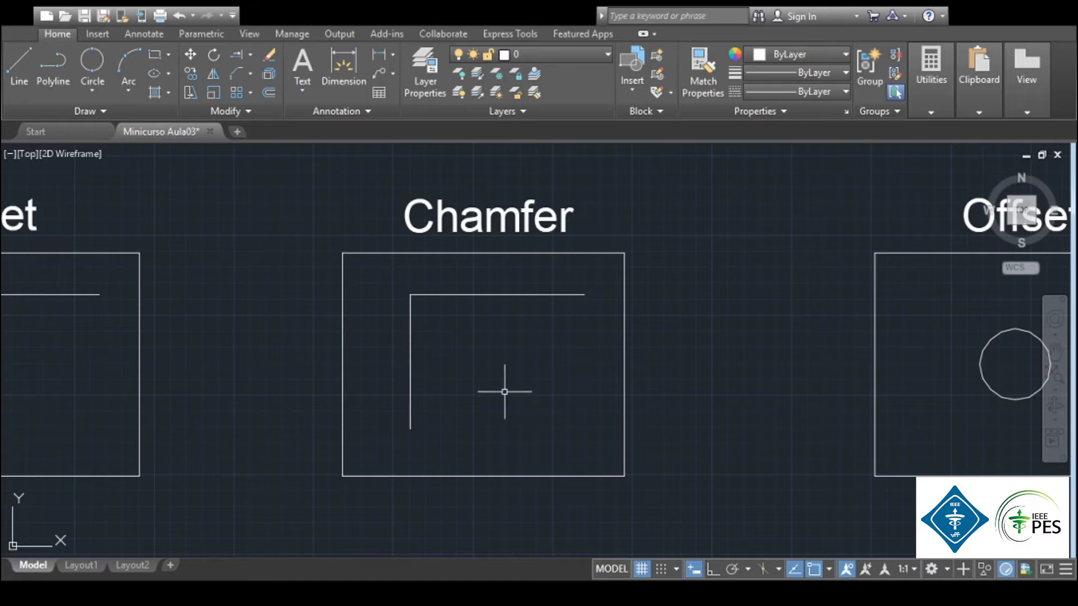
left_click(178, 17)
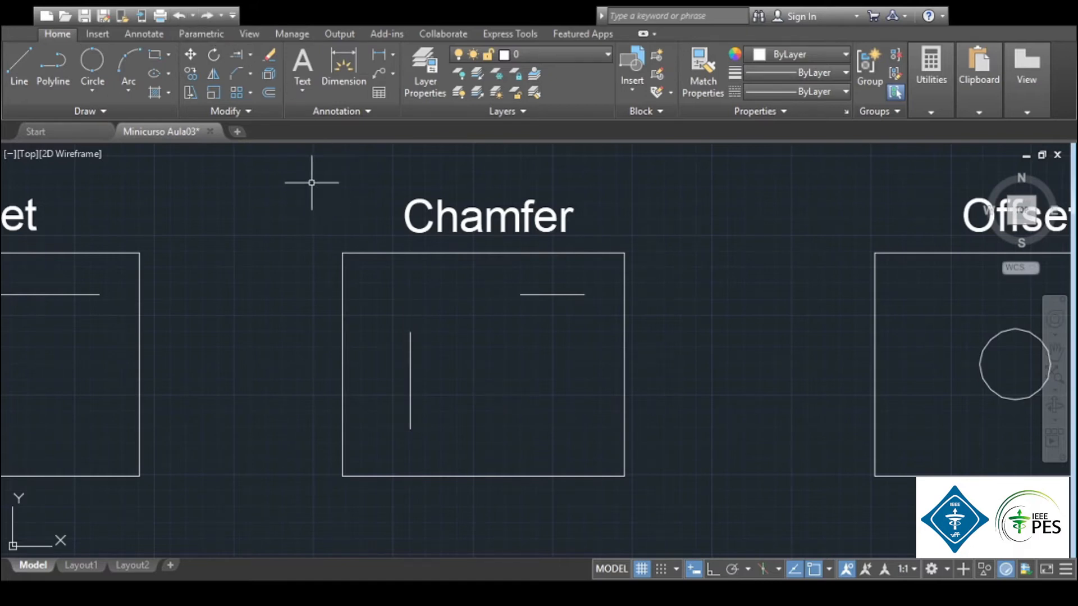
Chamfer the horizontal and vertical lines in the Chamfer box with a small bevel, using the Distance option
scroll(274, 222, "up", 1)
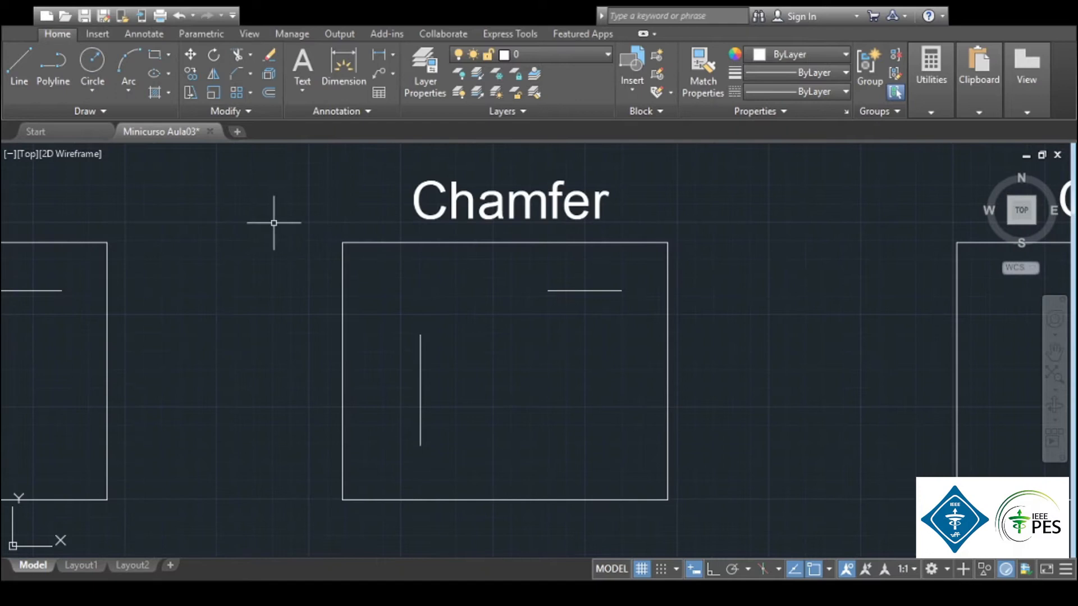
left_click(237, 79)
type("d")
key("Return")
left_click(590, 290)
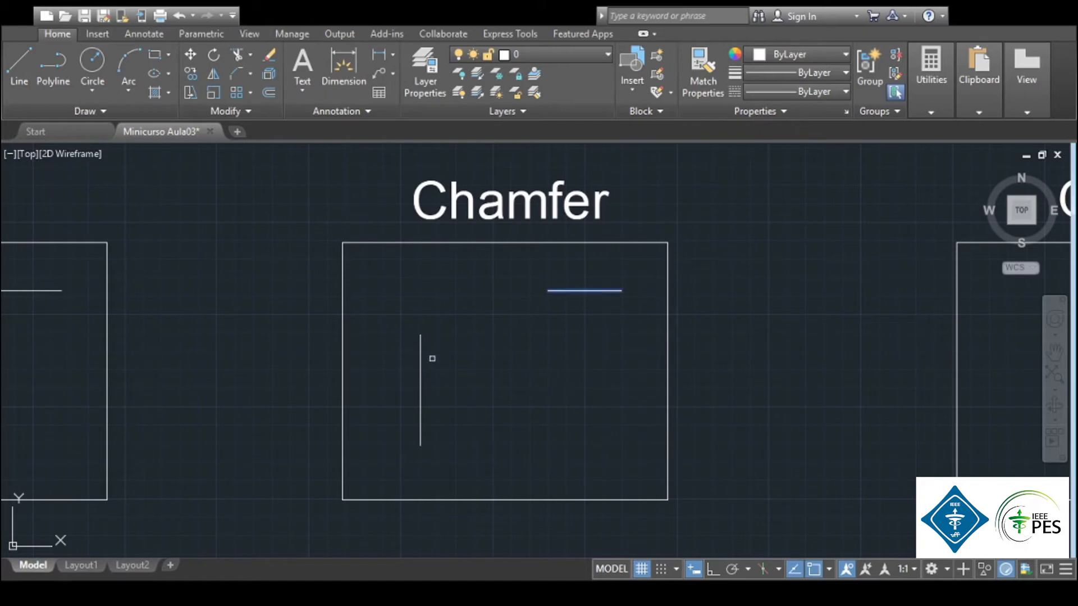
left_click(419, 360)
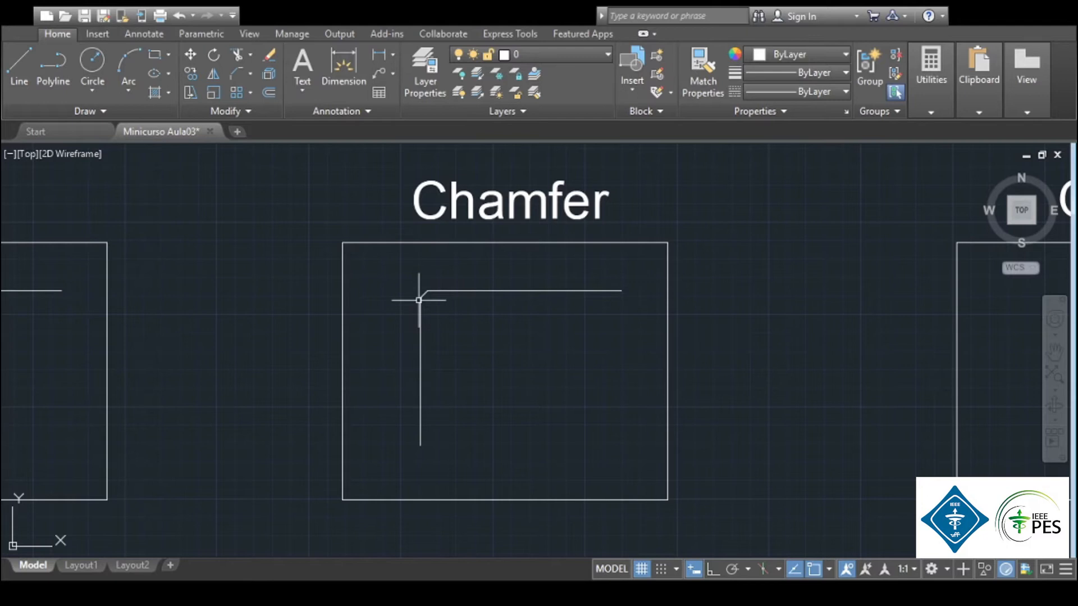
scroll(419, 299, "up", 4)
scroll(429, 305, "down", 4)
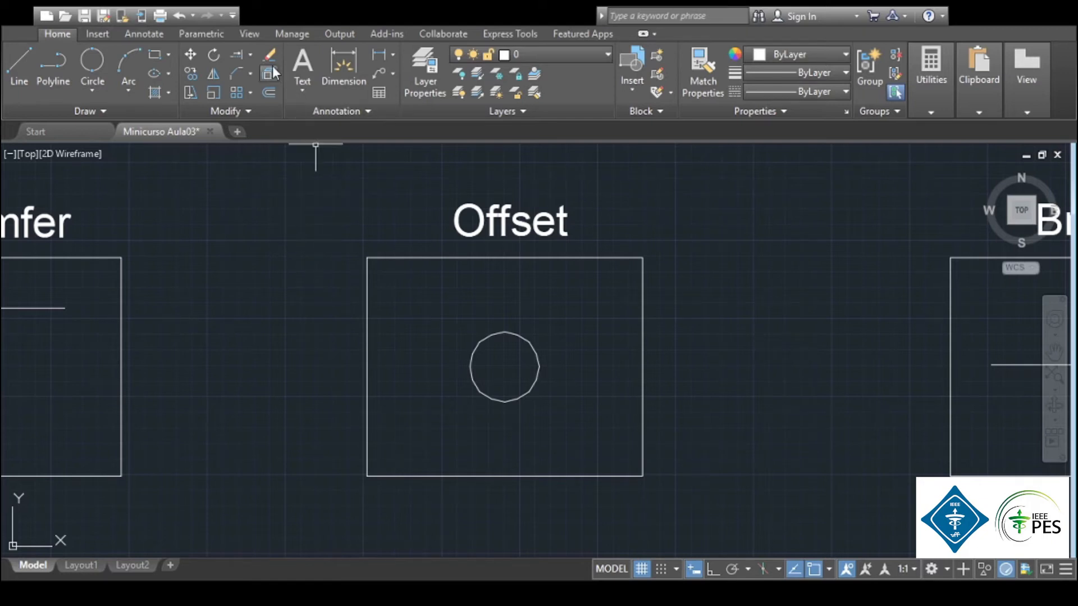
Offset the circle in the Offset box by the default distance to create a concentric circle
left_click(273, 92)
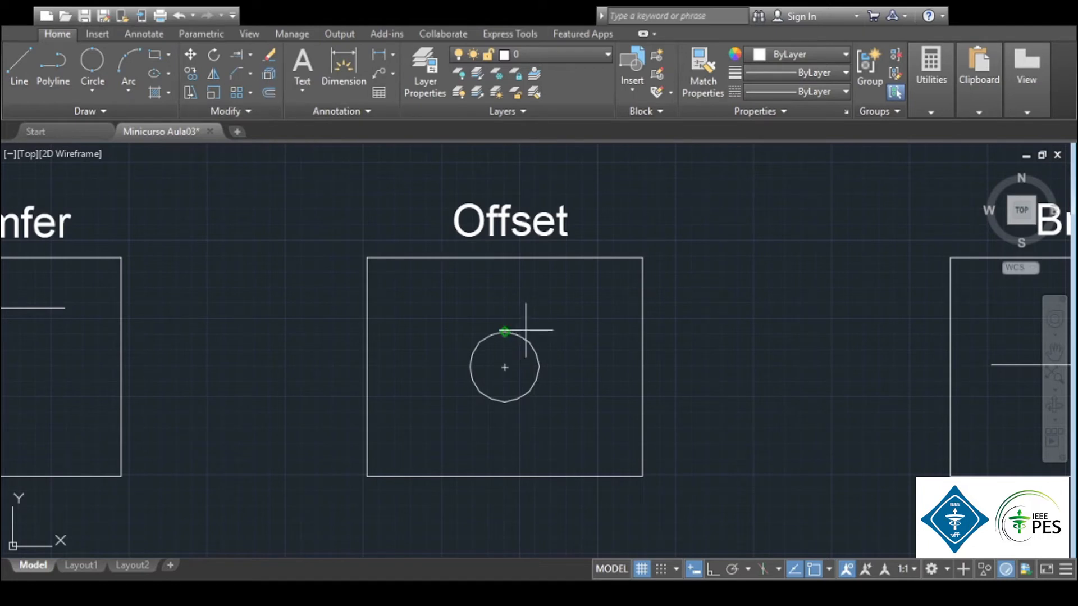
key("Return")
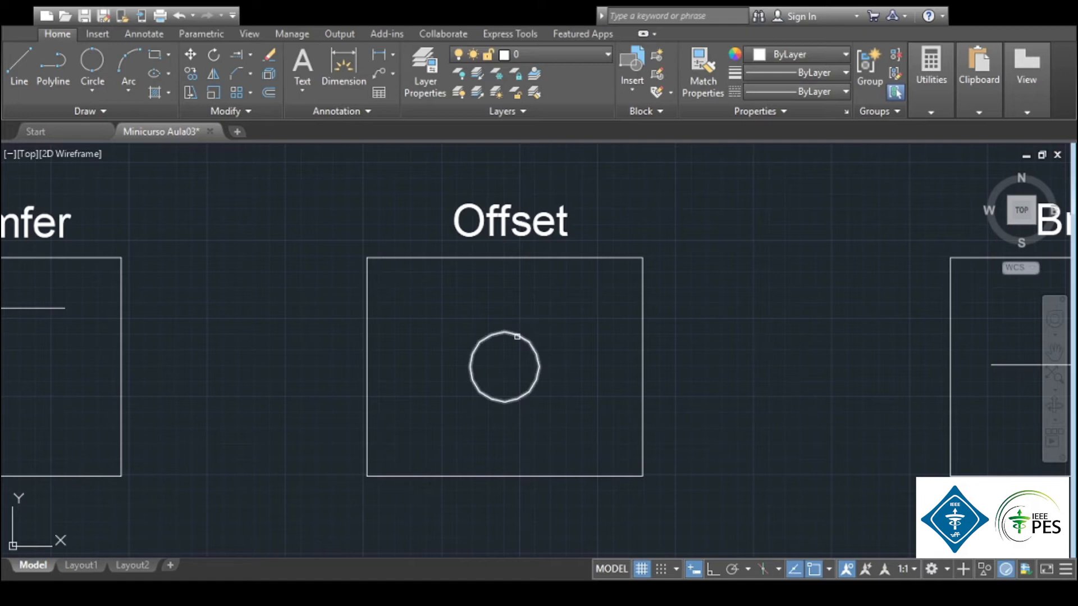
left_click(519, 335)
scroll(525, 334, "up", 2)
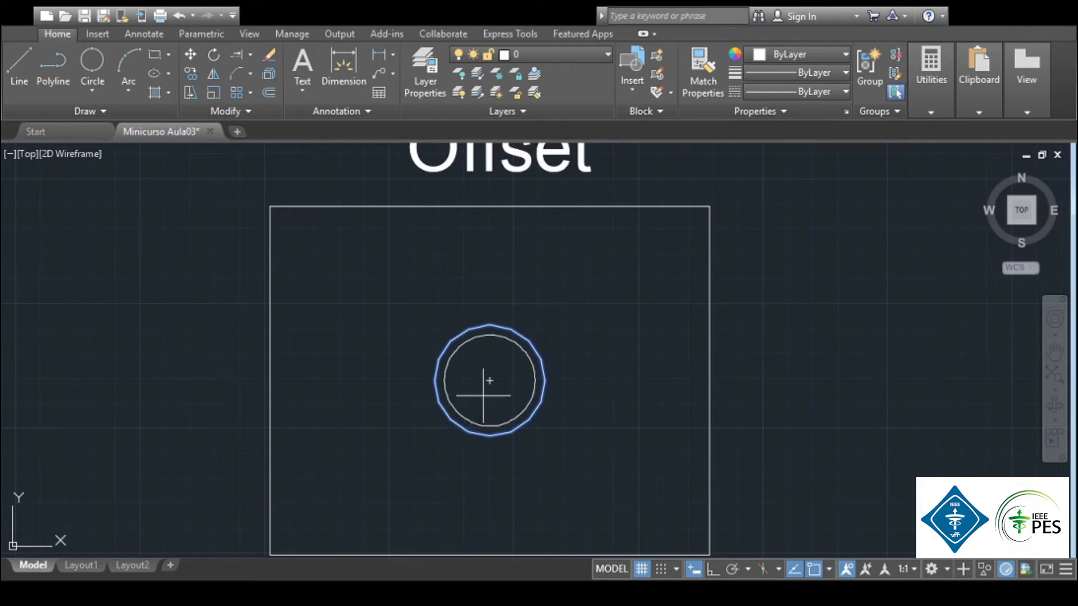
left_click(541, 357)
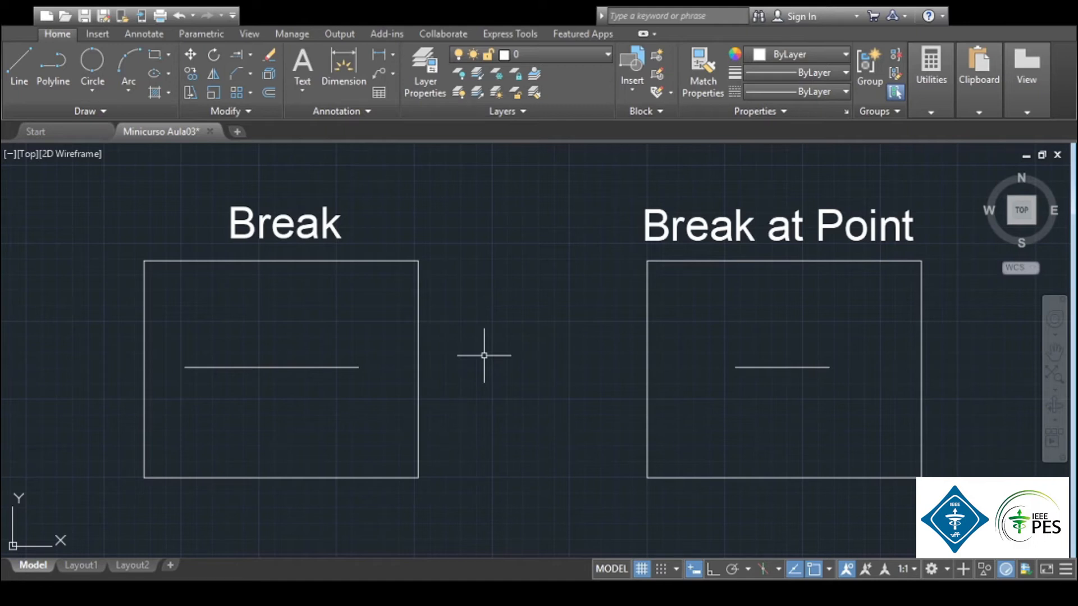
Break the horizontal line in the Break box between two points, removing its middle portion
left_click(237, 111)
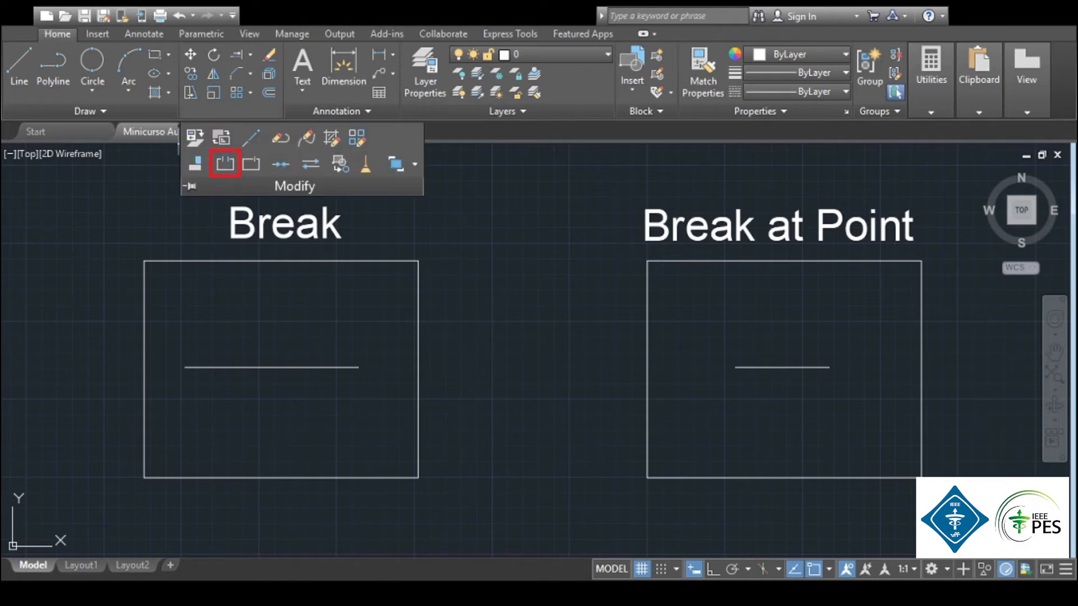
left_click(227, 163)
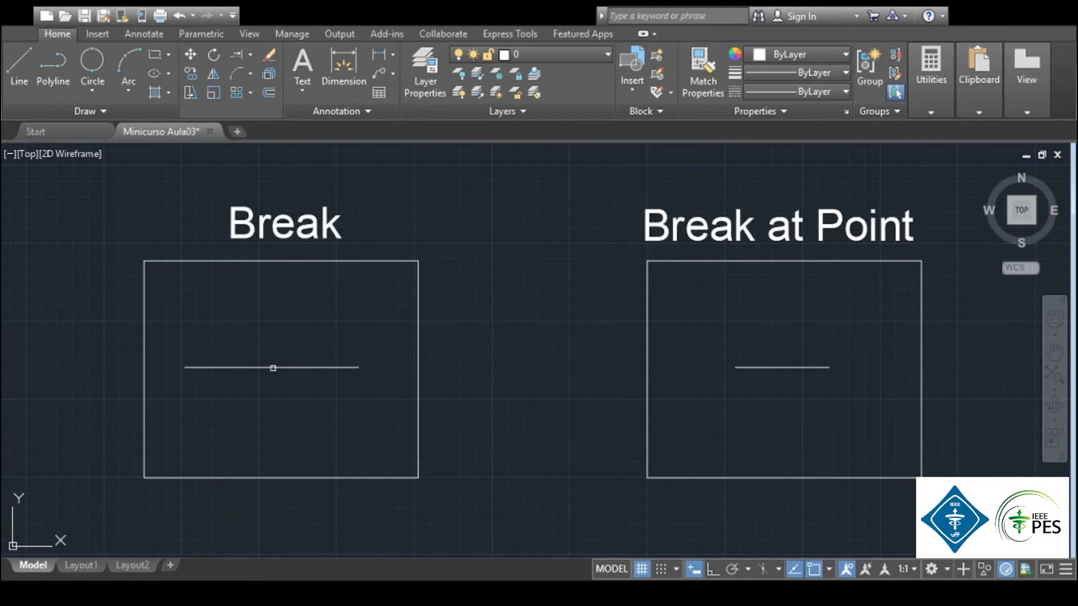
scroll(235, 377, "up", 4)
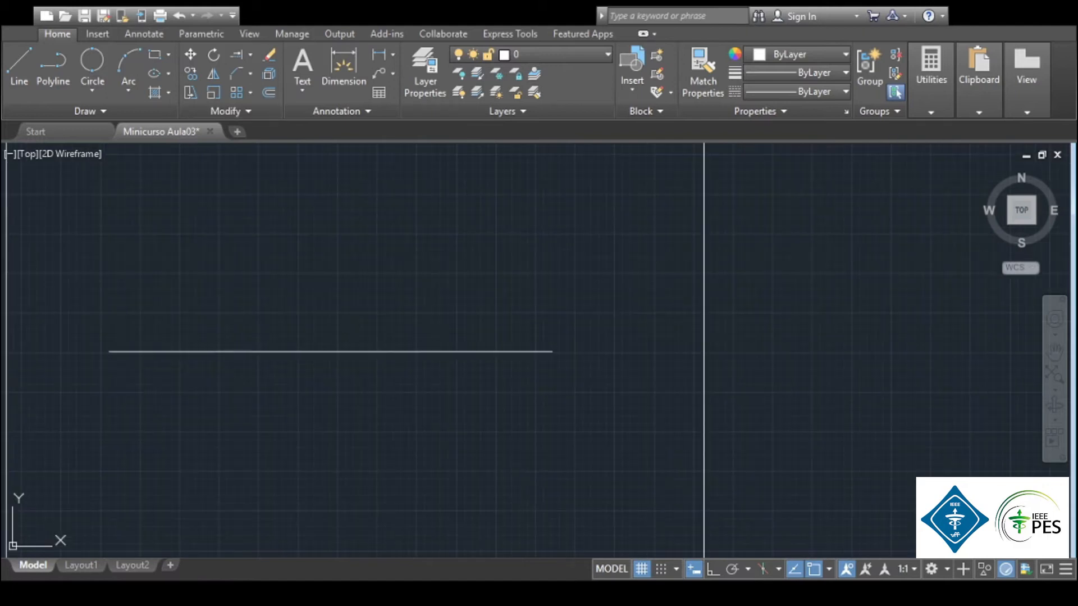
left_click(229, 352)
scroll(234, 352, "down", 2)
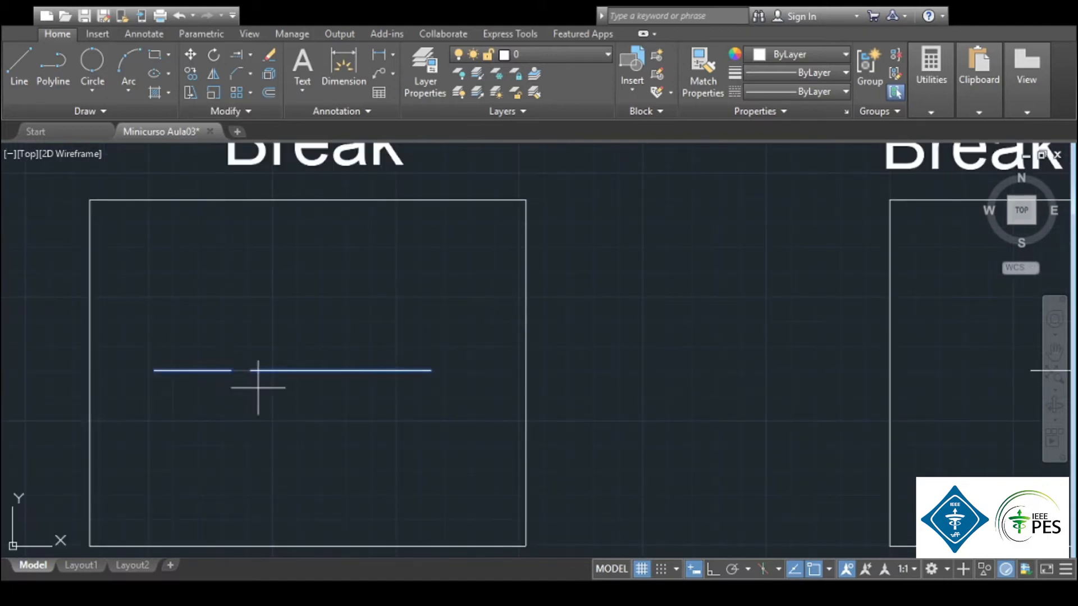
left_click(348, 369)
scroll(382, 316, "down", 2)
middle_click_drag(396, 314, 404, 349)
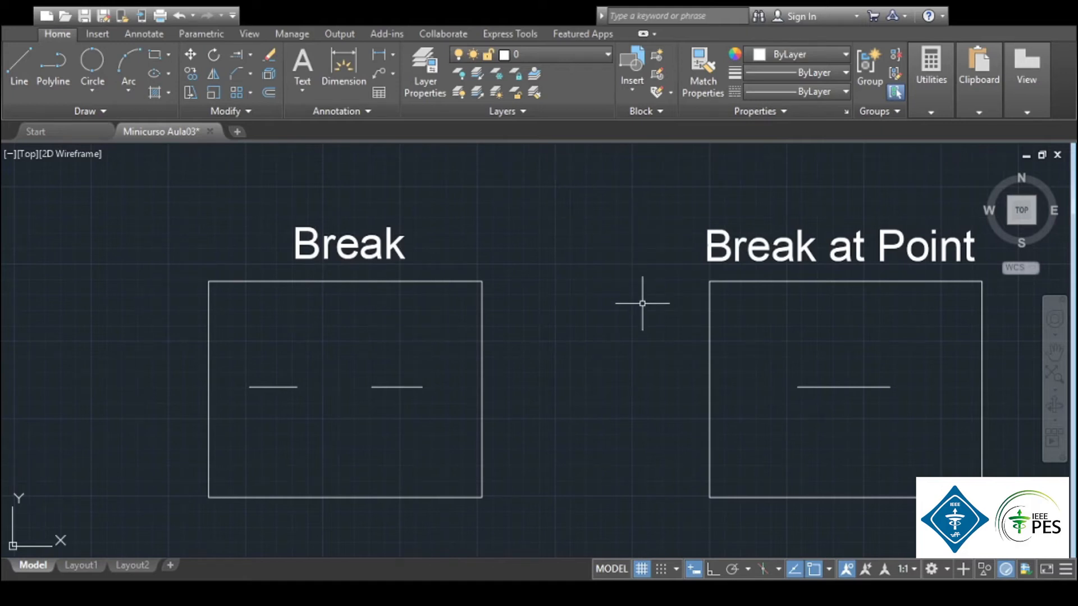
Split the horizontal line in the Break at Point box at a single point near its right end
middle_click_drag(638, 296, 527, 297)
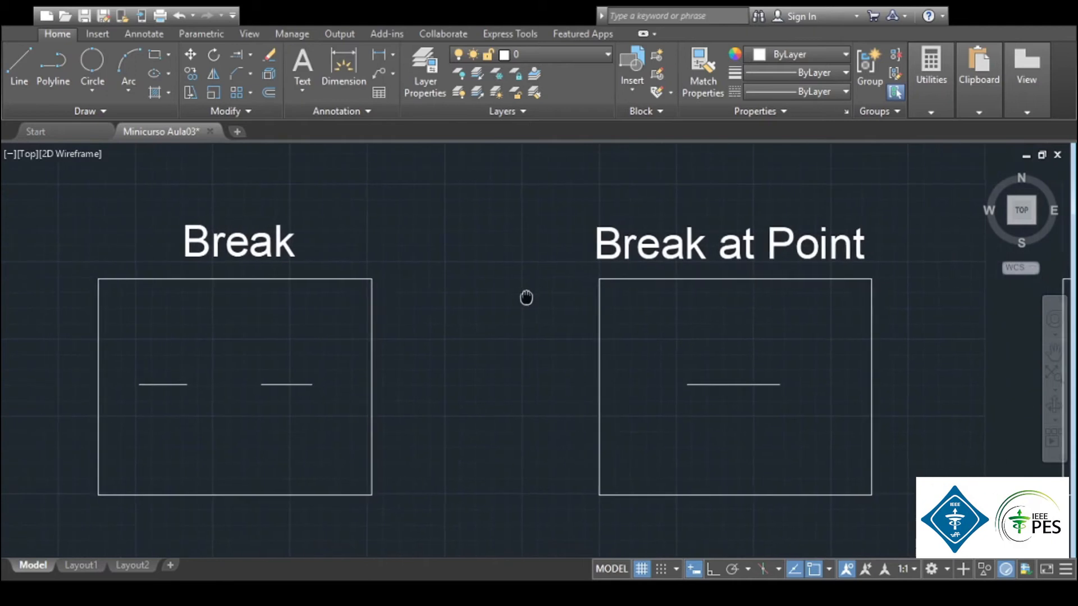
left_click(239, 106)
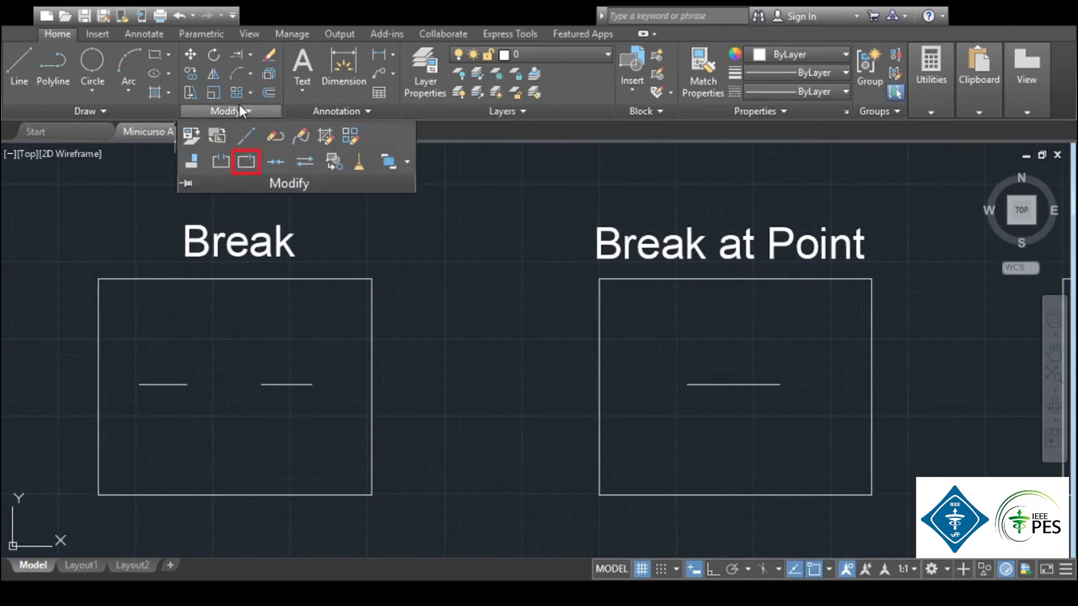
left_click(238, 159)
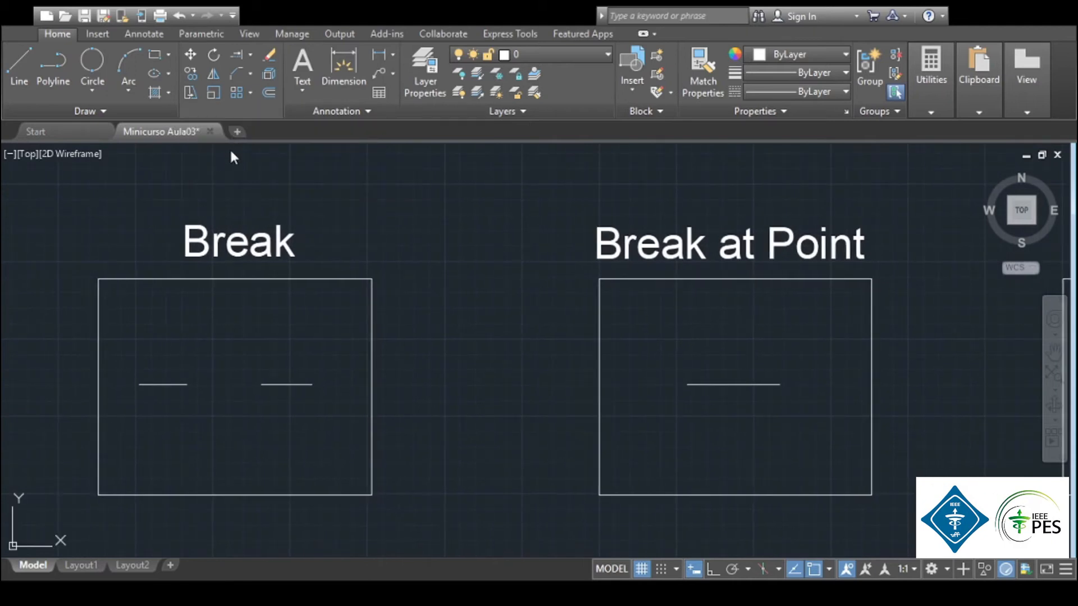
left_click(719, 385)
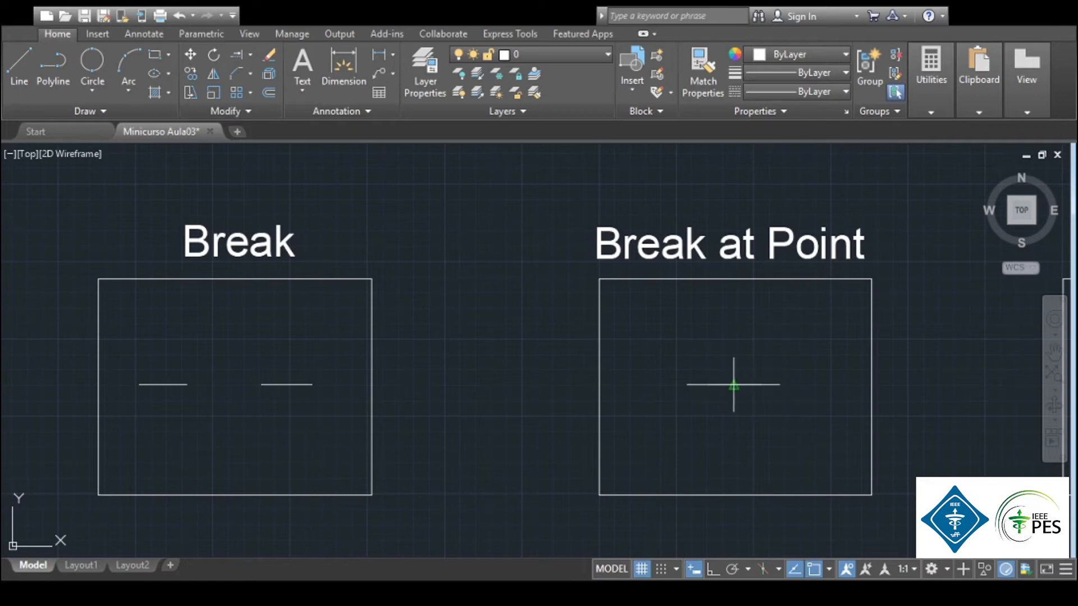
scroll(761, 384, "up", 5)
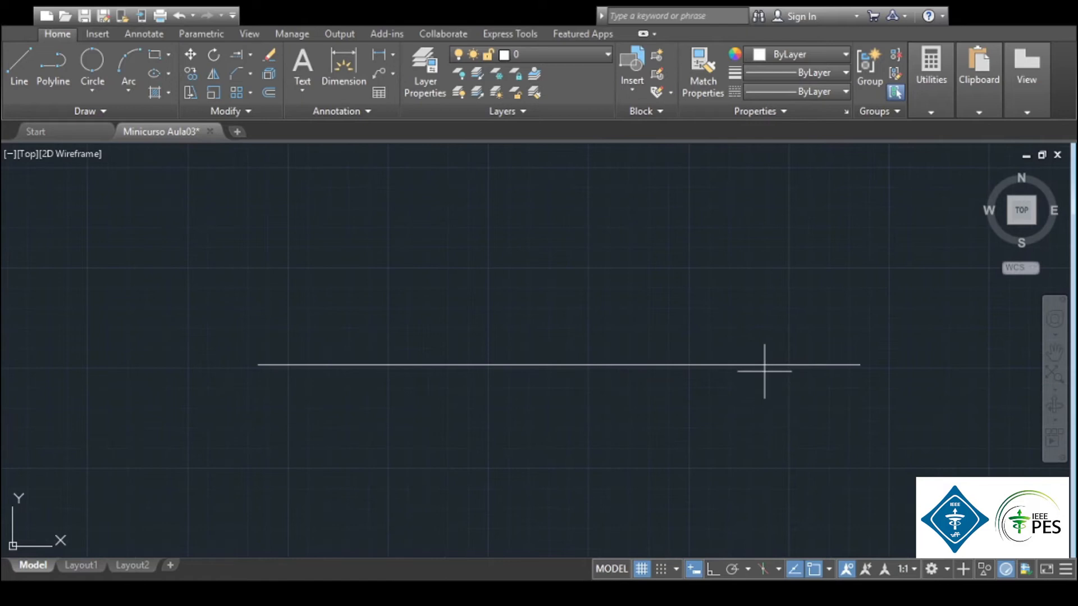
scroll(935, 457, "down", 2)
mouse_move(935, 457)
middle_mouse_down()
mouse_move(795, 377)
mouse_move(775, 347)
middle_mouse_up()
scroll(797, 361, "down", 2)
Select both pieces of the split line to check them, and move the short right piece straight down by its midpoint grip
left_click(601, 312)
left_click(703, 312)
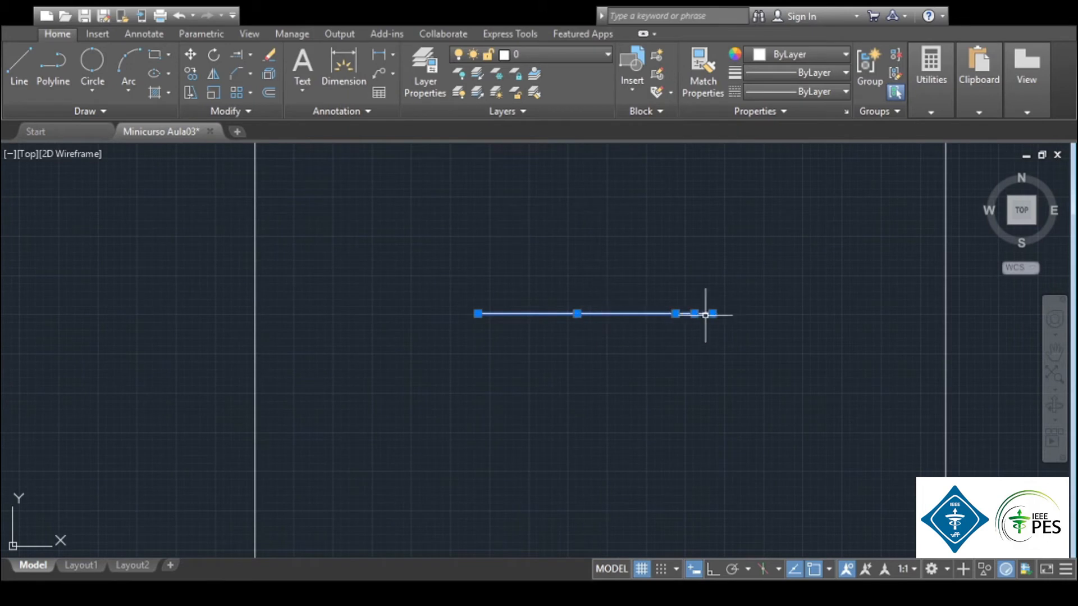
key("Escape")
left_click(694, 313)
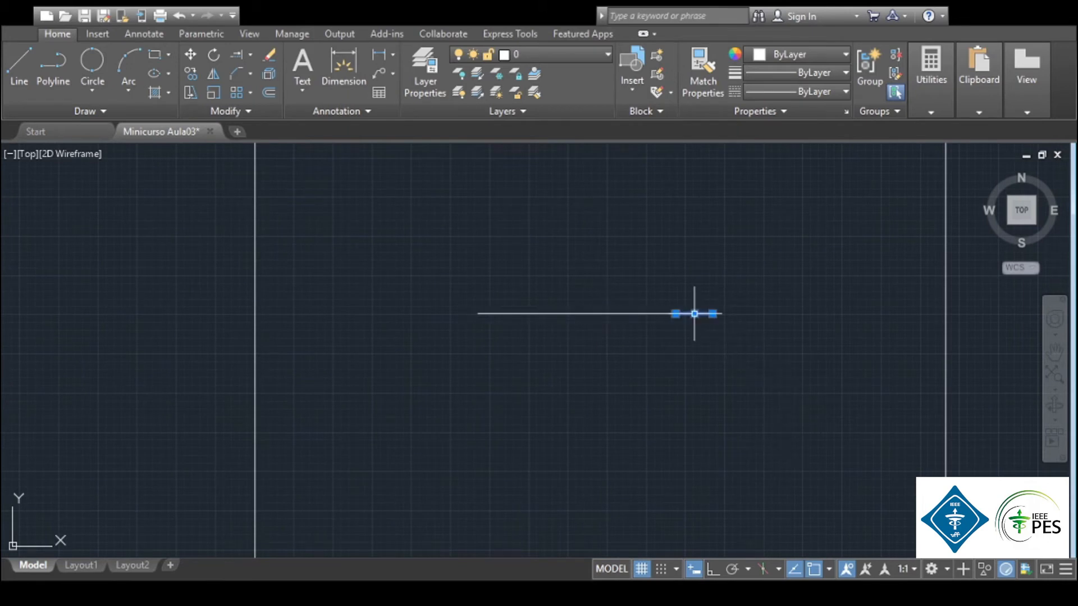
left_click(695, 313)
left_click(695, 360)
key("Escape")
scroll(835, 346, "down", 5)
middle_click_drag(838, 324, 833, 325)
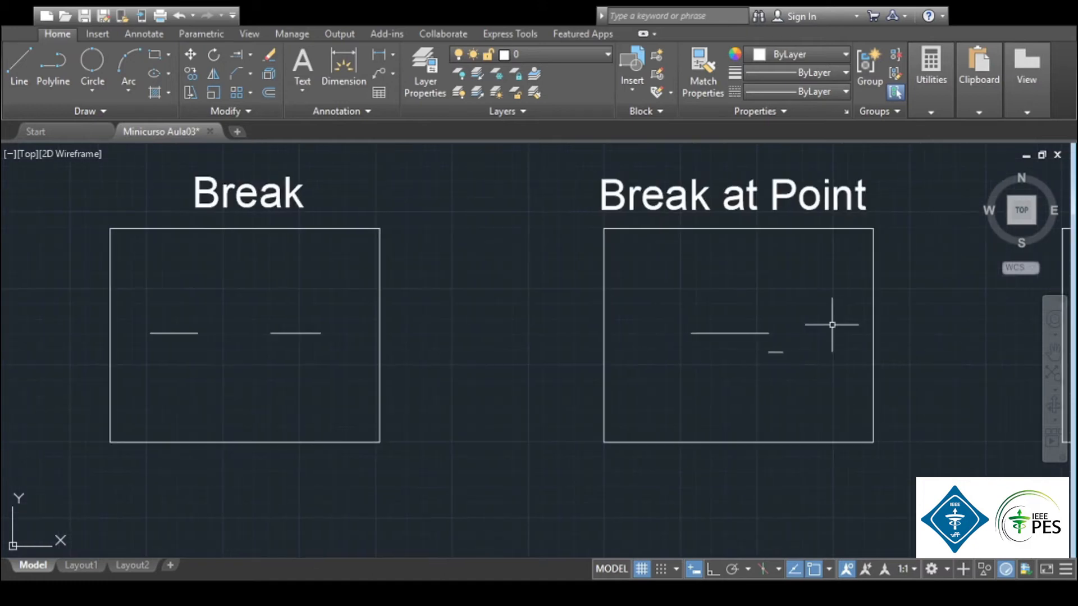
Join the two collinear segments in the Join box into a single line and select it to check the result
middle_click_drag(570, 286, 592, 312)
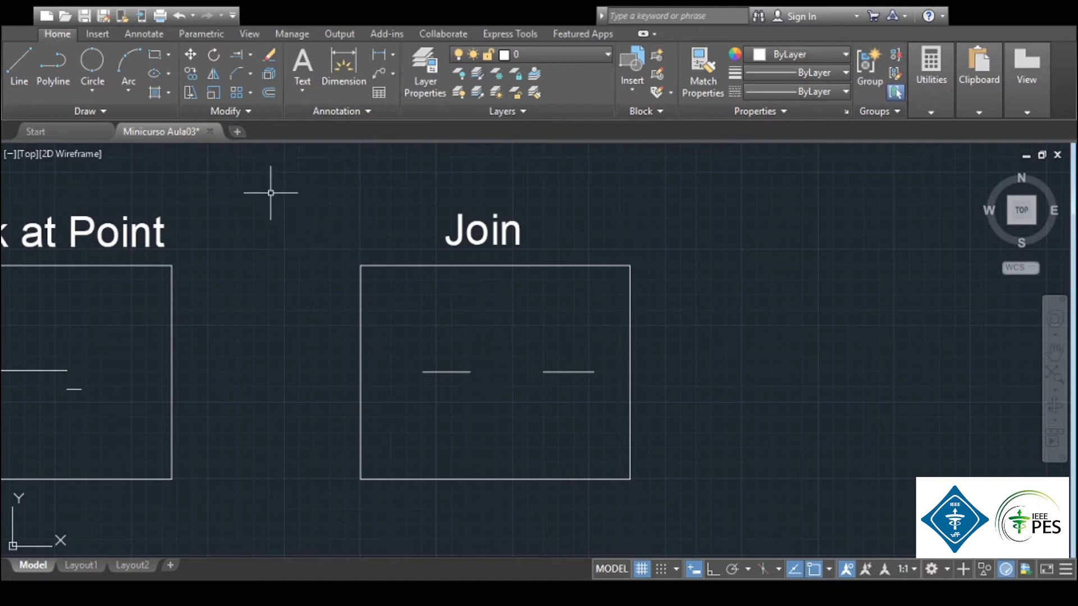
left_click(264, 115)
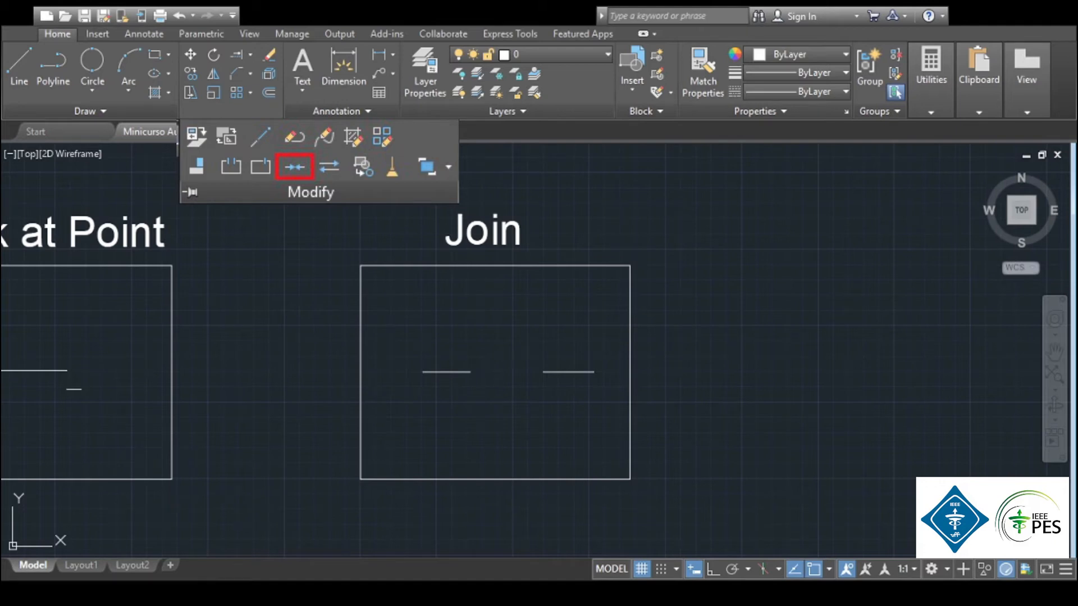
scroll(578, 410, "up", 2)
left_click(566, 352)
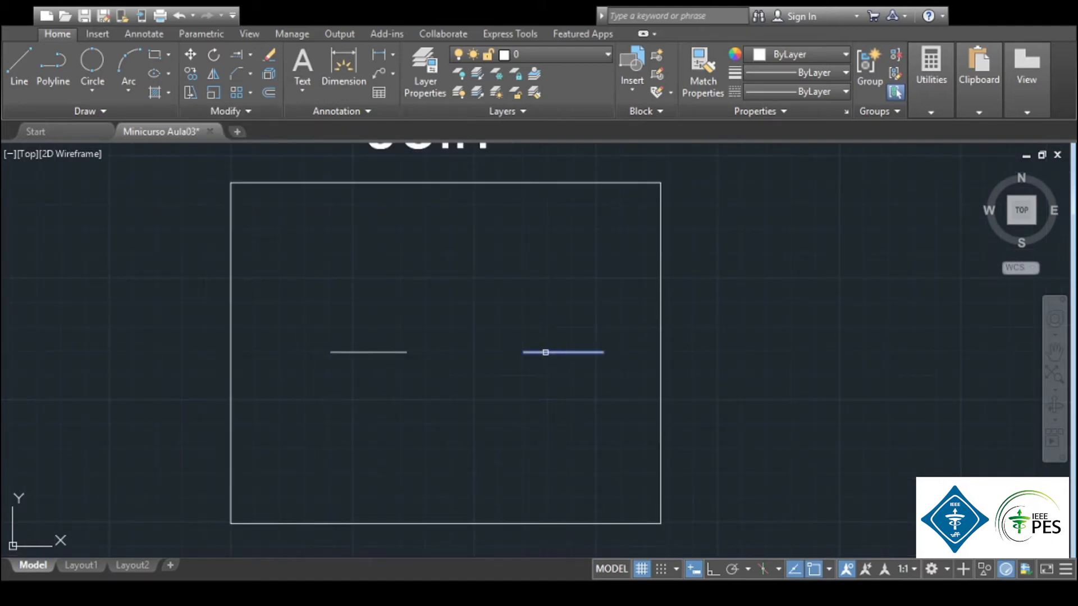
left_click(390, 353)
key("Return")
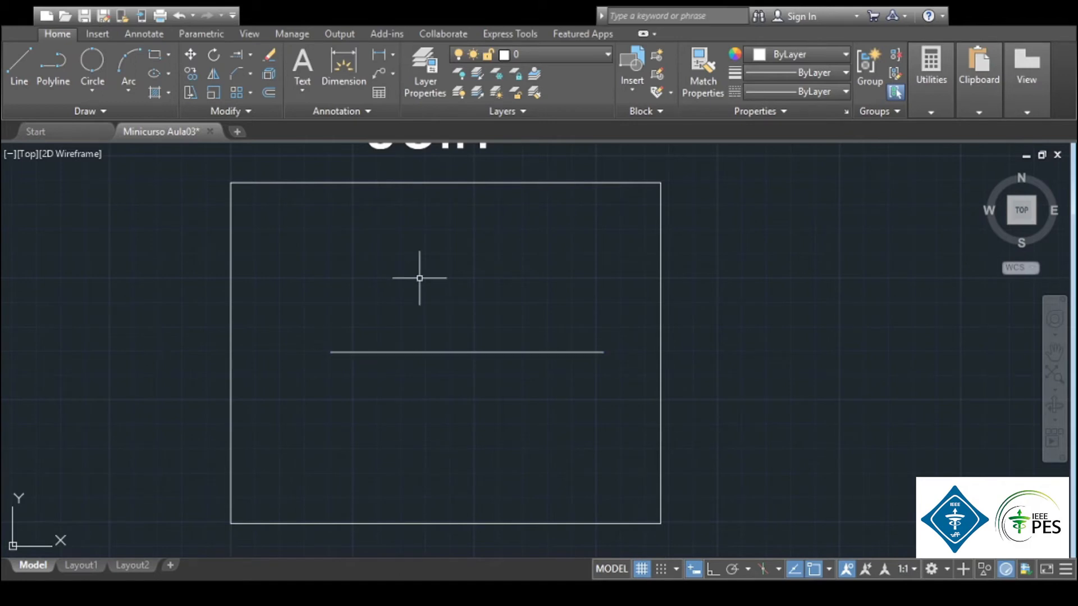
left_click(458, 353)
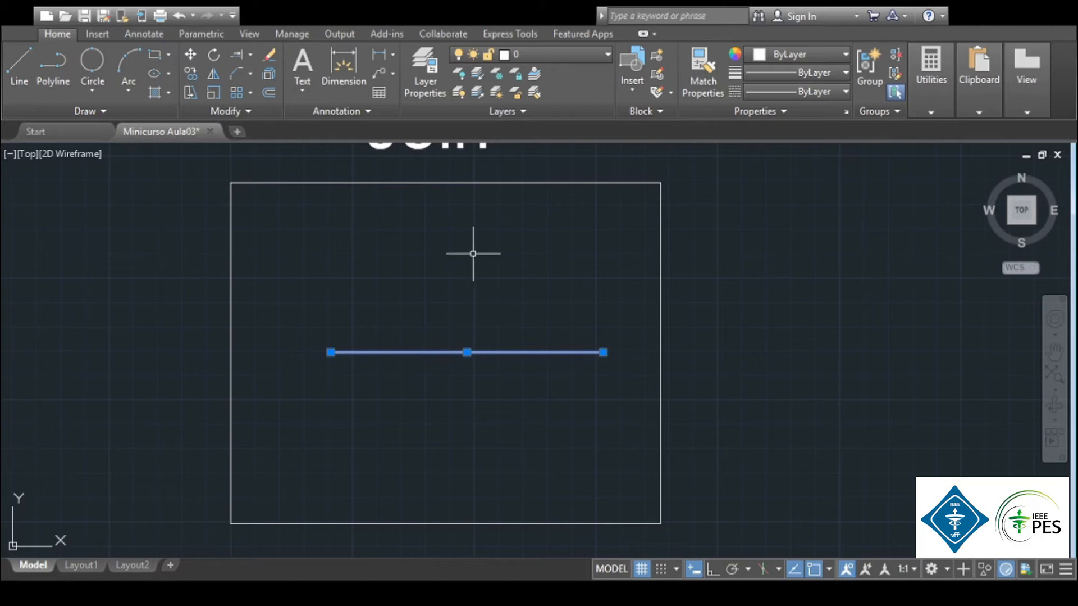
mouse_move(543, 349)
left_mouse_down()
mouse_move(543, 397)
mouse_move(538, 355)
left_mouse_up()
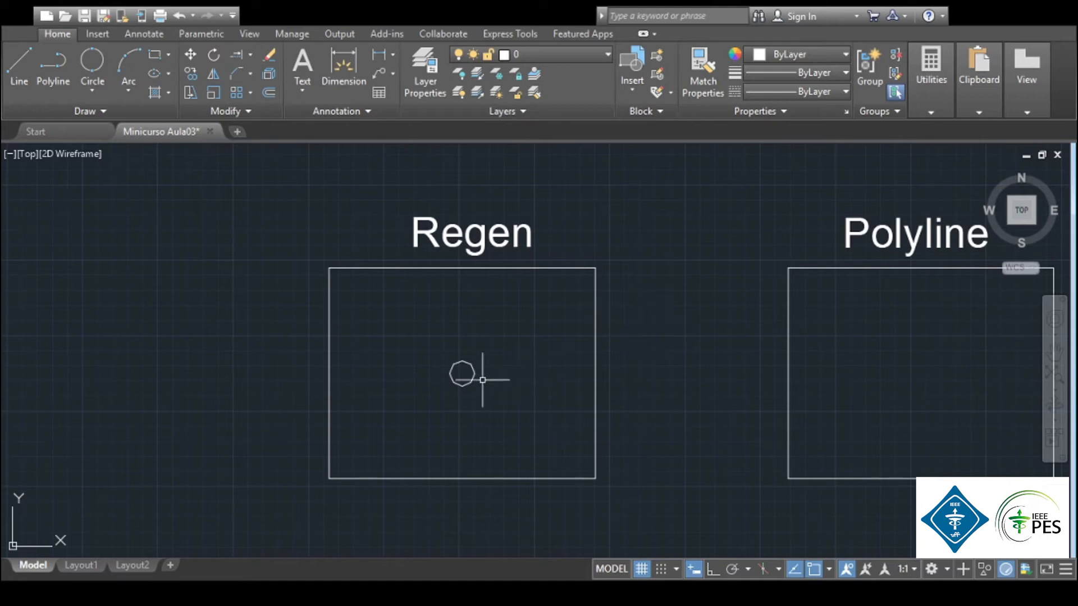
Regenerate the drawing display with REGEN and inspect the circle in the Regen box up close
scroll(478, 387, "up", 5)
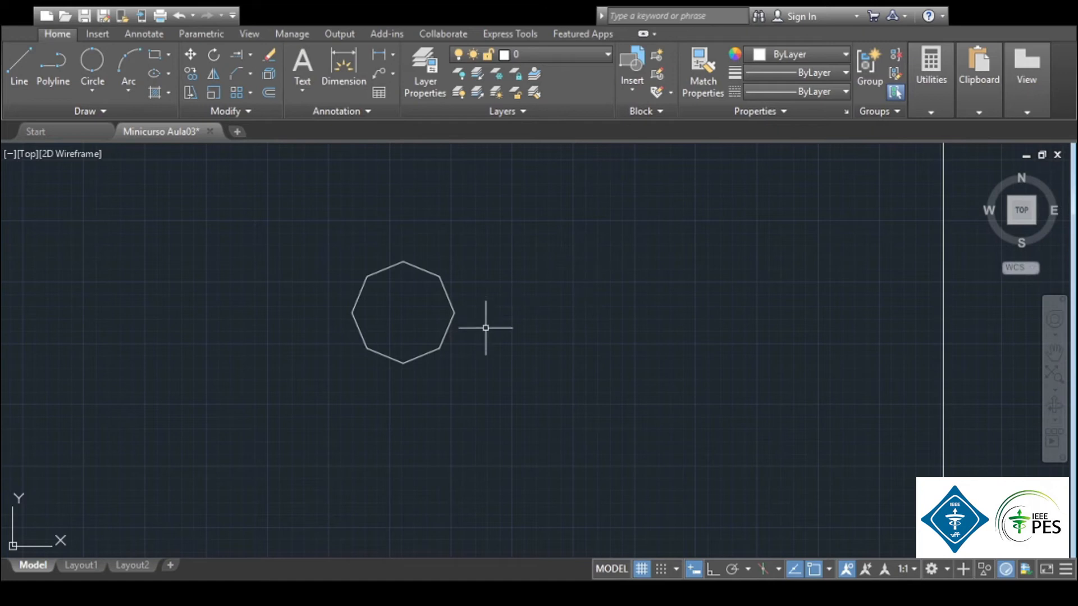
scroll(488, 363, "down", 5)
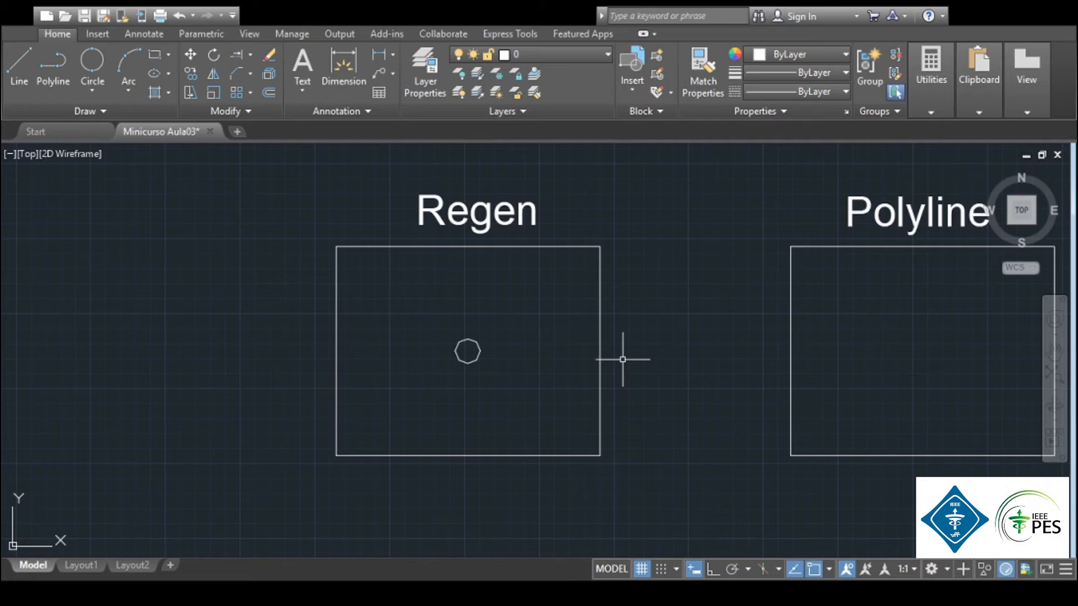
type("REGEN")
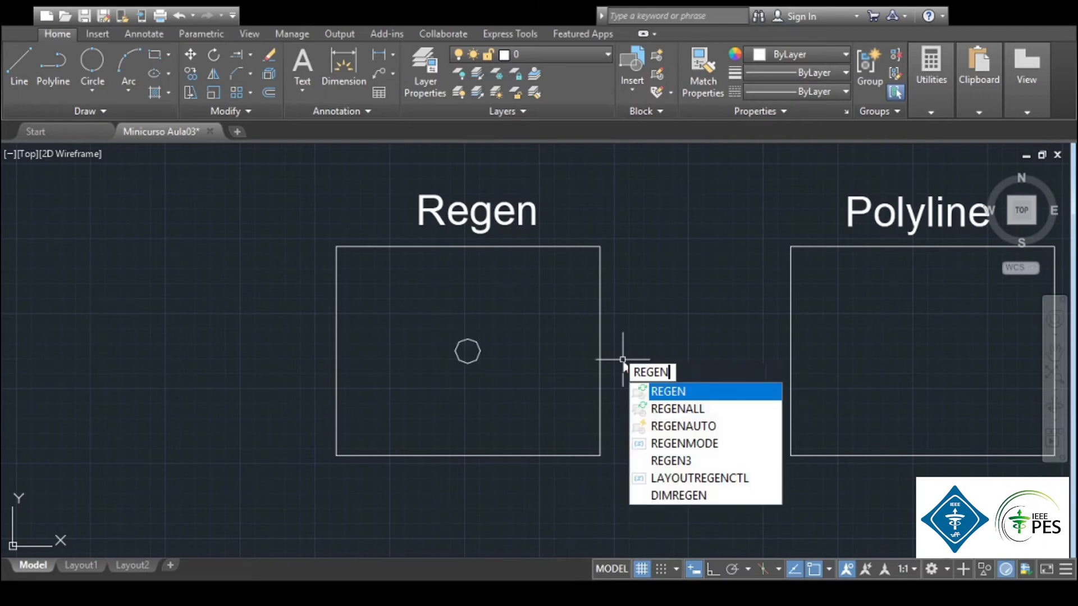
key("Return")
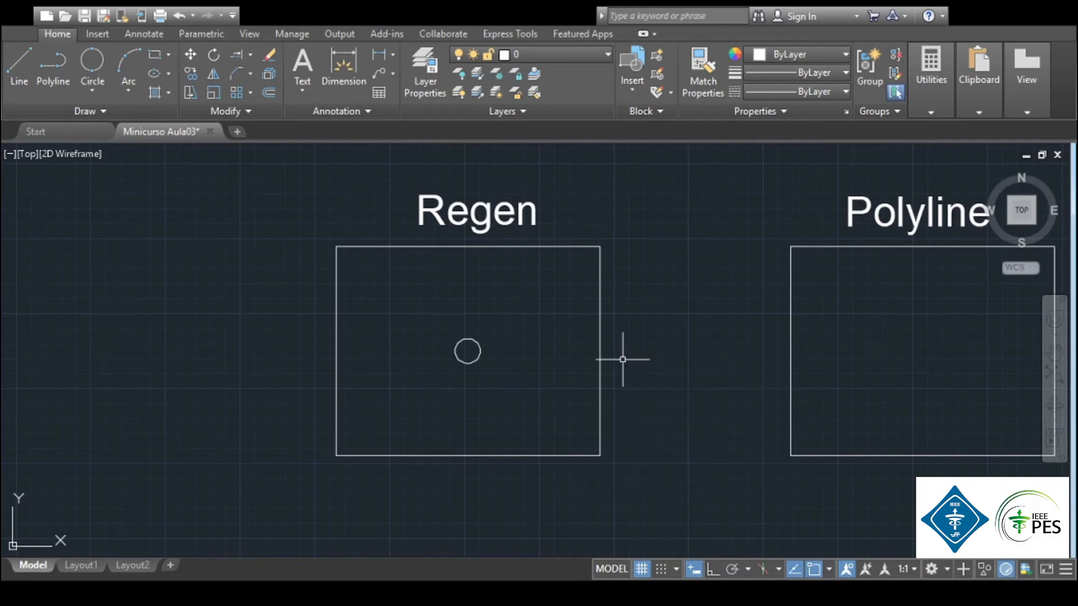
scroll(472, 327, "up", 5)
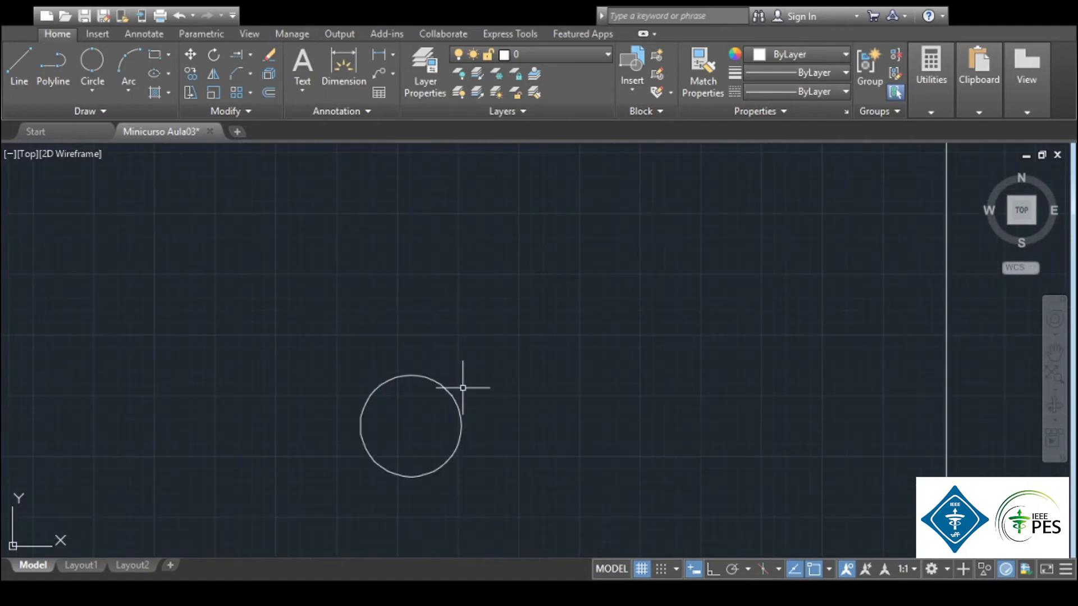
scroll(463, 387, "down", 5)
Zoom to a window around the Regen, Polyline, Scale and Rotate boxes, and zoom to the drawing's extents
scroll(655, 373, "down", 8)
mouse_move(655, 373)
middle_mouse_down()
mouse_move(552, 336)
mouse_move(507, 381)
middle_mouse_up()
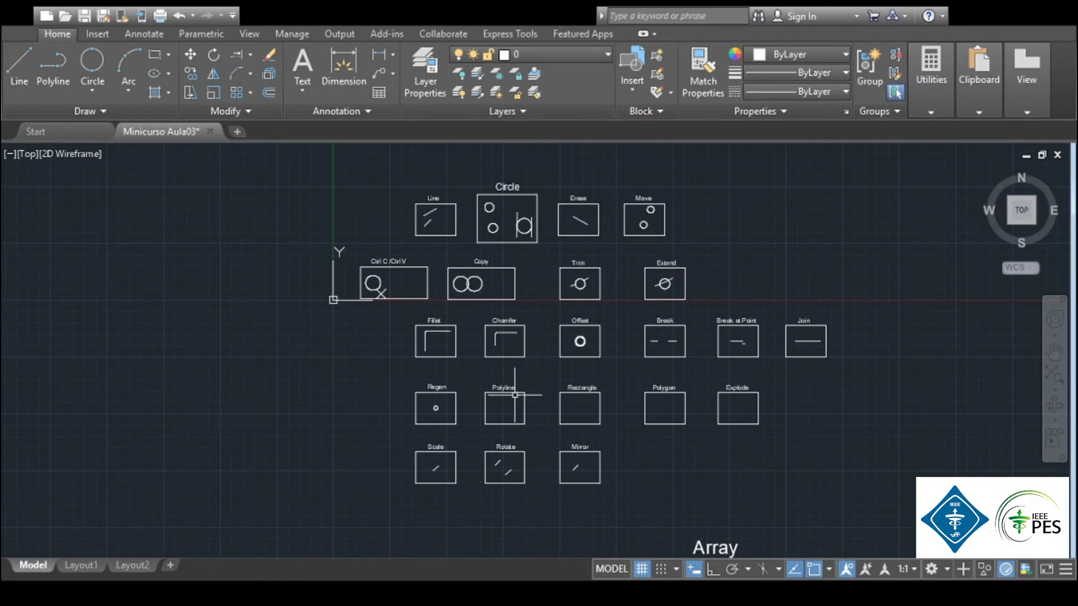
scroll(481, 379, "up", 2)
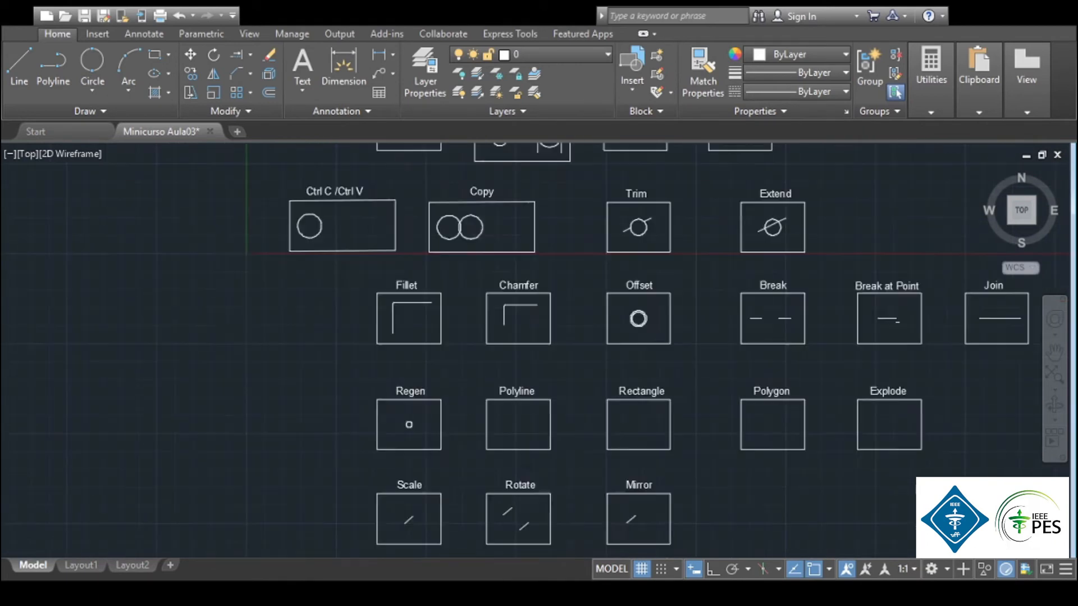
scroll(477, 382, "down", 2)
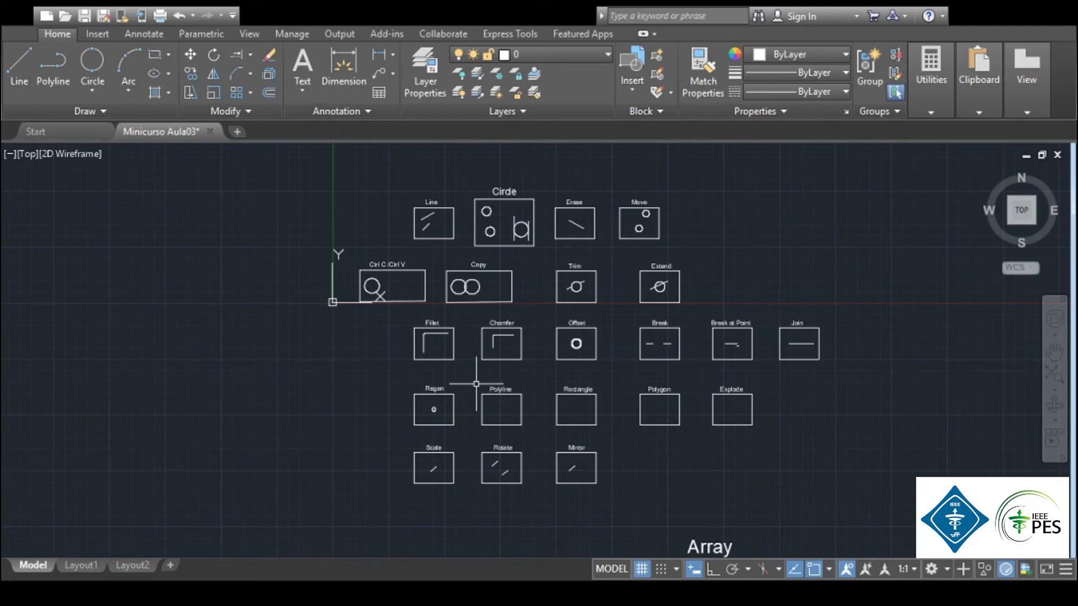
type("z")
key("Return")
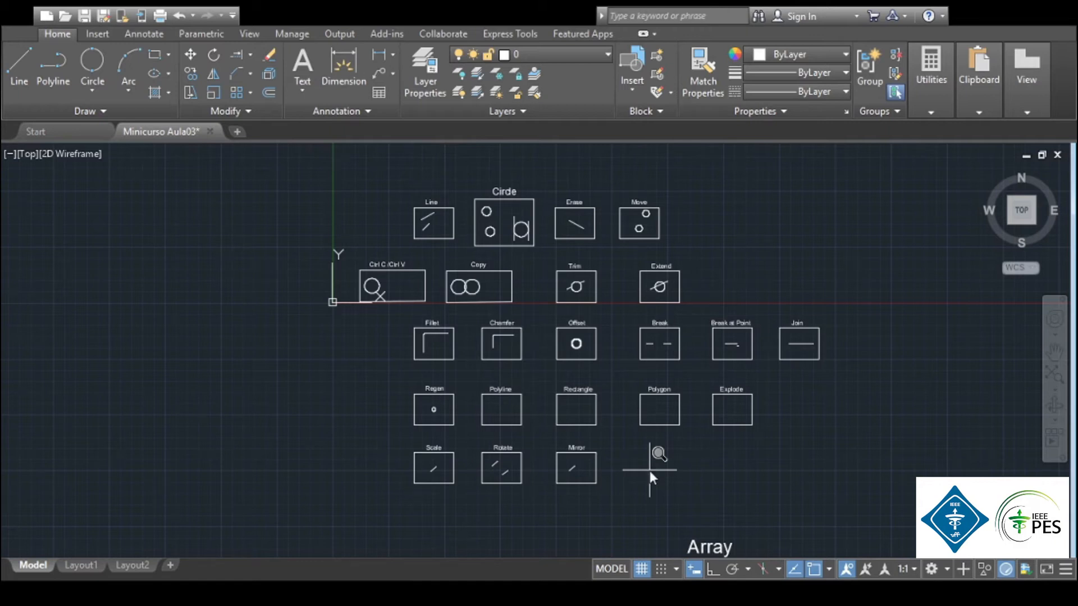
left_click(392, 378)
left_click(539, 491)
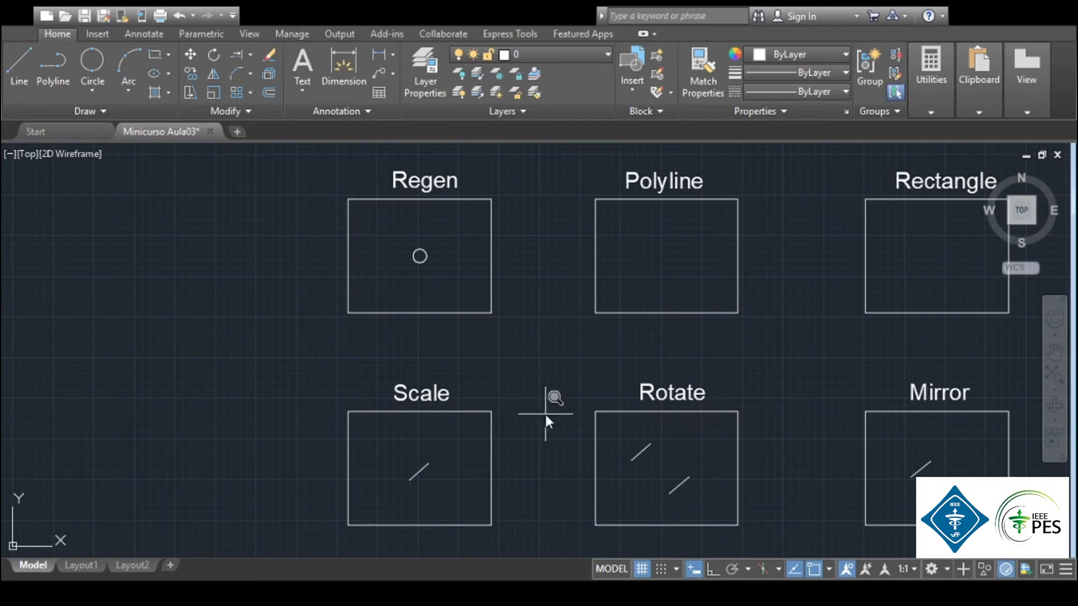
type("e")
key("Return")
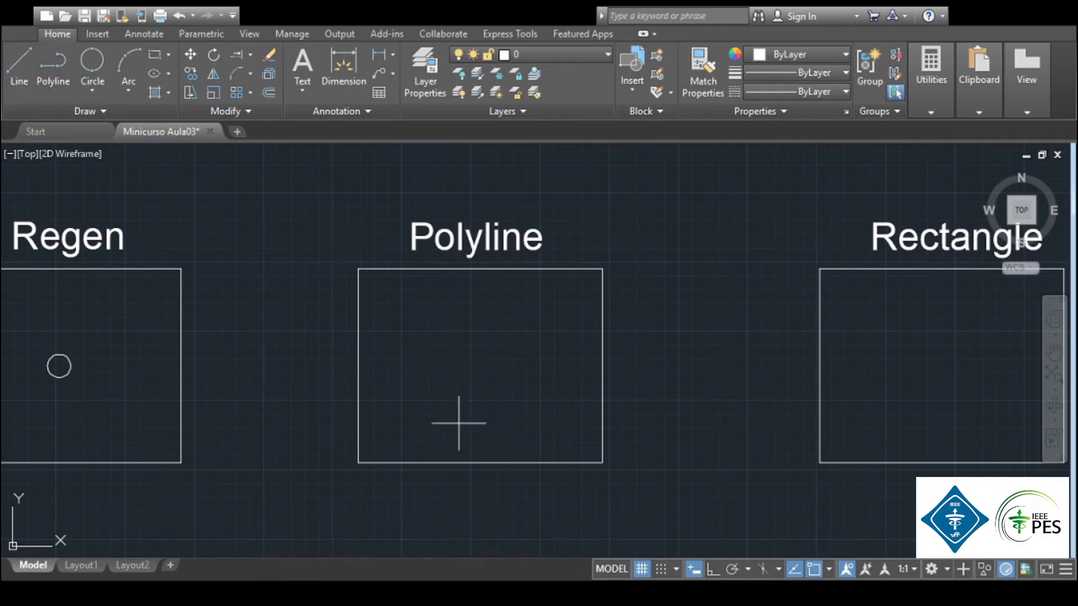
Draw an open four-segment polyline inside the Polyline box and select it to check that it is one object
left_click(432, 396)
left_click(417, 339)
left_click(473, 329)
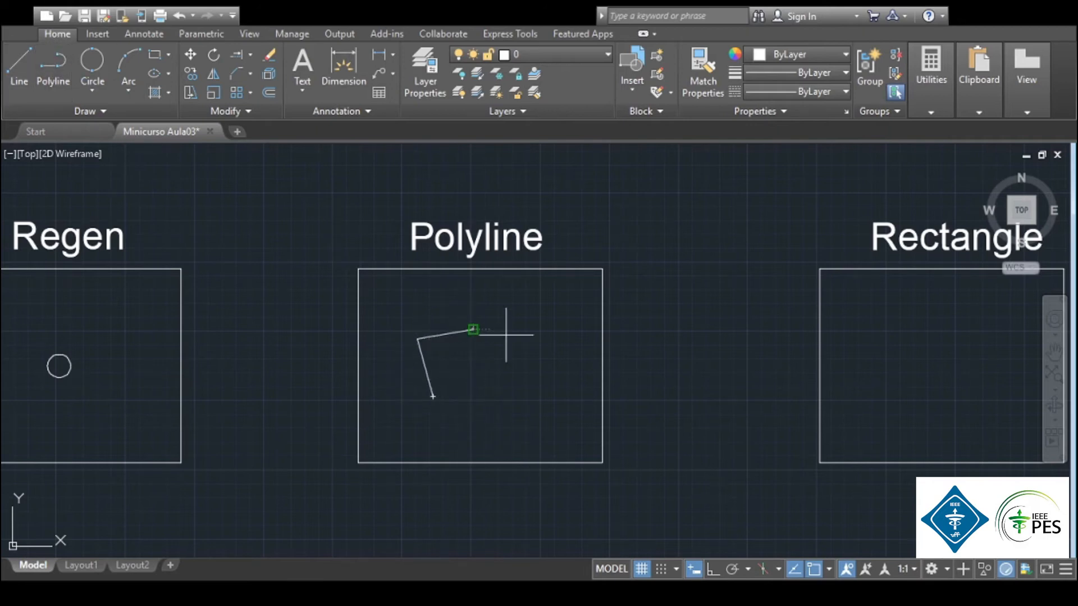
left_click(537, 356)
left_click(498, 414)
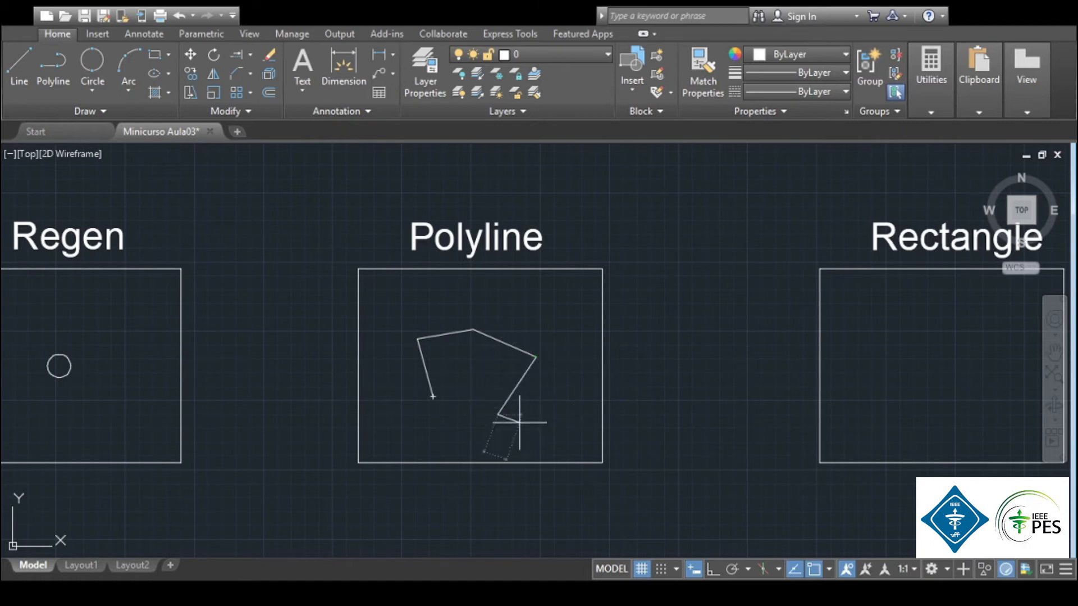
key("Return")
left_click(525, 384)
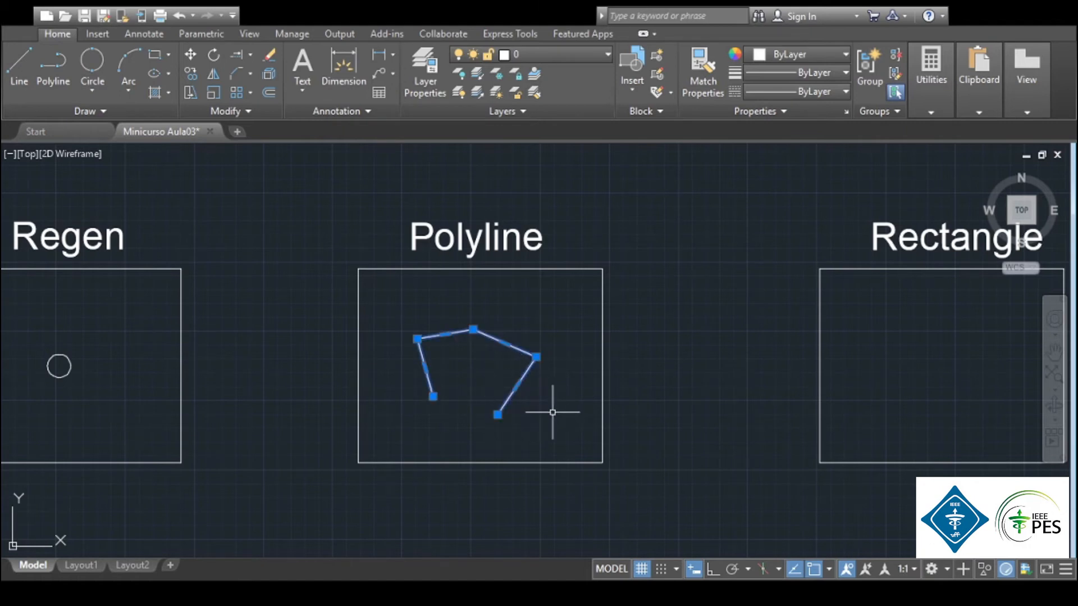
key("Escape")
Draw a small rectangle by two opposite corners in the upper left of the Rectangle box
middle_click_drag(554, 418, 121, 427)
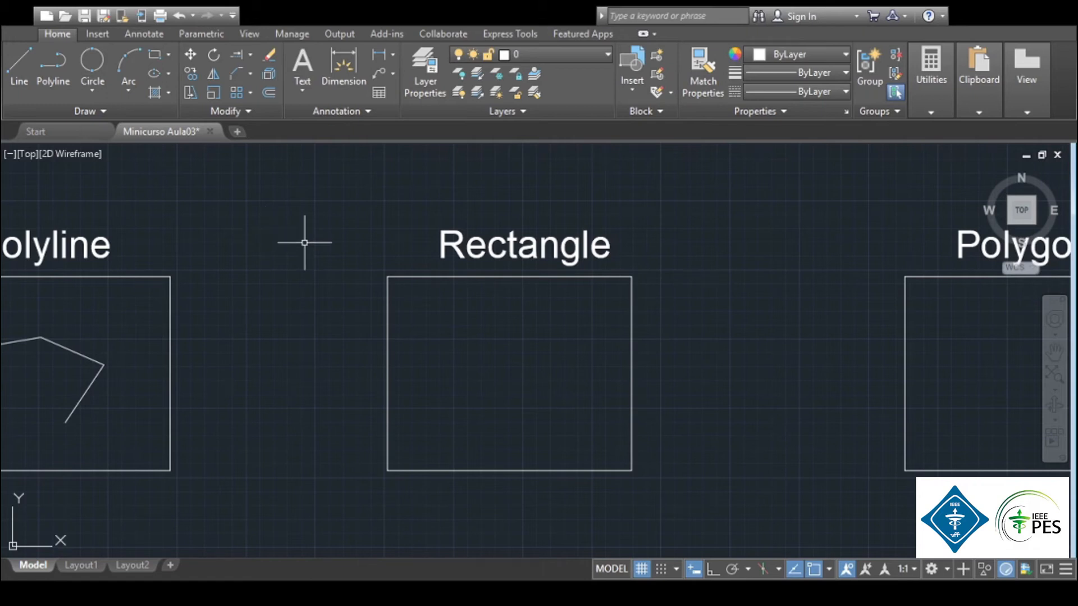
left_click(155, 55)
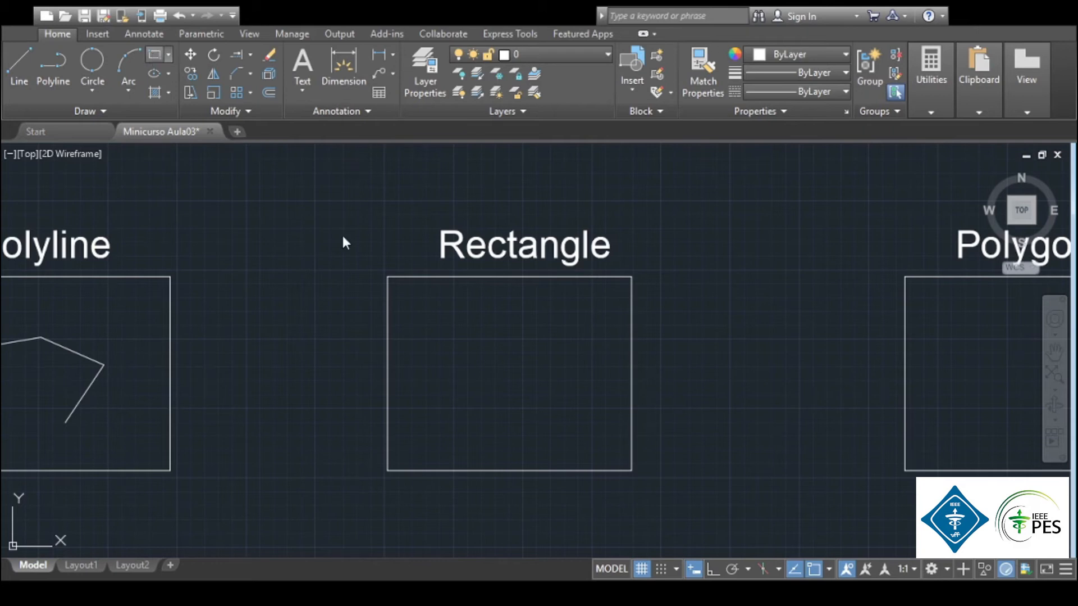
left_click(417, 333)
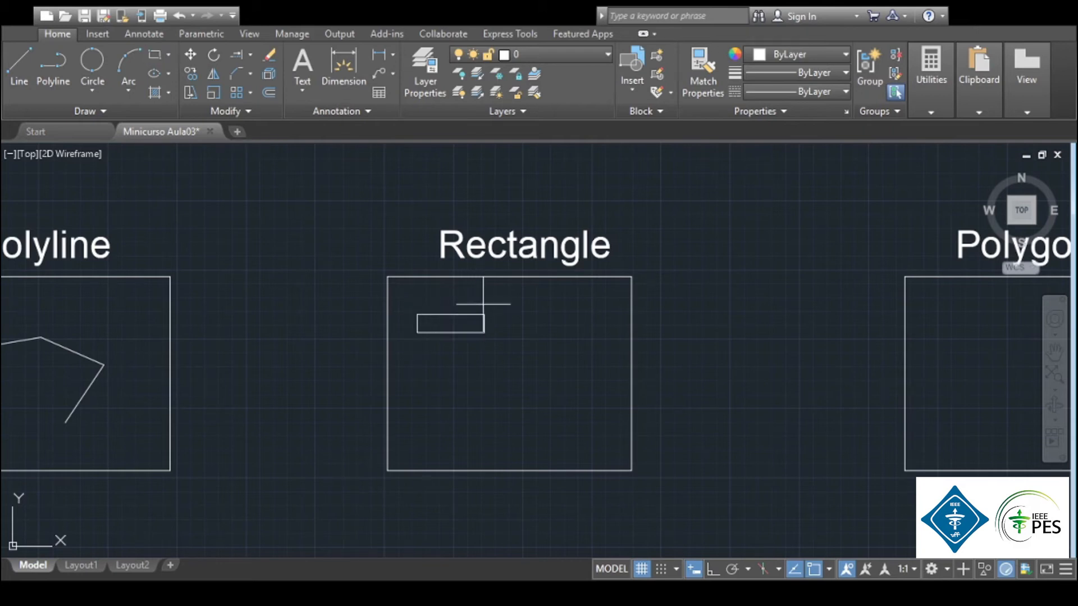
left_click(466, 296)
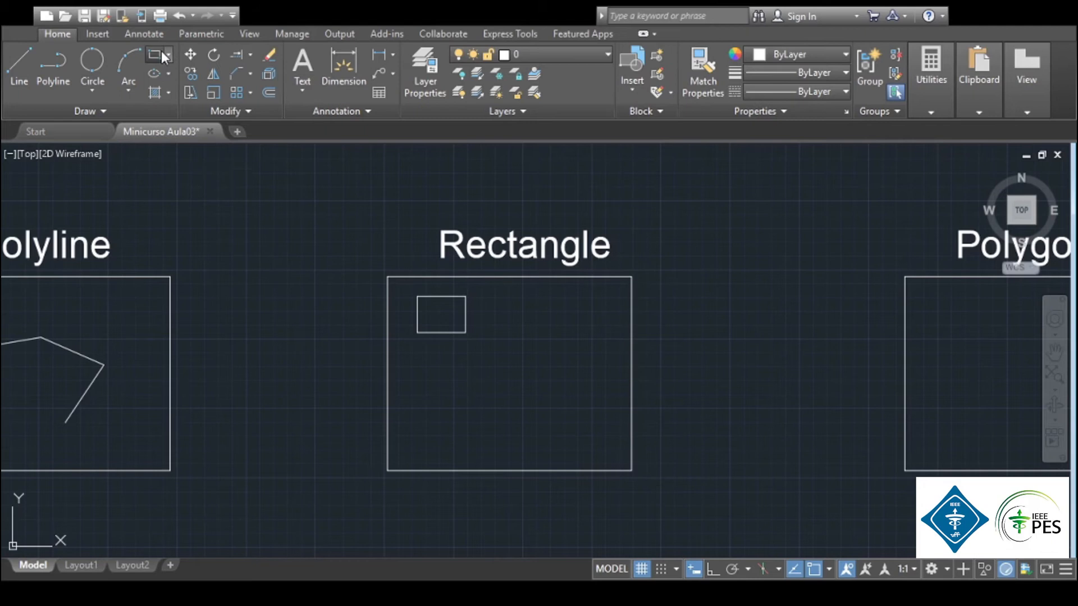
Draw a second rectangle below the first one inside the Rectangle box
left_click(443, 437)
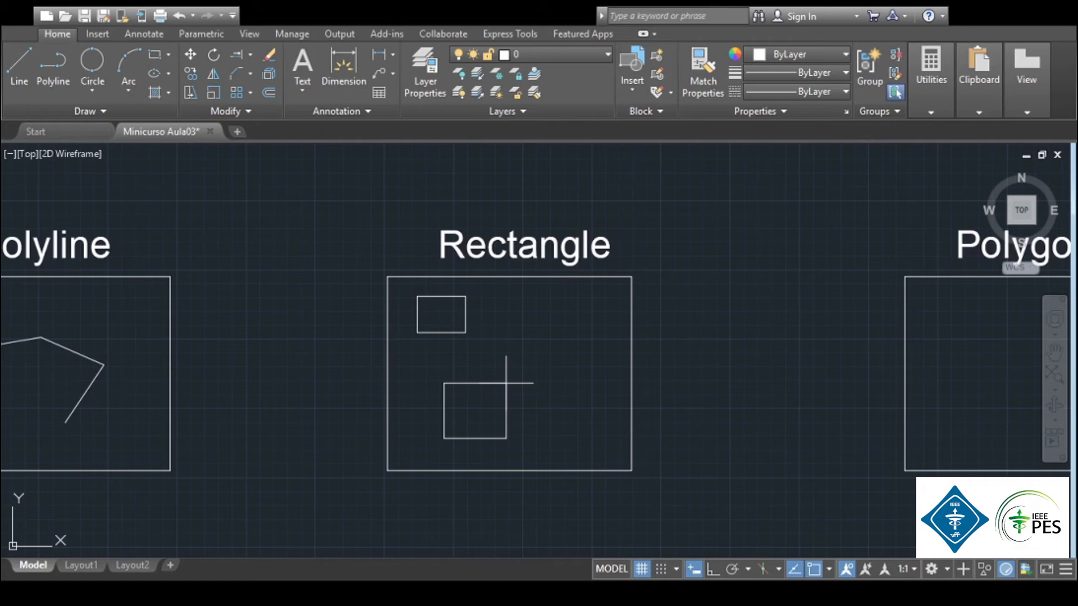
key("Escape")
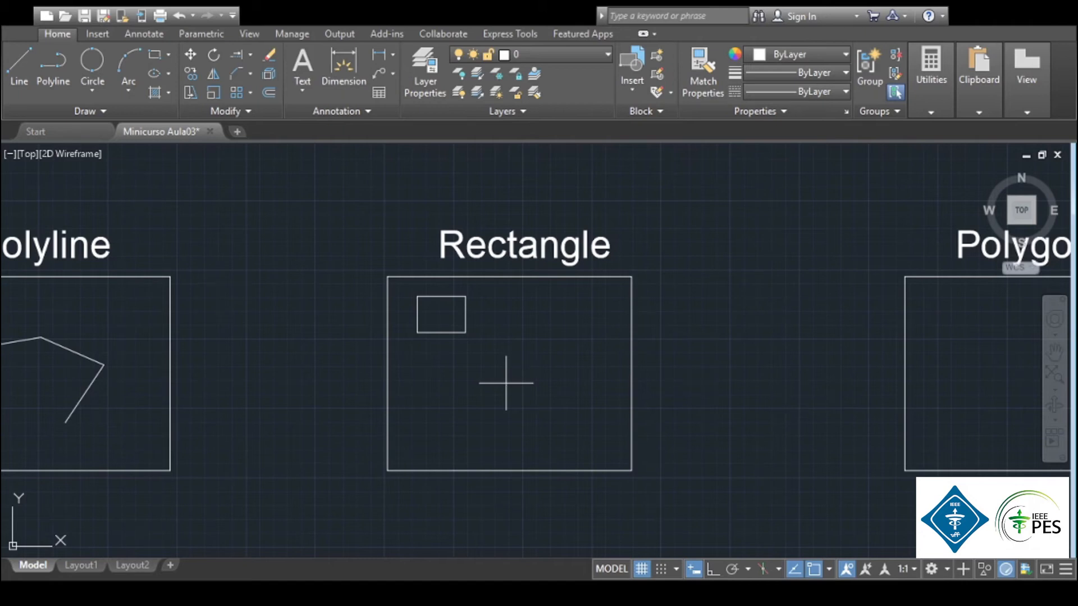
key("Return")
left_click(522, 362)
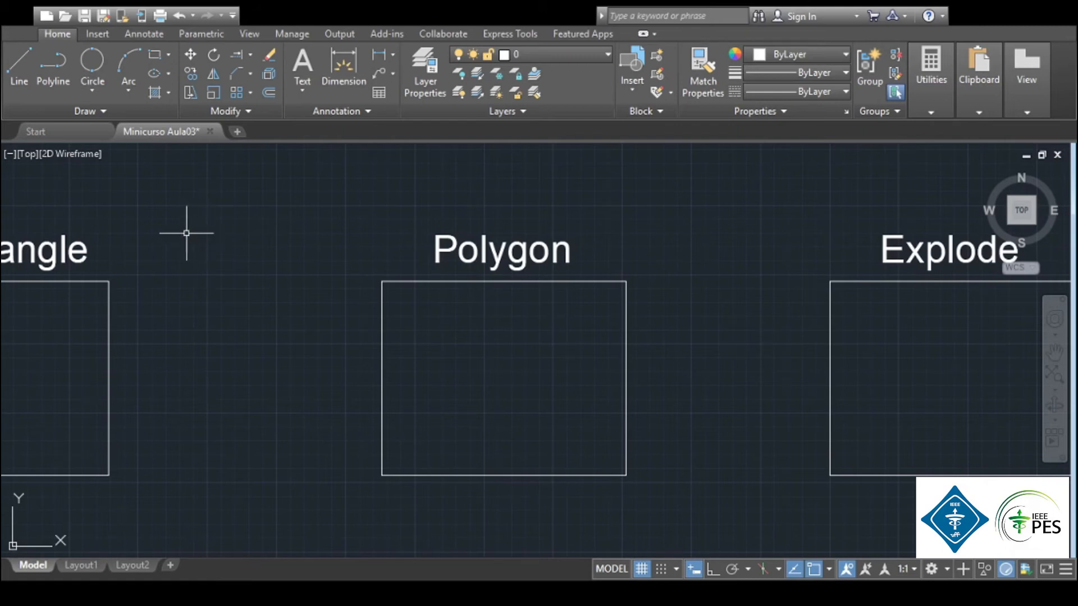
Draw a five-sided polygon centred in the Polygon box with one vertex pointing straight up, and select it to check it
left_click(168, 54)
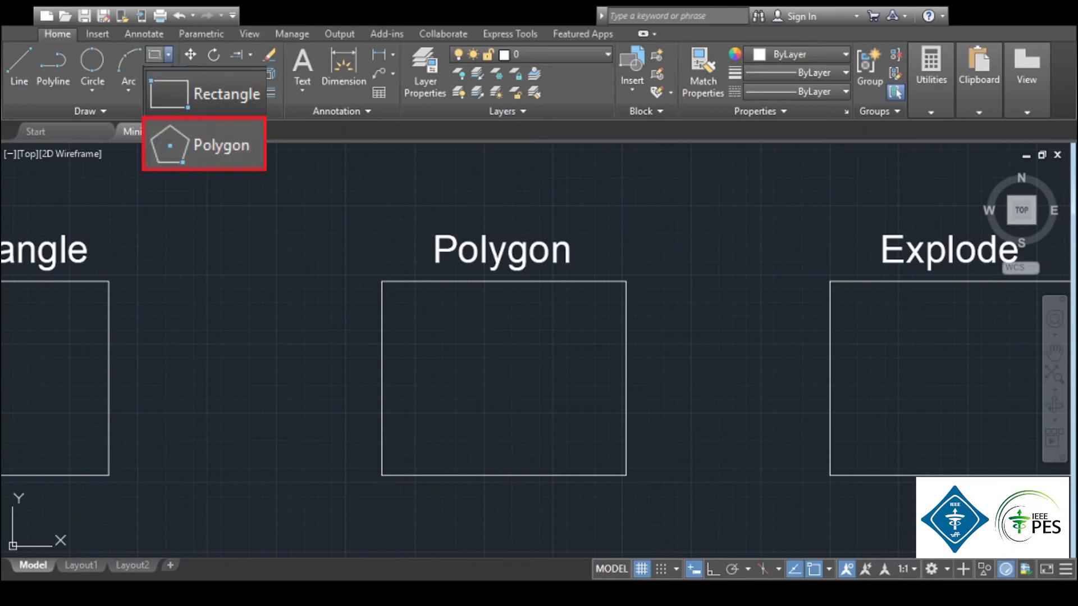
left_click(187, 138)
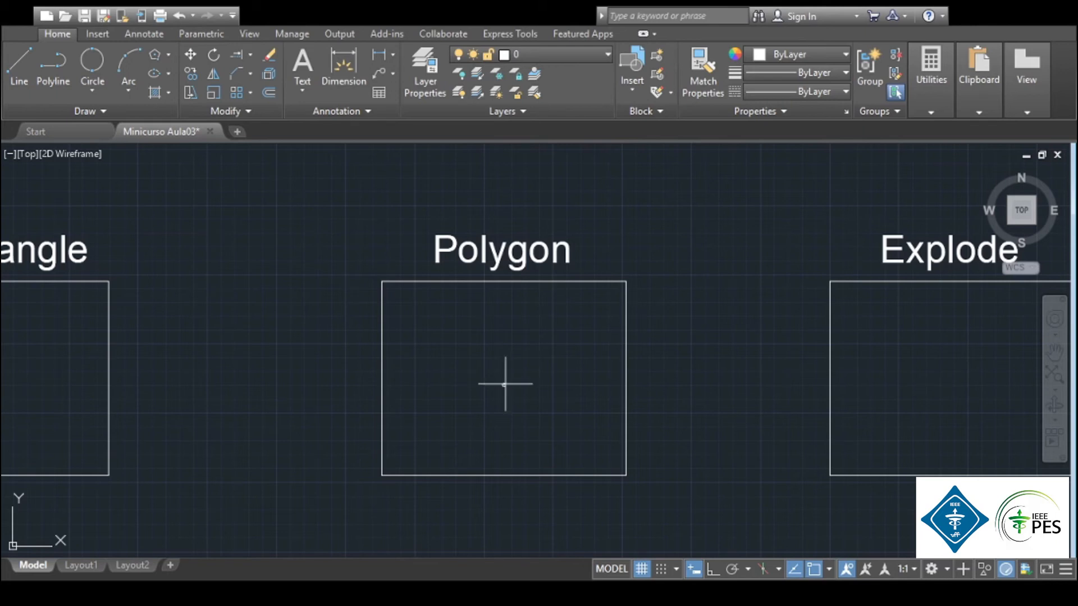
left_click(503, 382)
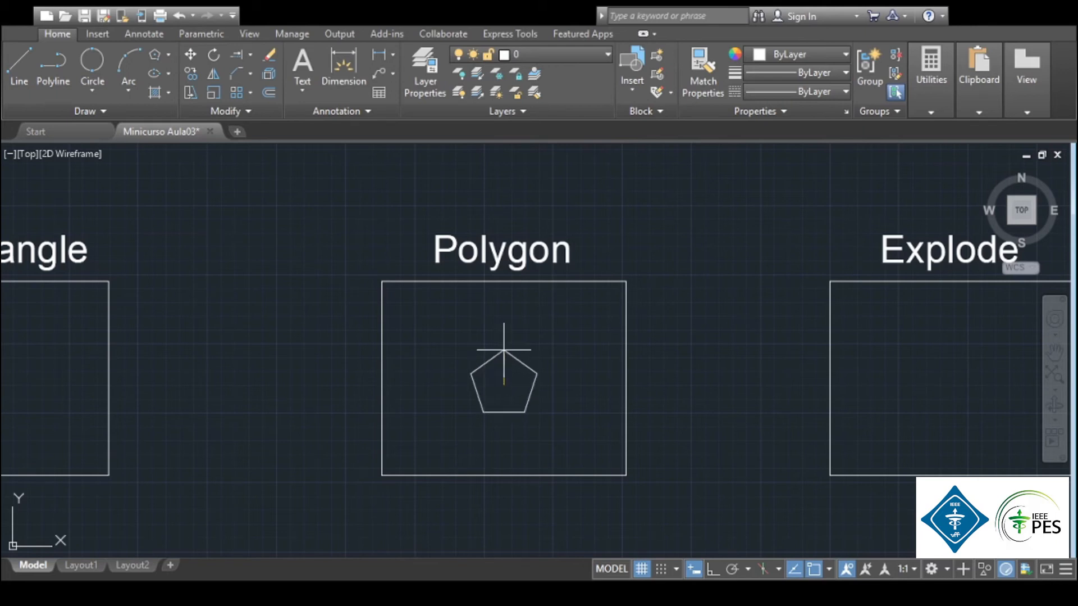
left_click(504, 329)
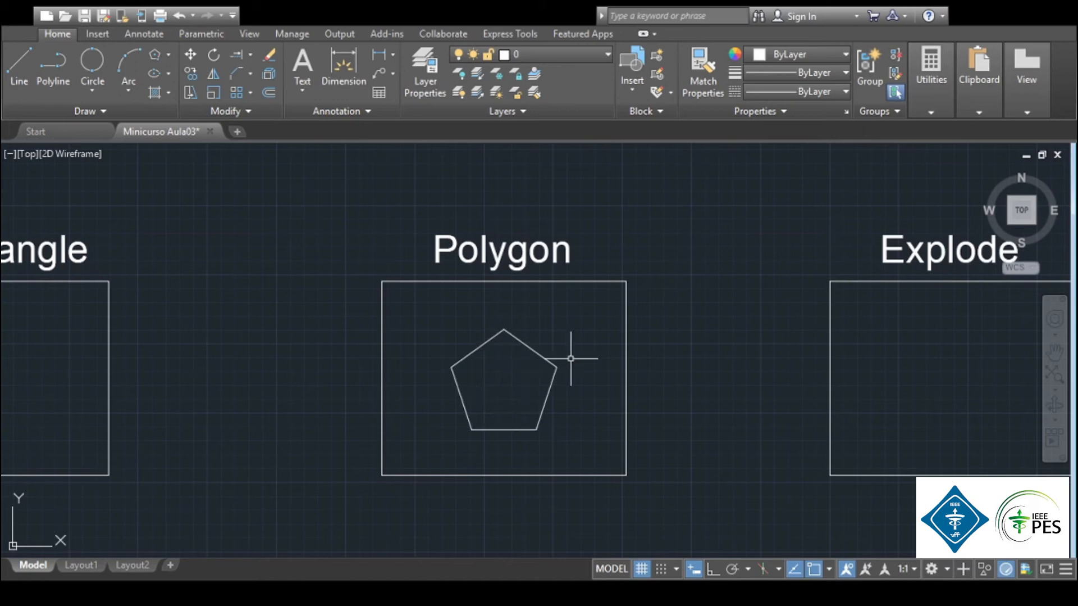
middle_click_drag(802, 363, 777, 348)
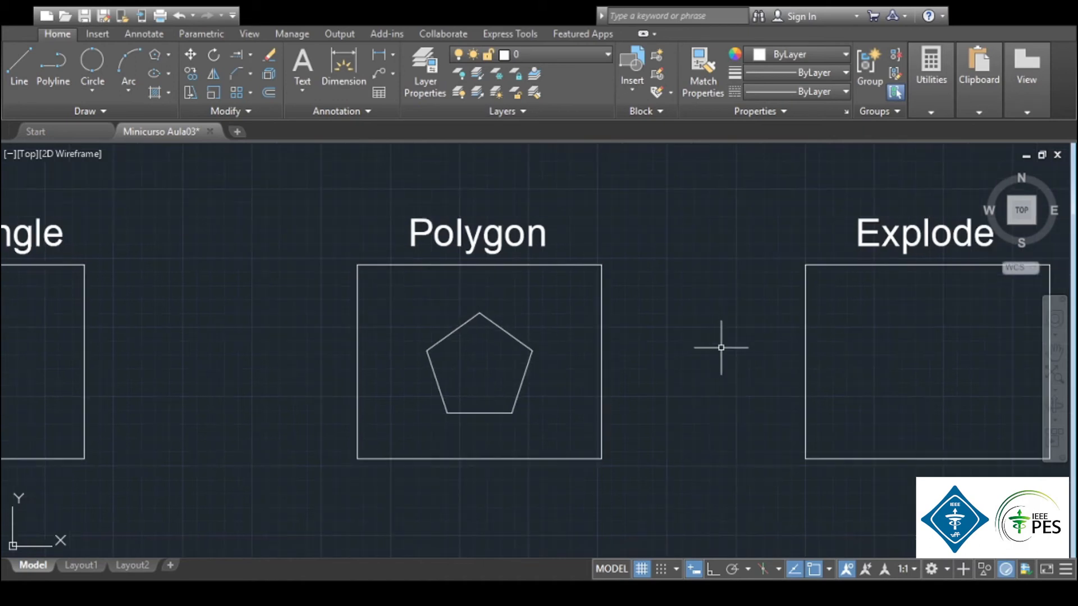
left_click(505, 331)
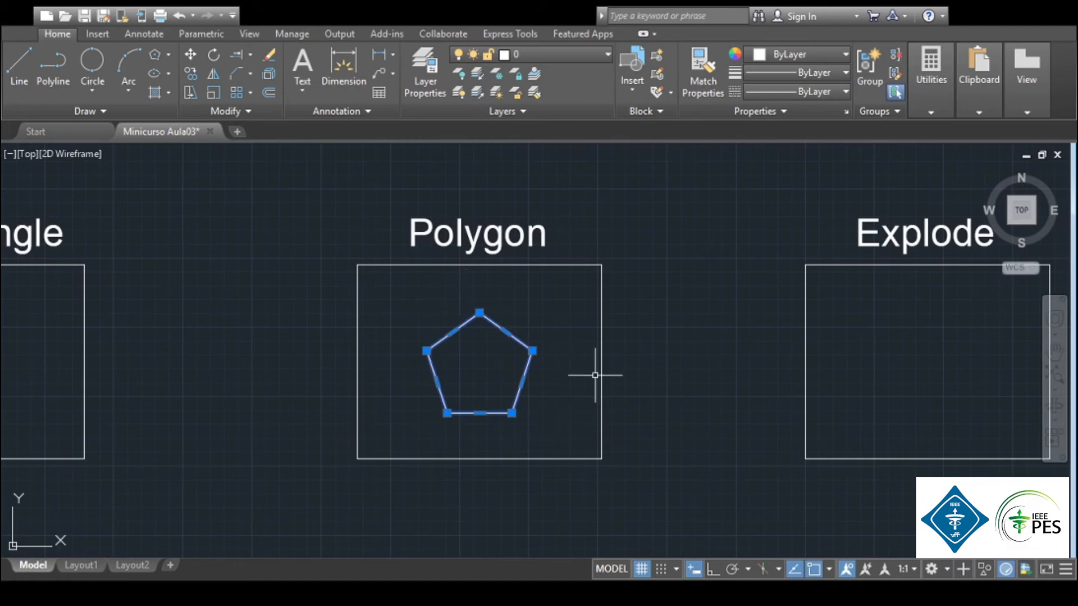
key("Escape")
Copy the pentagon from the Polygon box and paste the copy in the middle of the Explode box
mouse_move(792, 287)
middle_mouse_down()
mouse_move(392, 319)
mouse_move(363, 291)
middle_mouse_up()
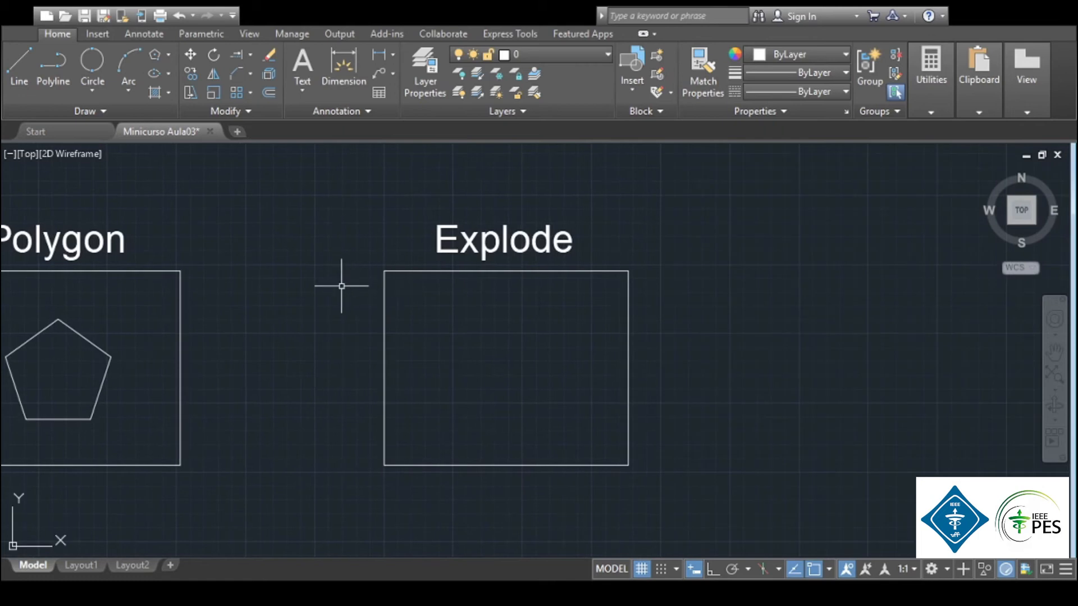
middle_click_drag(265, 308, 375, 302)
left_click(88, 294)
left_click(246, 434)
key("ctrl+c")
key("ctrl+v")
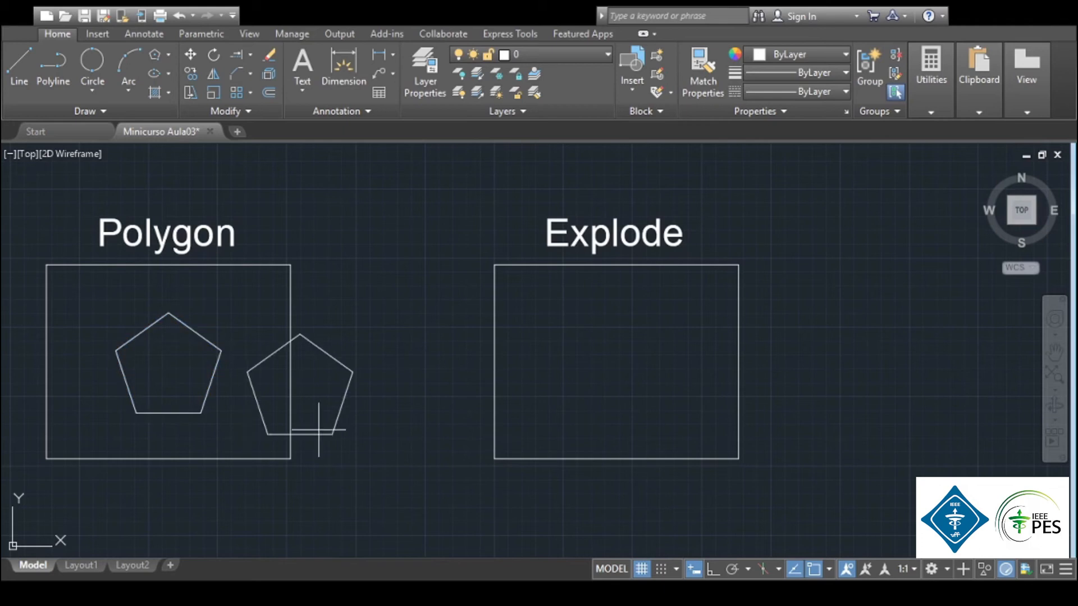
left_click(572, 409)
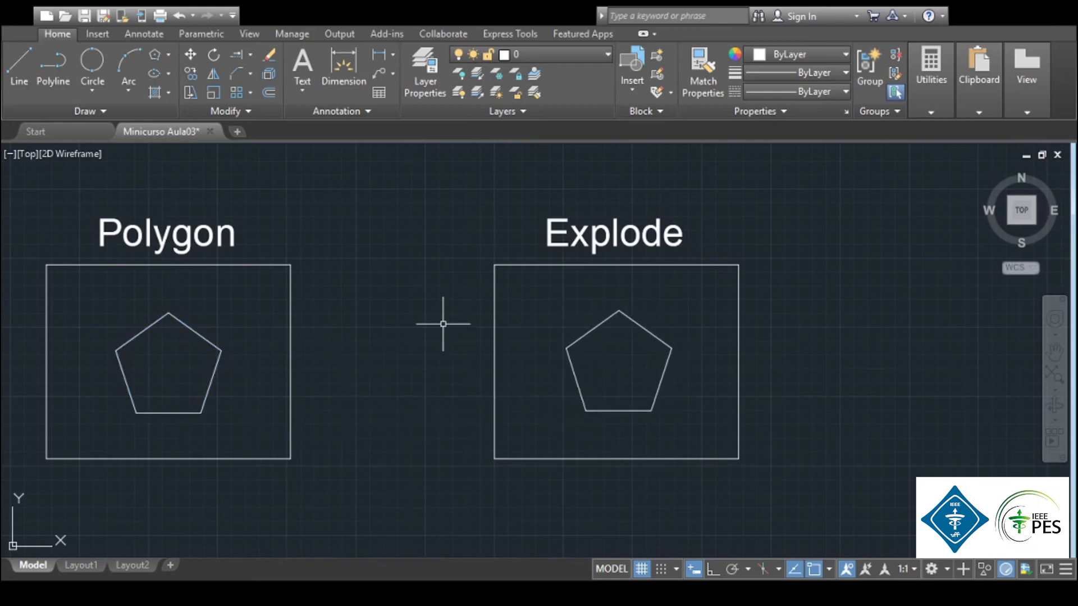
Explode the pentagon in the Explode box and select three of its sides individually to check that they are separate lines
mouse_move(424, 302)
middle_mouse_down()
mouse_move(330, 332)
mouse_move(322, 311)
middle_mouse_up()
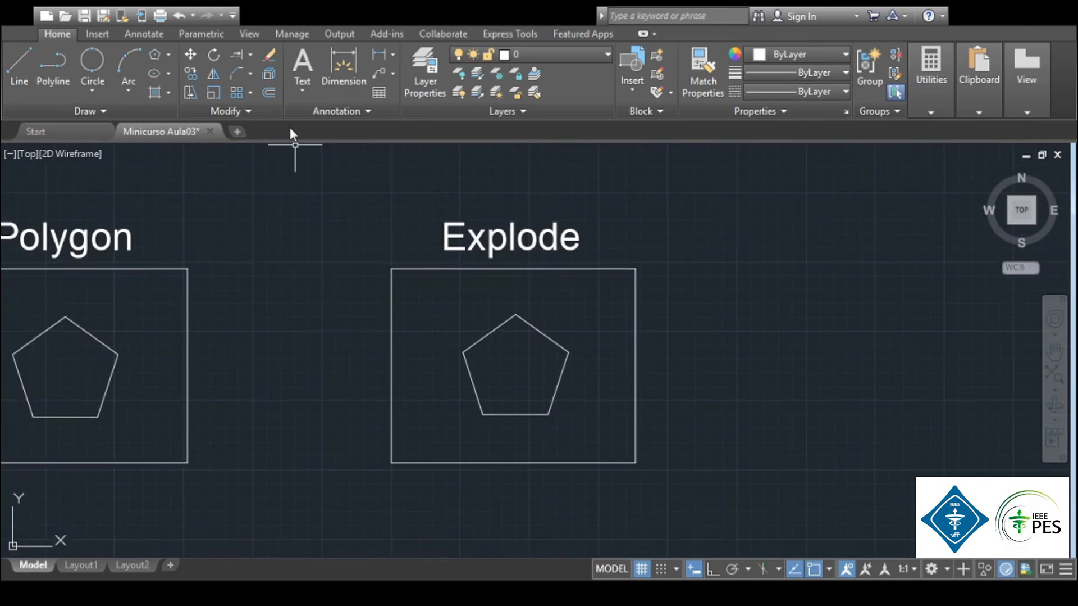
left_click(270, 75)
left_click(541, 331)
key("Return")
left_click(543, 332)
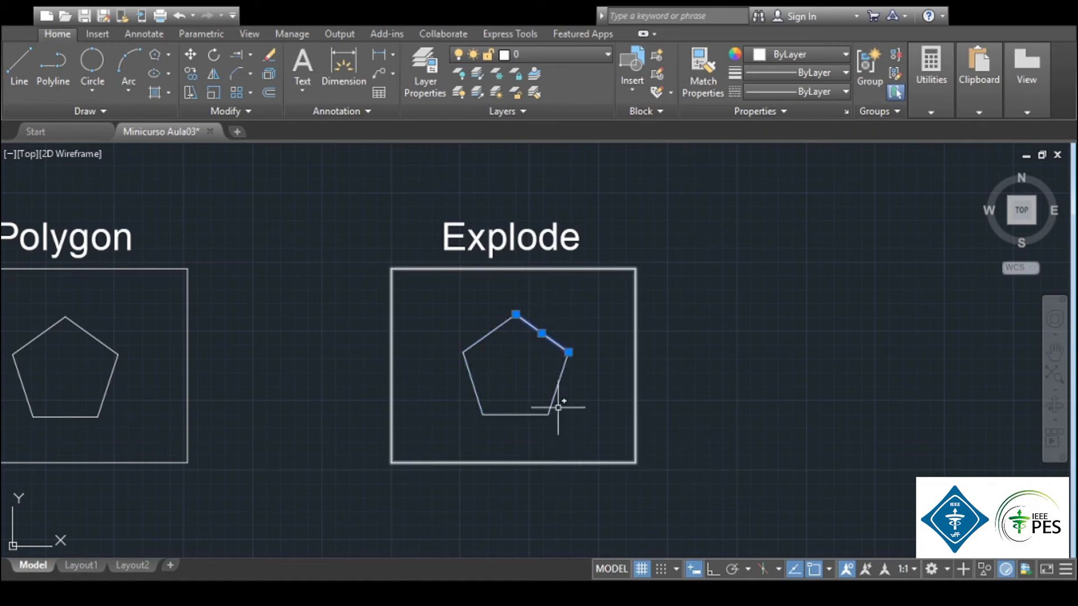
left_click(515, 414)
left_click(482, 336)
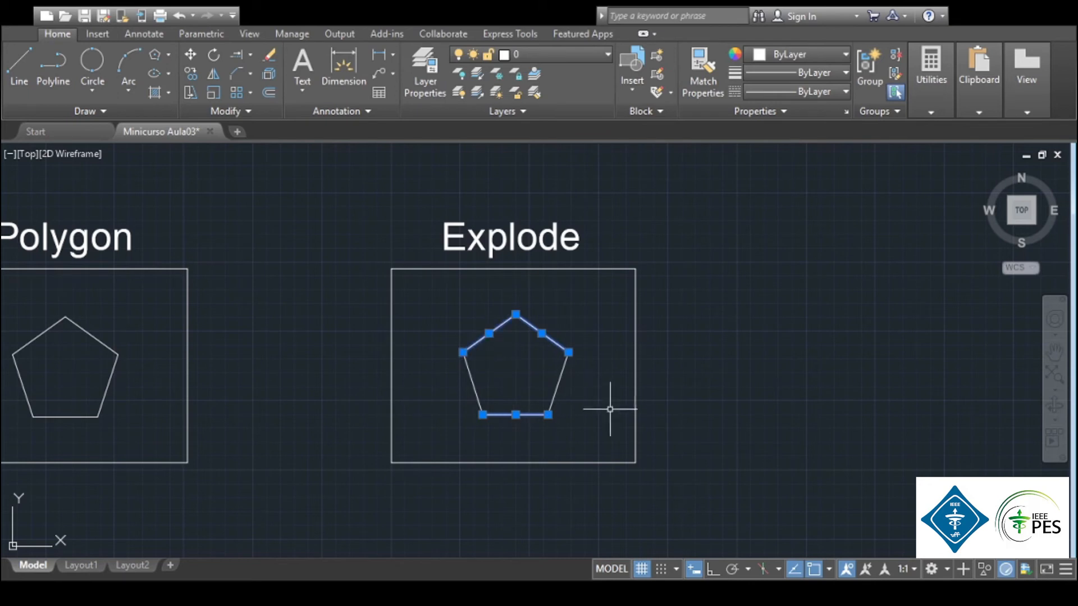
Clear the selection and delete the upper-right side of the exploded pentagon
key("Escape")
left_click(558, 342)
key("Delete")
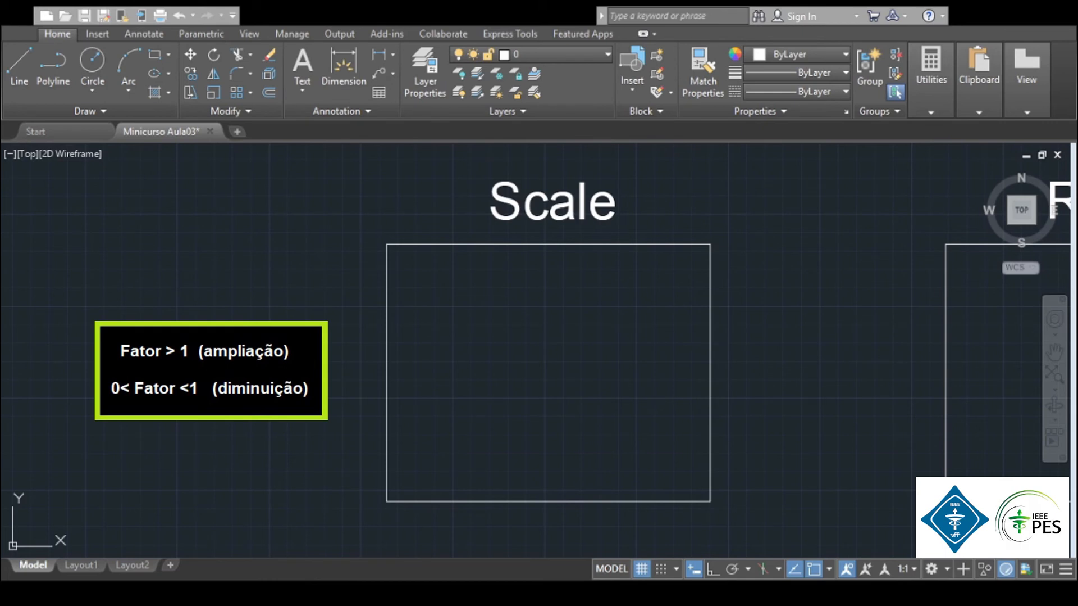
Draw a short diagonal line rising to the right near the centre of the Scale box
scroll(489, 400, "down", 1)
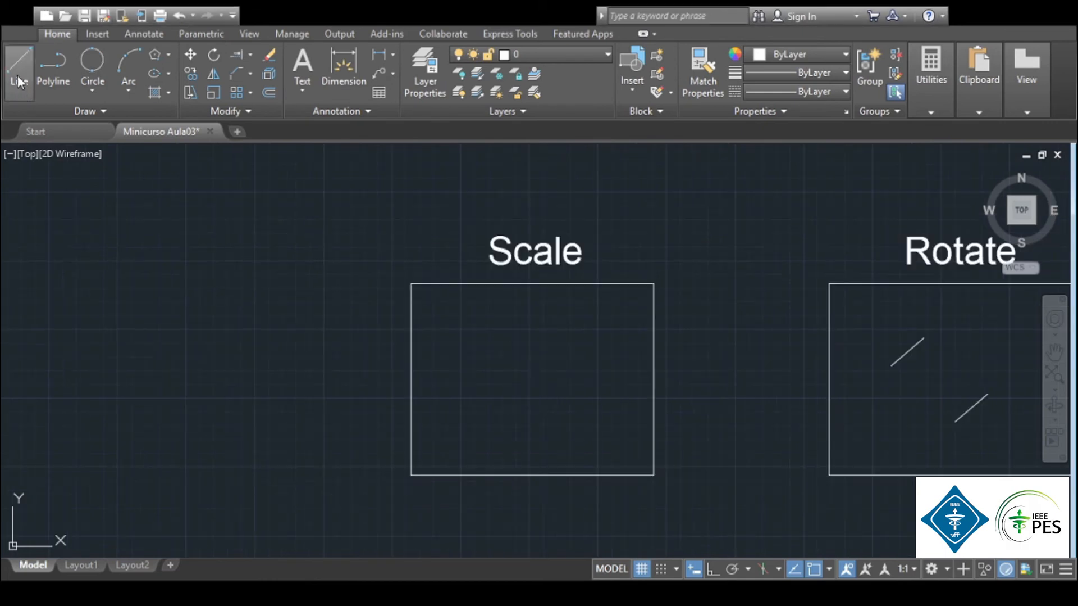
left_click(538, 370)
key("Escape")
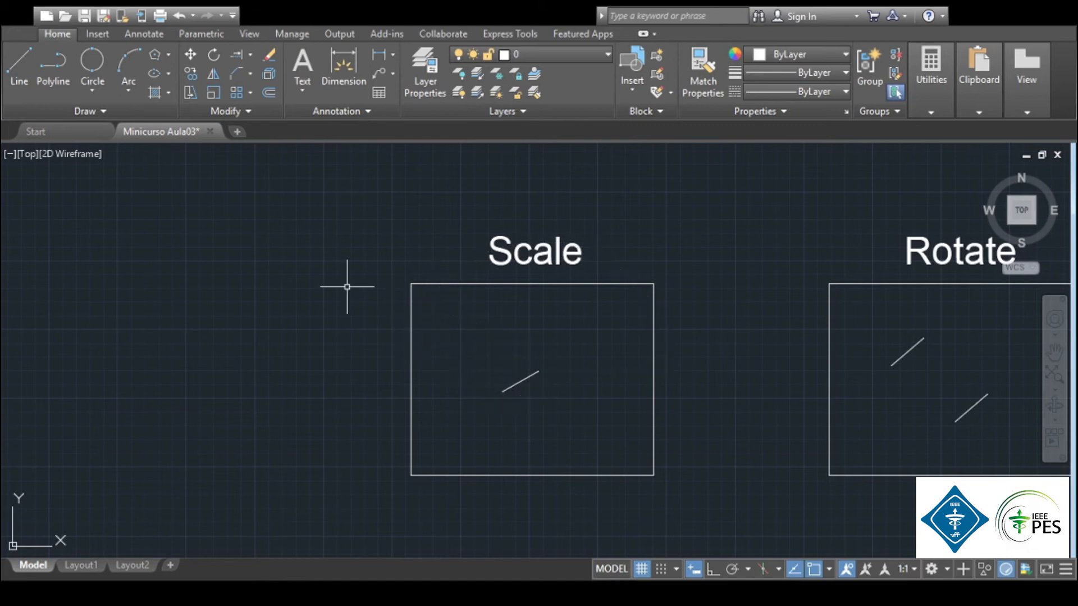
Scale the diagonal line in the Scale box by a factor of 2 about its midpoint
left_click(214, 90)
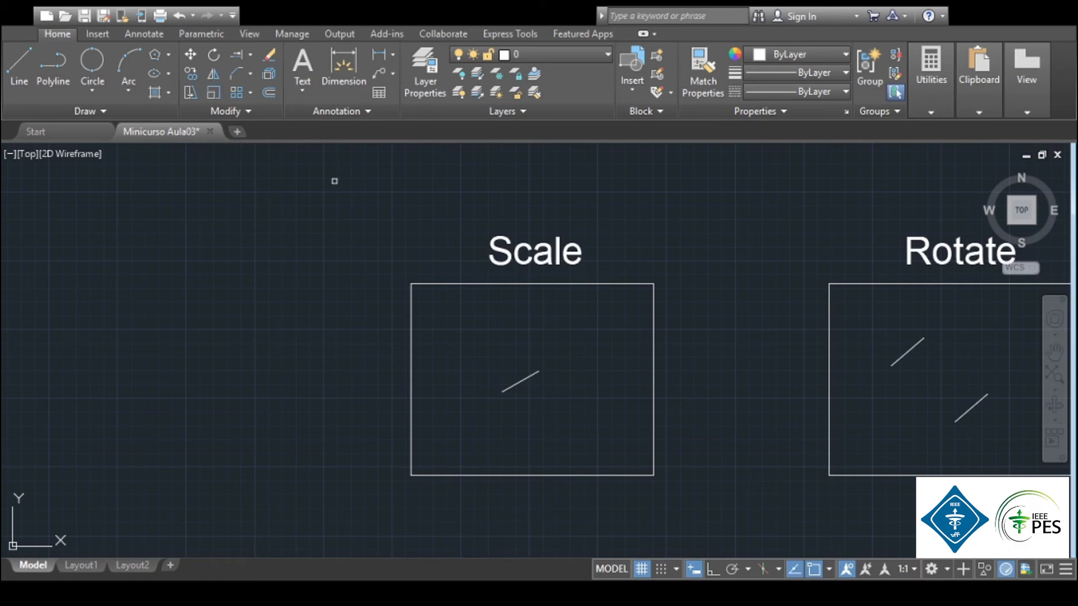
left_click(525, 378)
key("Return")
left_click(521, 380)
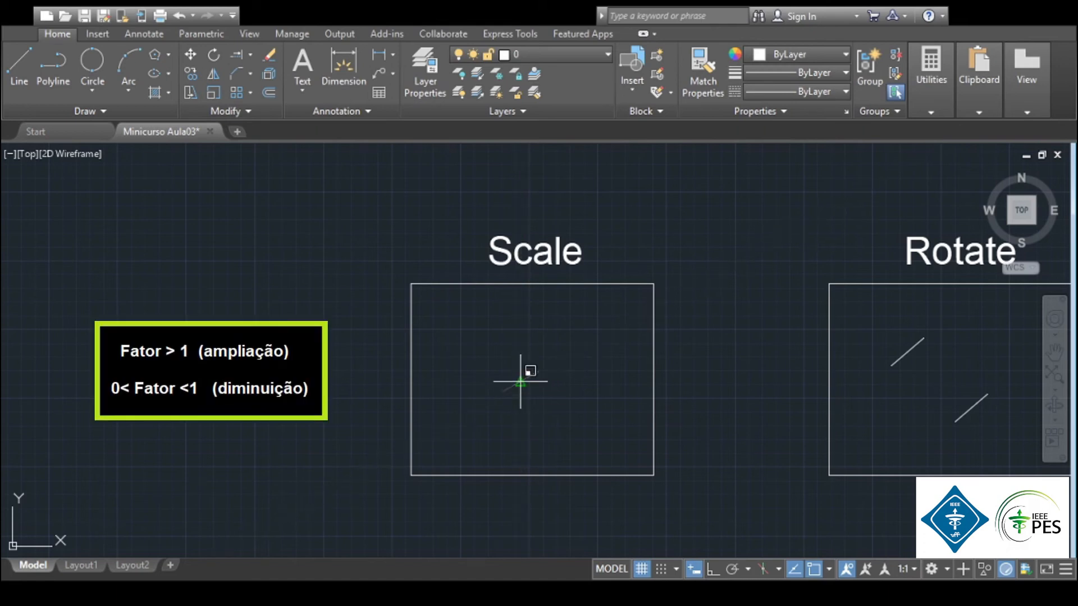
type("2")
key("Return")
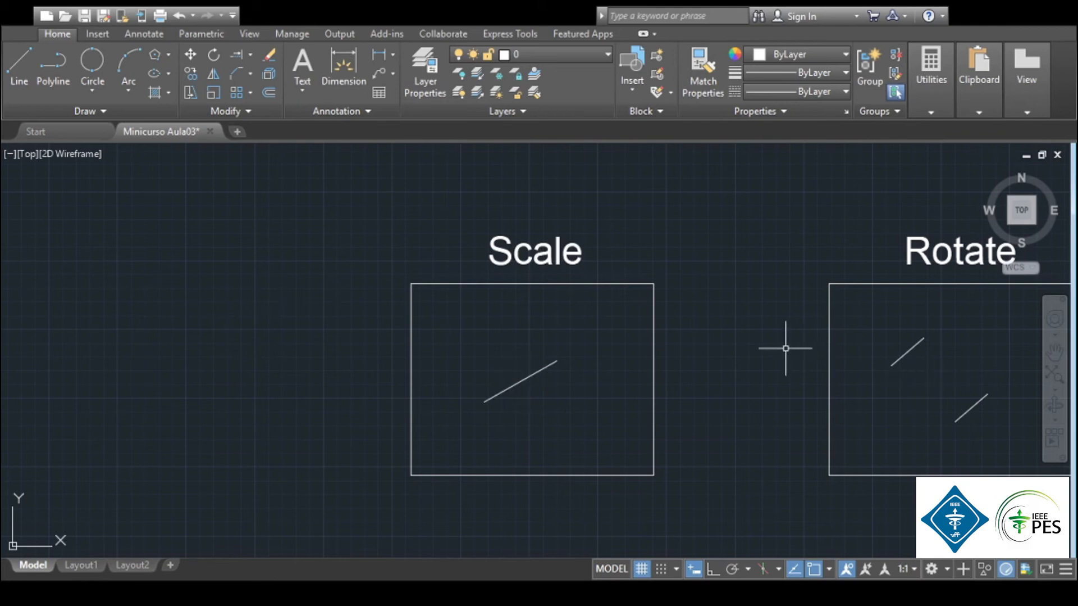
Rotate the upper line in the Rotate box by 90 degrees about its upper-right endpoint
middle_click_drag(785, 348, 393, 337)
middle_click_drag(764, 350, 747, 347)
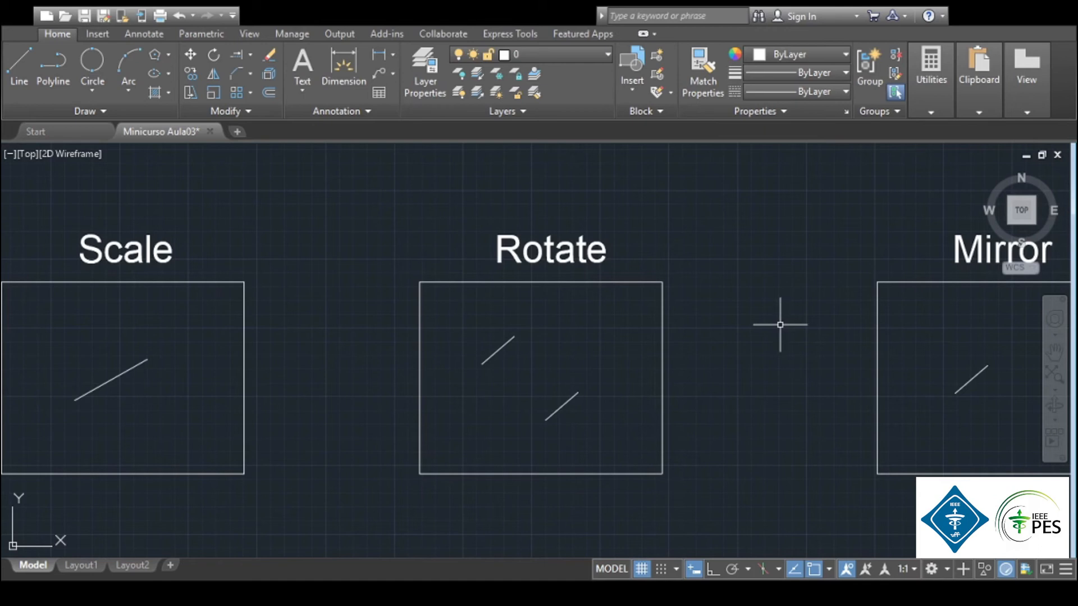
left_click(214, 55)
left_click(500, 348)
key("Return")
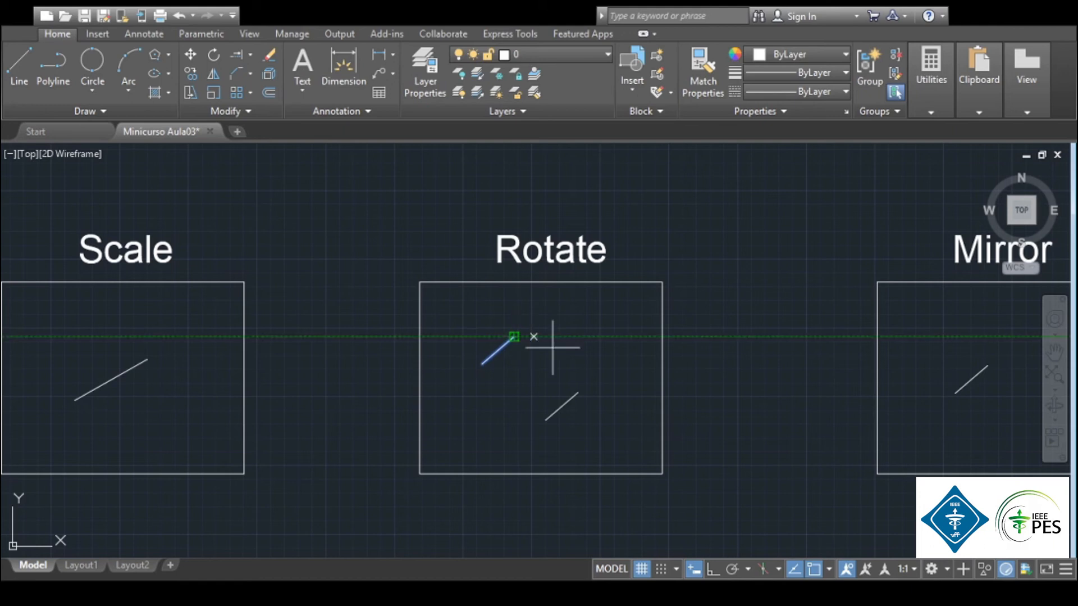
scroll(511, 340, "up", 2)
left_click(509, 331)
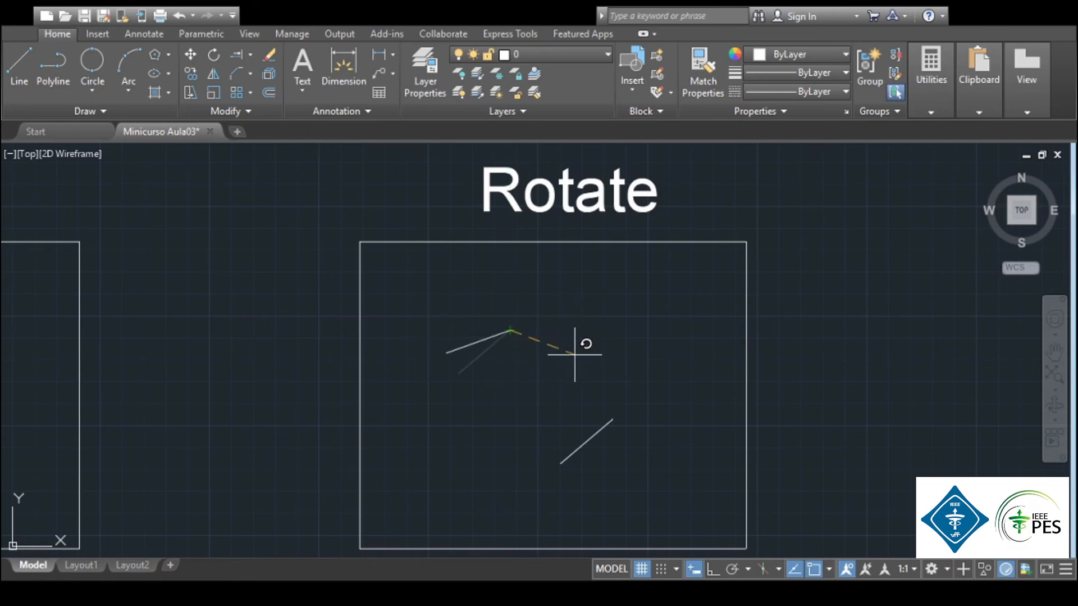
type("90")
key("Return")
Rotate the lower line in the Rotate box about 180 degrees around its upper-right endpoint, picking the angle freehand
mouse_move(785, 386)
middle_mouse_down()
mouse_move(711, 294)
mouse_move(752, 318)
mouse_move(747, 331)
middle_mouse_up()
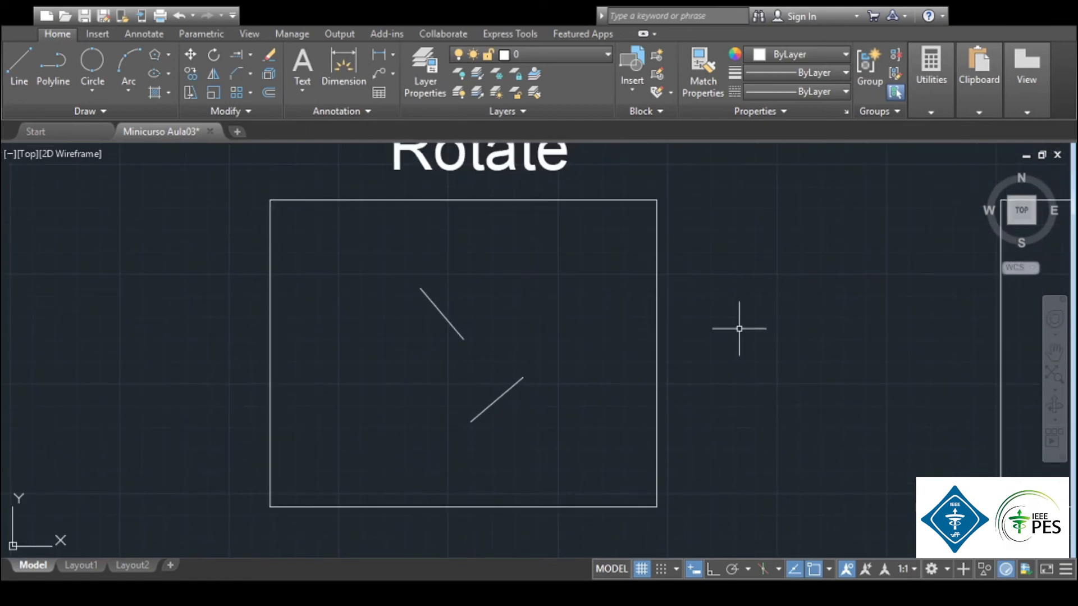
left_click(213, 54)
left_click(487, 408)
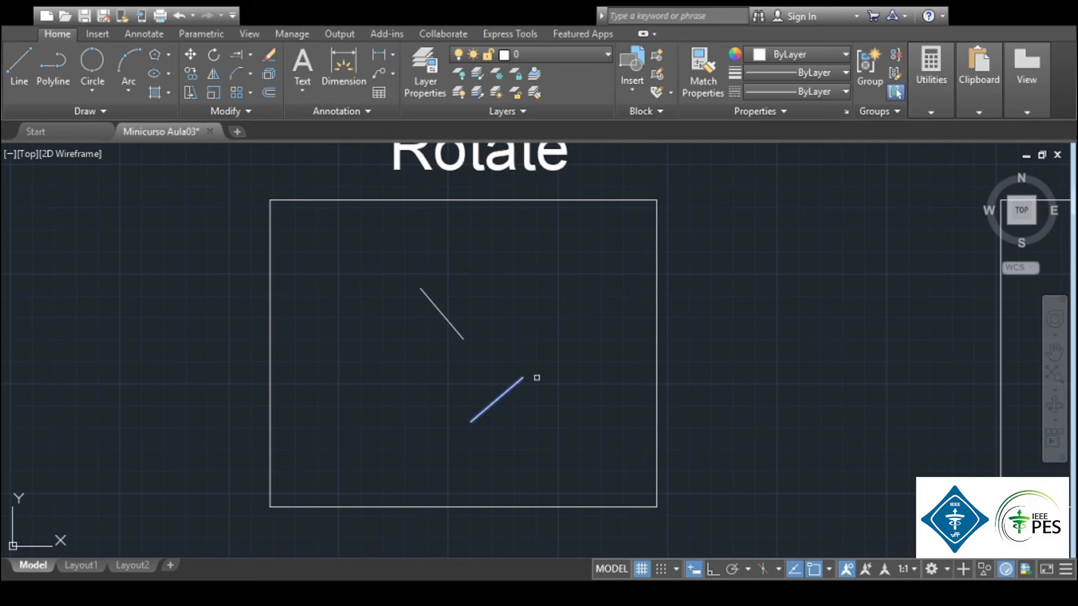
key("Return")
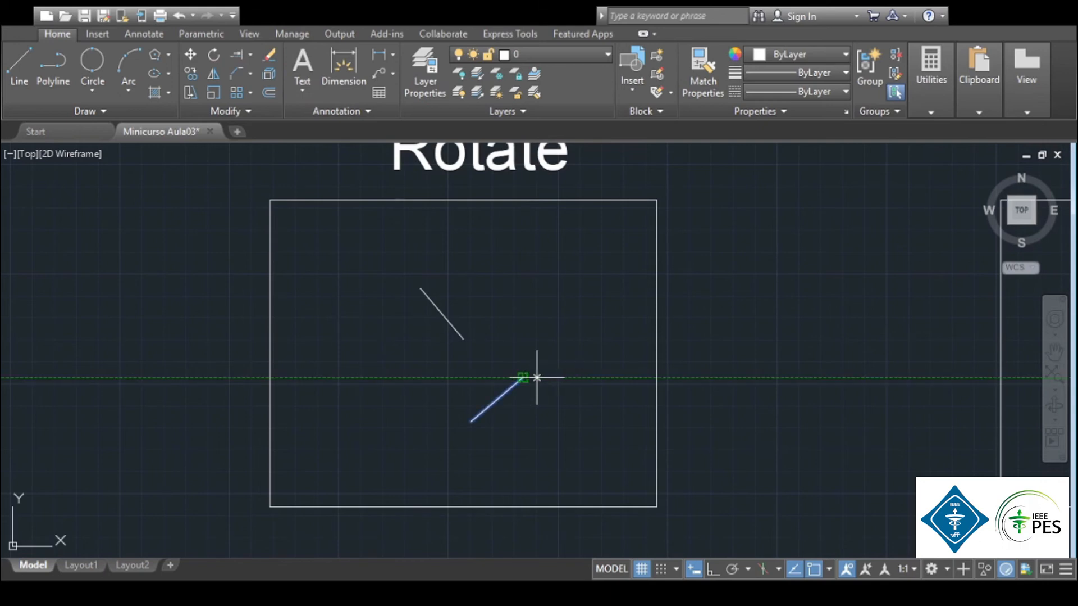
left_click(522, 377)
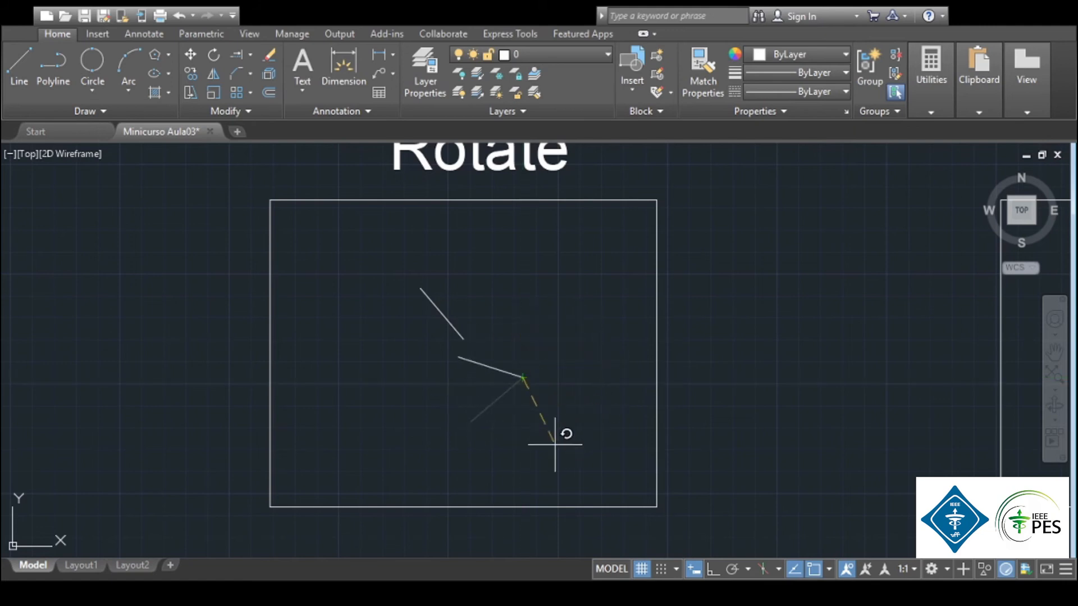
left_click(419, 375)
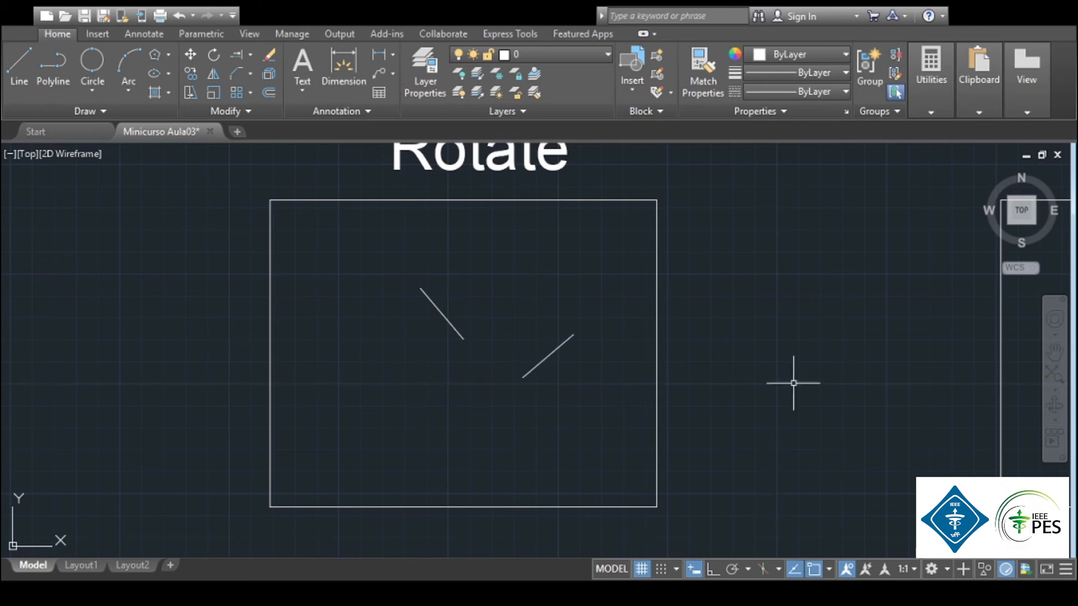
Mirror the line in the Mirror box across a vertical axis through its upper endpoint using Ortho mode, keeping the original line
middle_click_drag(855, 337, 487, 390)
scroll(573, 388, "down", 2)
middle_click_drag(713, 378, 514, 364)
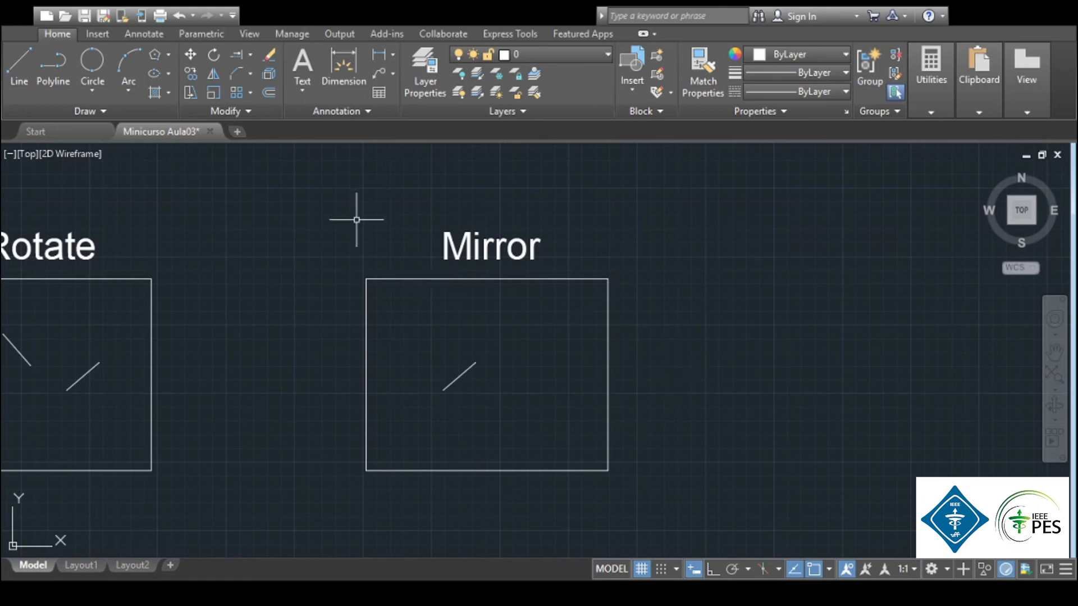
left_click(213, 74)
left_click(466, 378)
key("Return")
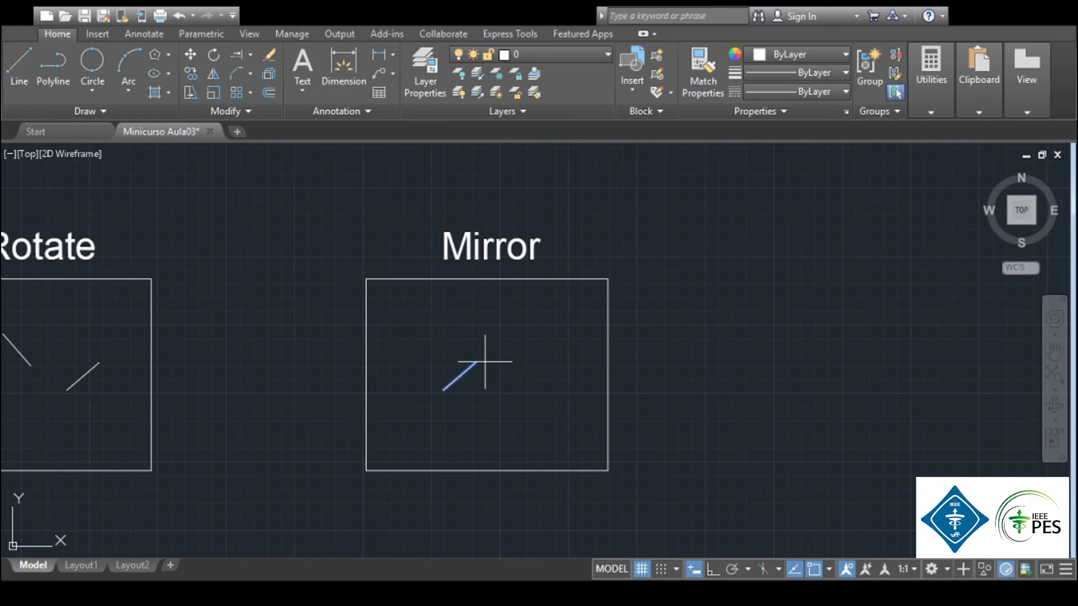
scroll(482, 361, "up", 2)
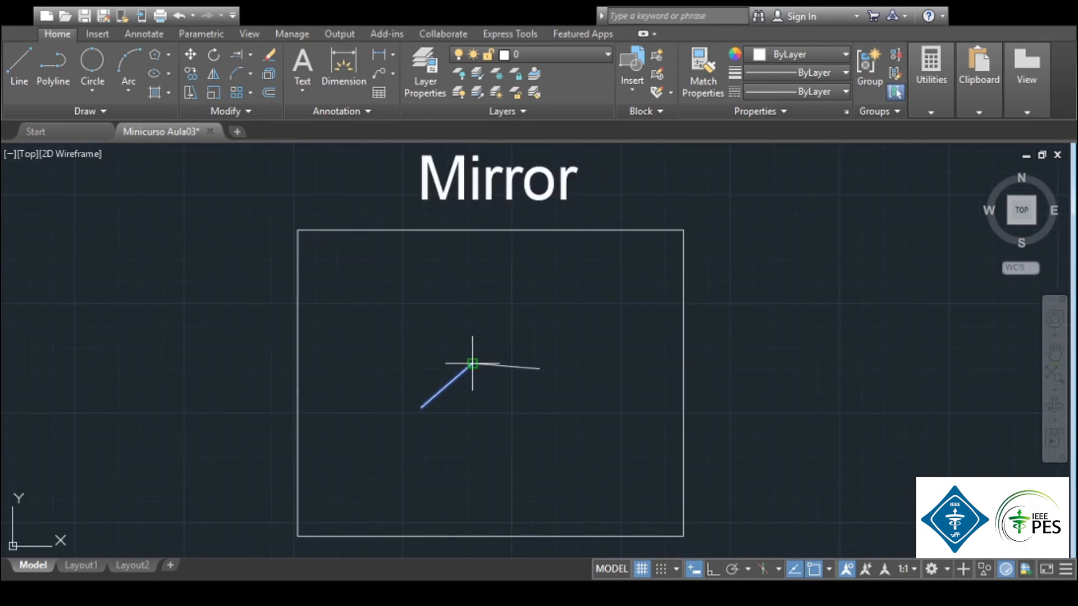
mouse_move(473, 362)
middle_mouse_down()
mouse_move(484, 306)
mouse_move(462, 327)
middle_mouse_up()
left_click(462, 324)
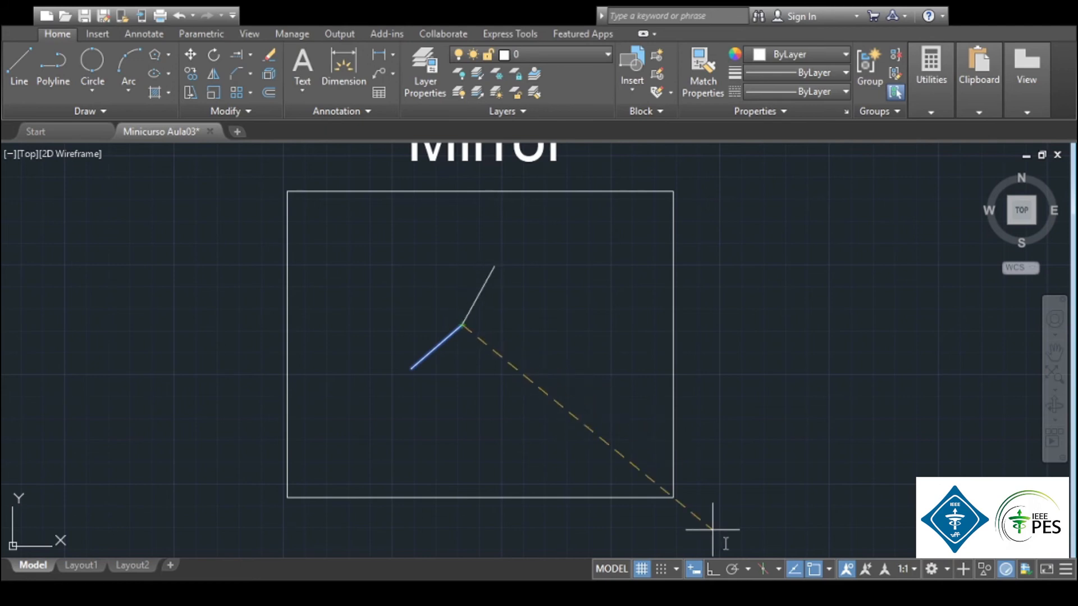
left_click(713, 569)
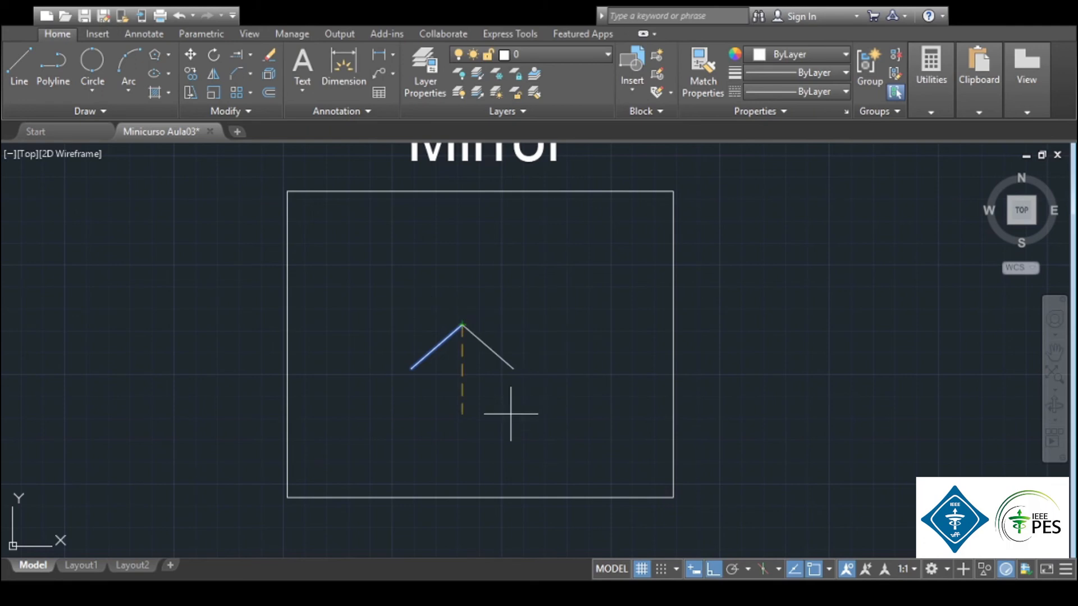
left_click(503, 390)
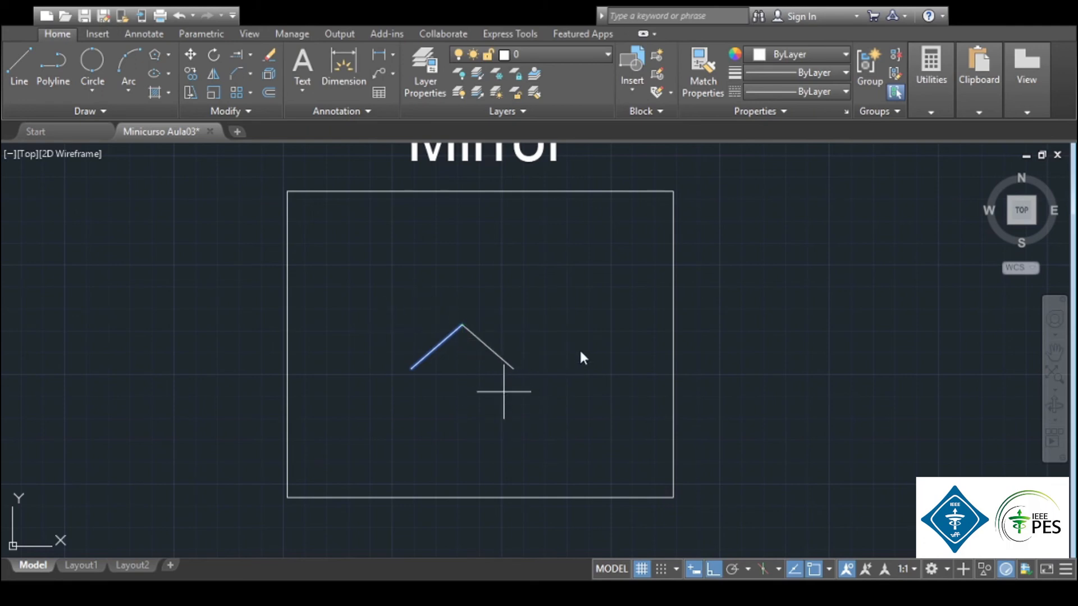
key("Return")
Create a rectangular array of the circle in the Retangular half and move the array down by about one row
scroll(610, 350, "down", 3)
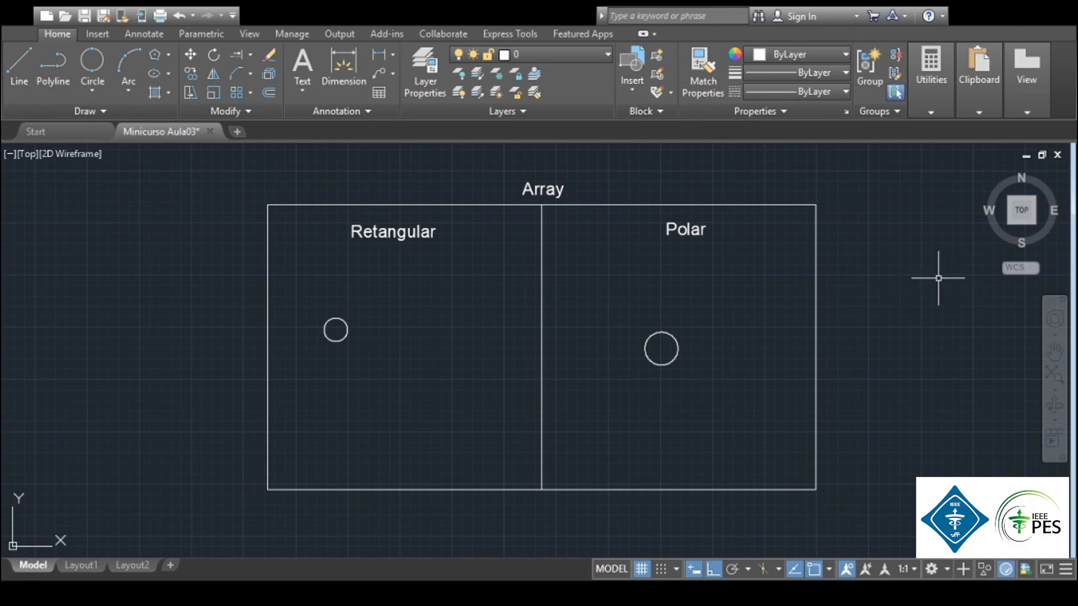
left_click(237, 91)
left_click(347, 325)
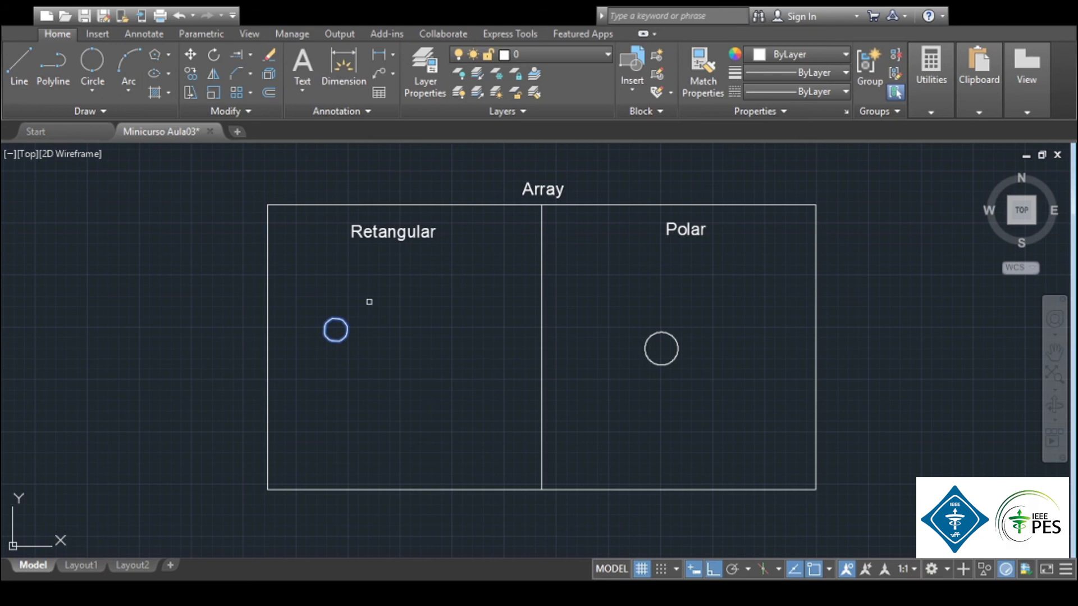
key("Return")
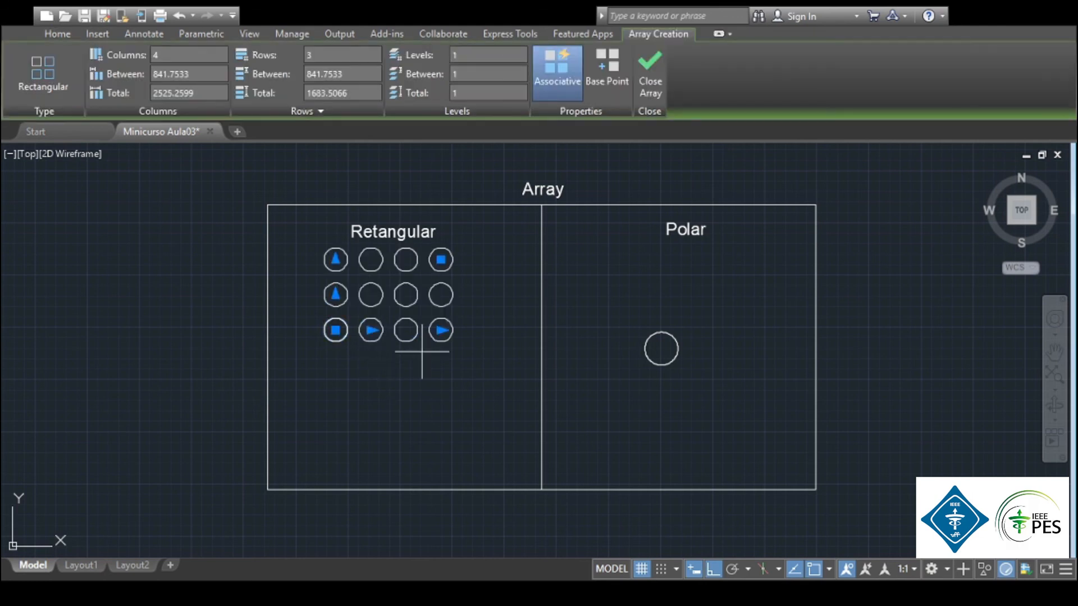
left_click(336, 329)
left_click(332, 366)
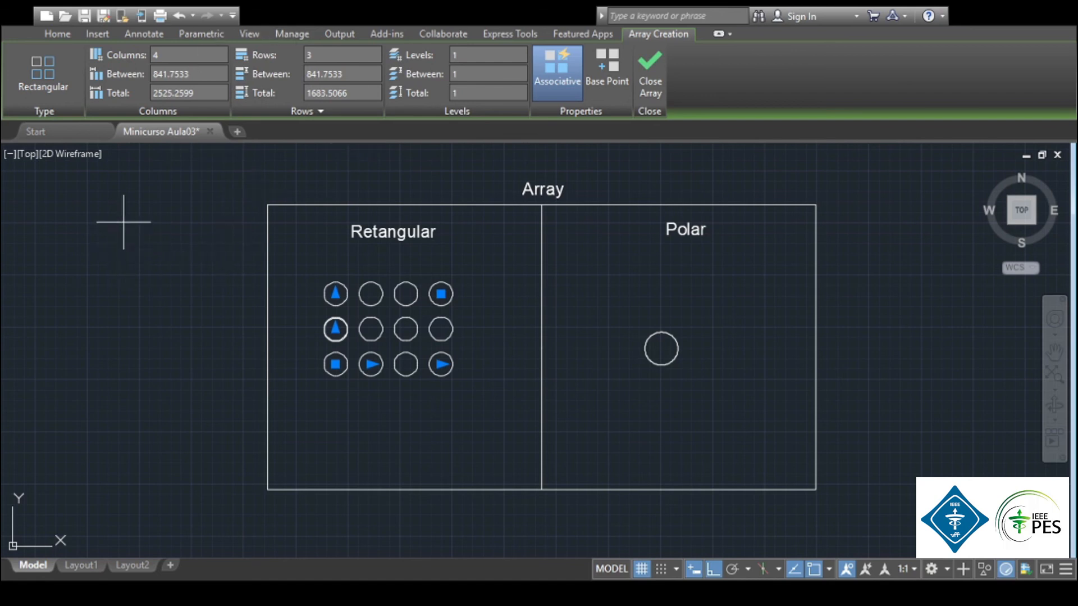
Set the rectangular array to 3 columns and finish the array
left_click(151, 55)
key("Return")
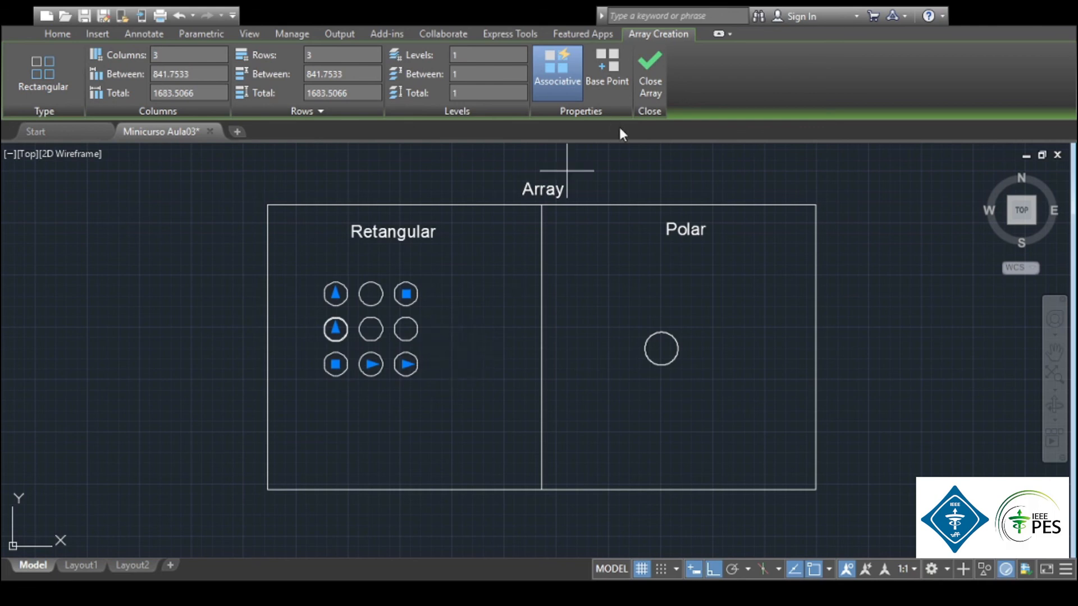
left_click(655, 75)
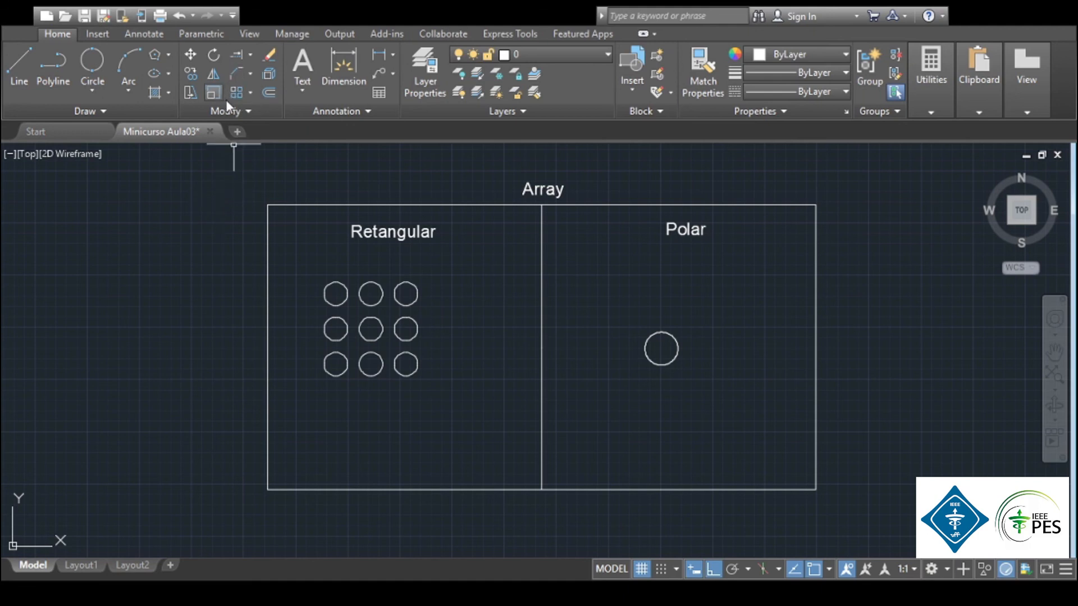
Create a polar array of 6 items from the circle in the Polar half, centred on the circle's own centre
left_click(250, 93)
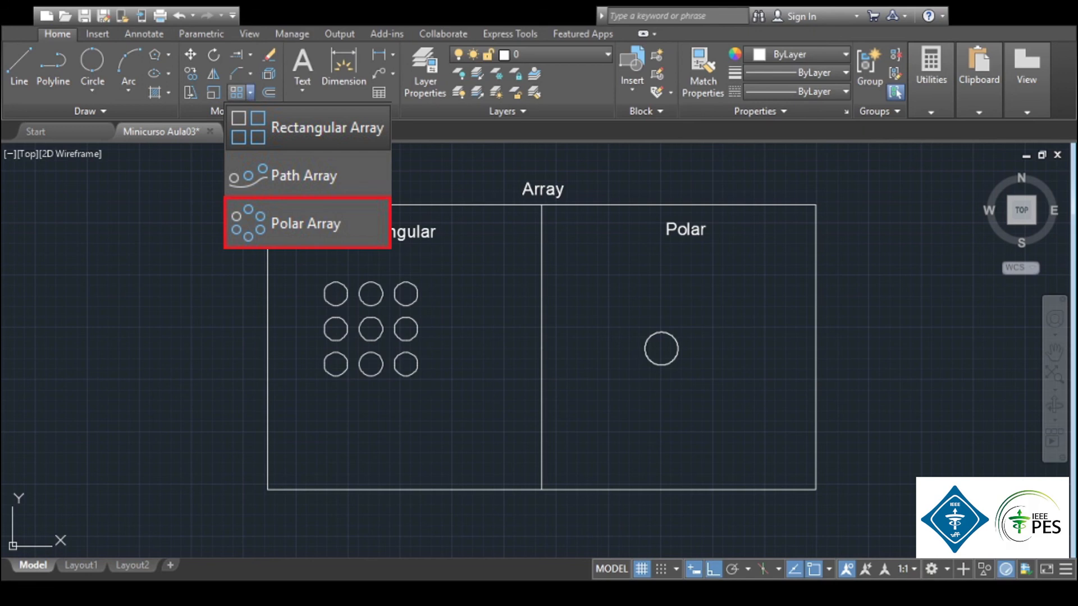
left_click(306, 223)
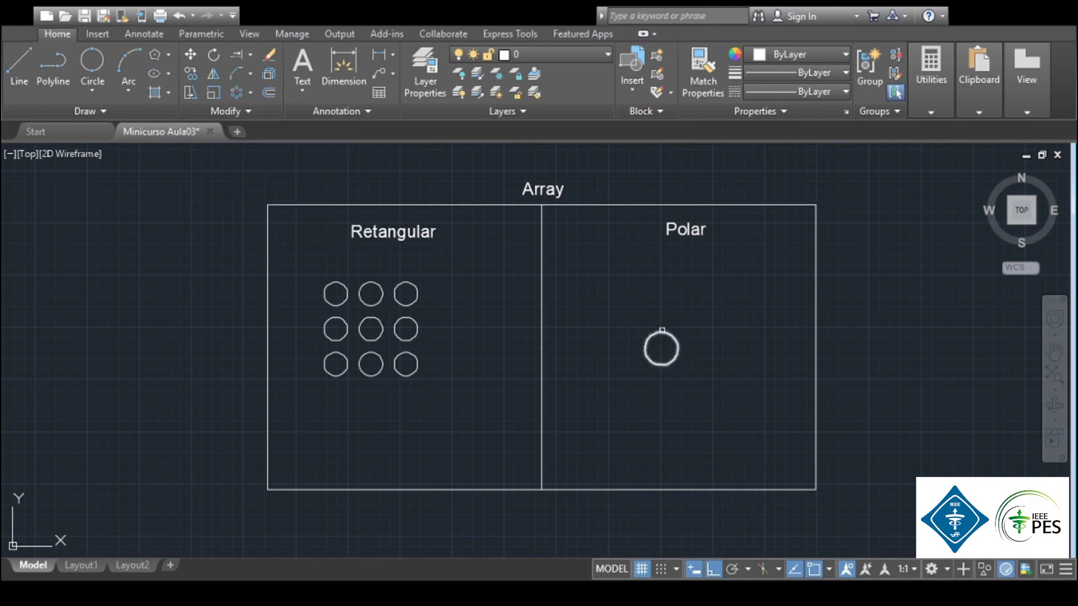
key("Return")
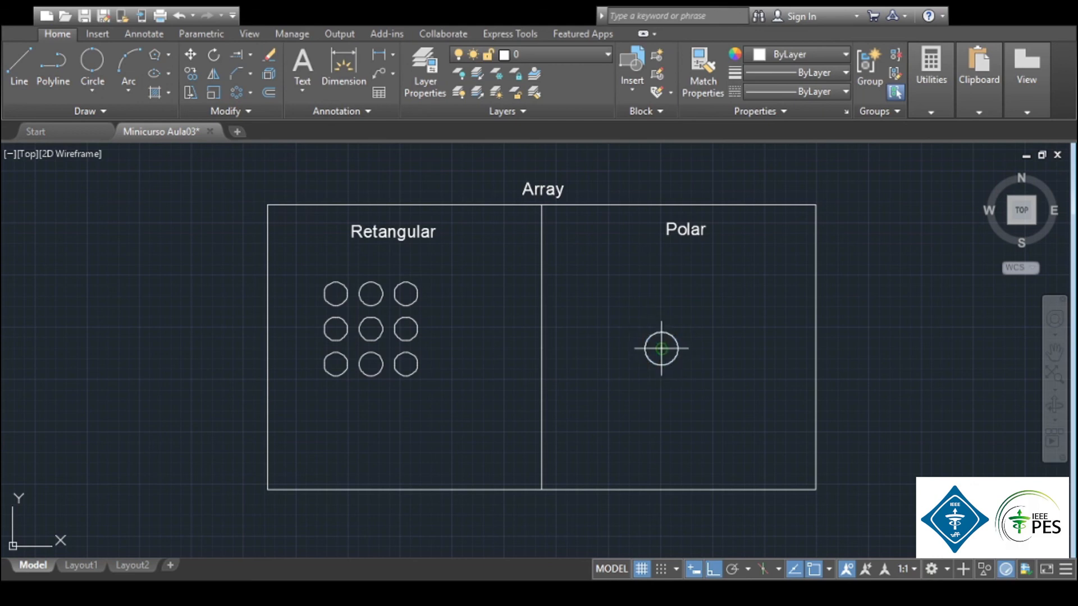
left_click(666, 348)
scroll(597, 299, "up", 2)
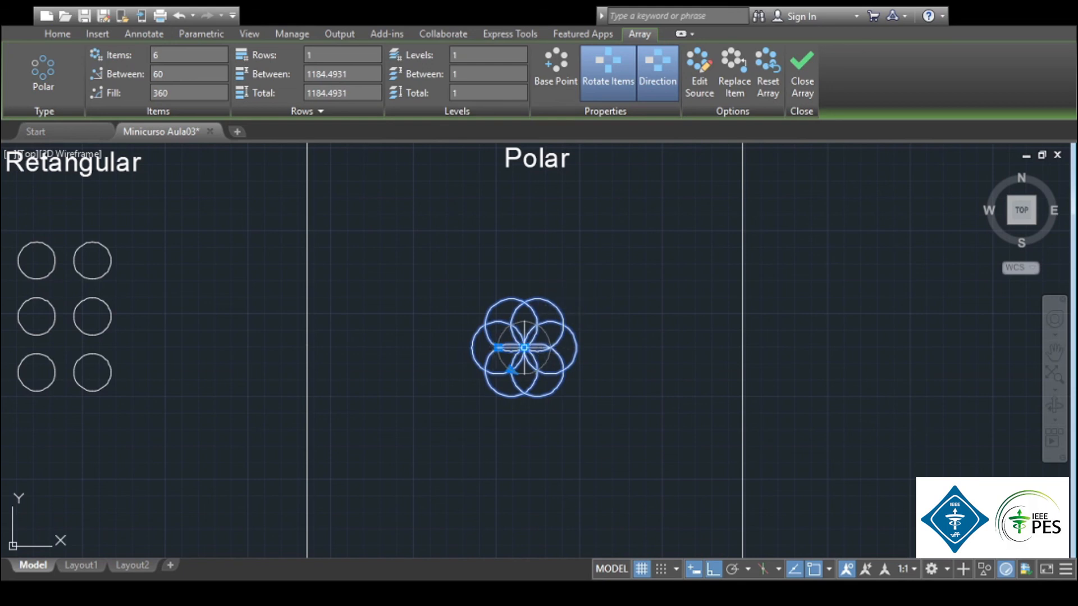
Stretch the polar array's radius freehand to a little over two circle diameters so the circles stand apart, and finish the array
left_click(524, 348)
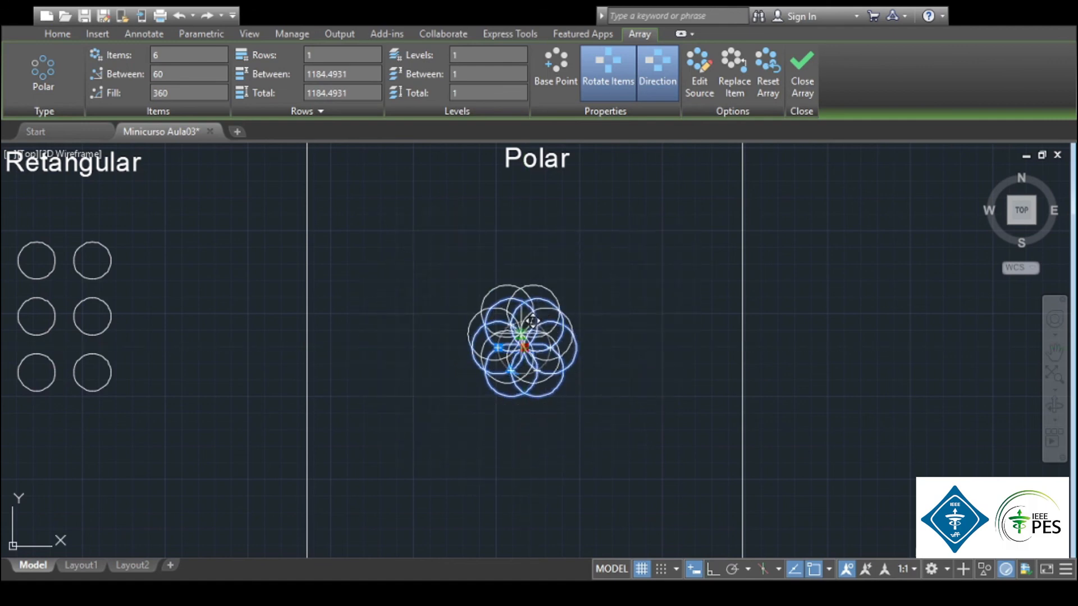
left_click(536, 335)
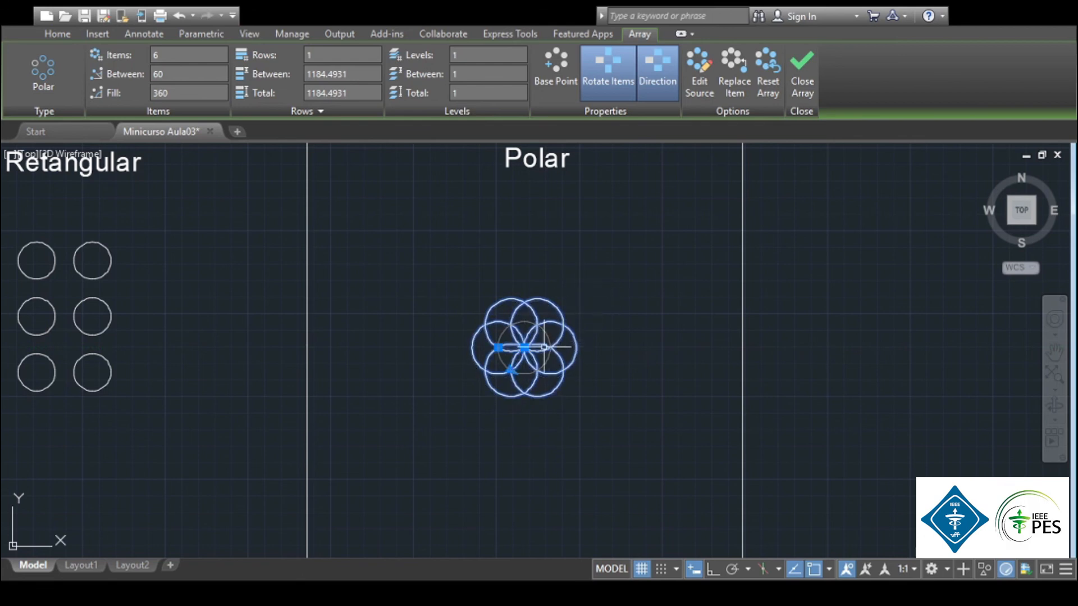
left_click(498, 347)
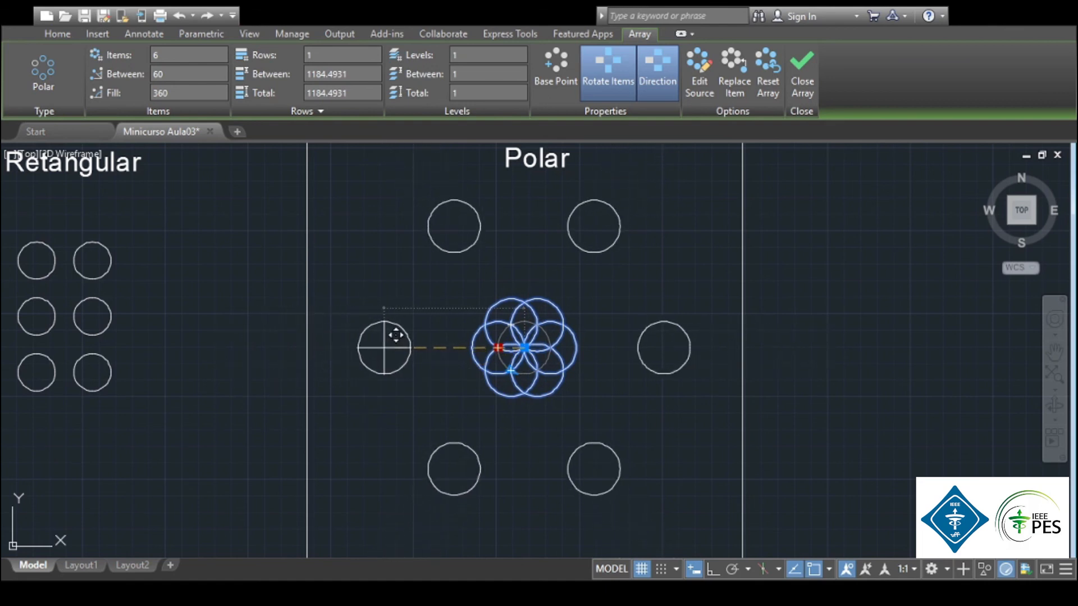
left_click(403, 344)
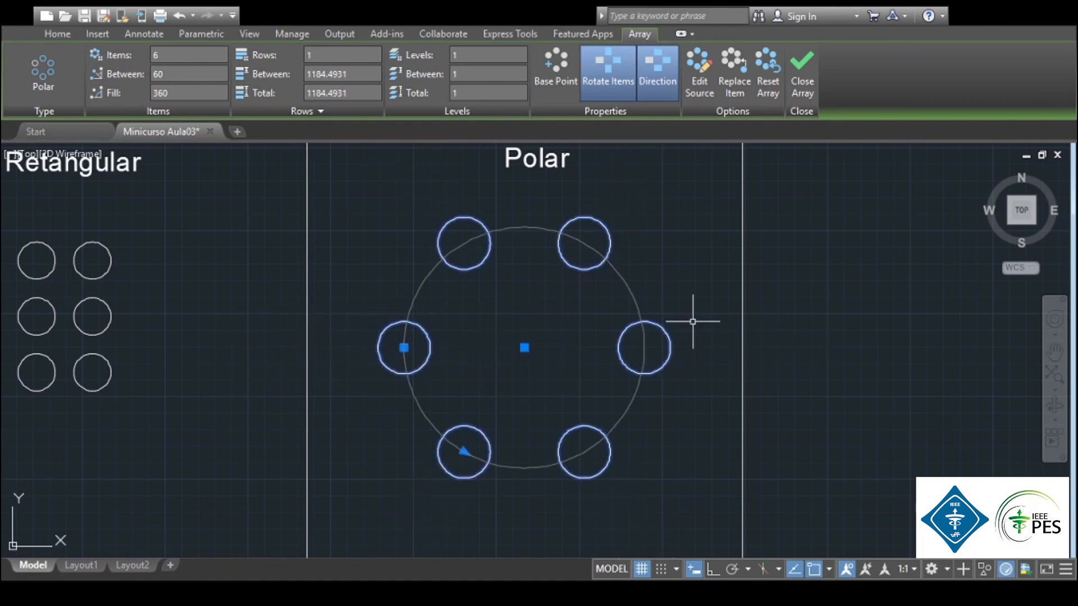
scroll(670, 276, "down", 3)
key("Return")
middle_click_drag(812, 285, 814, 311)
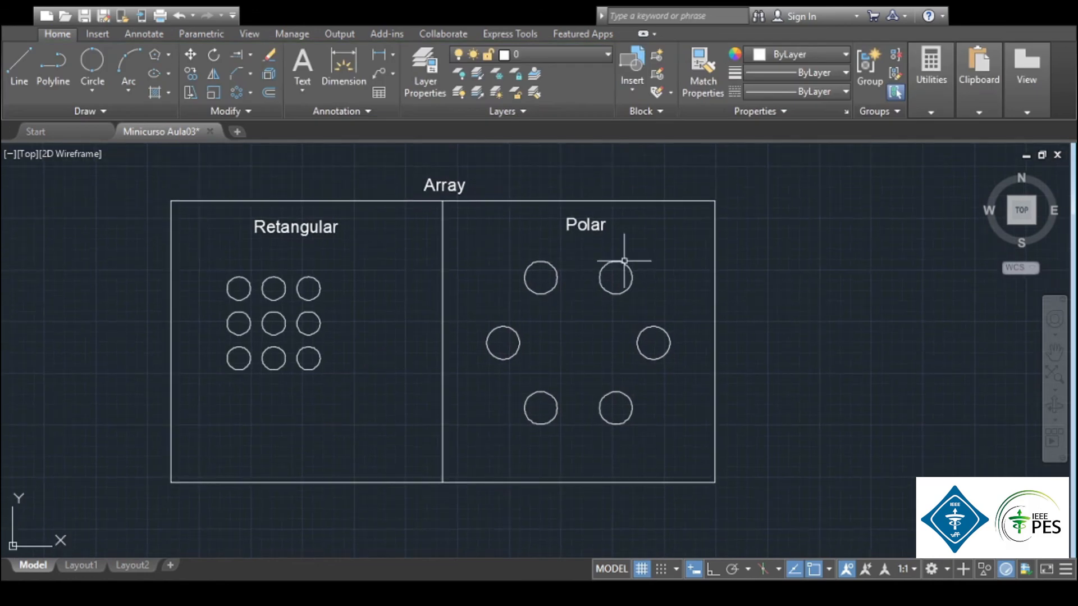